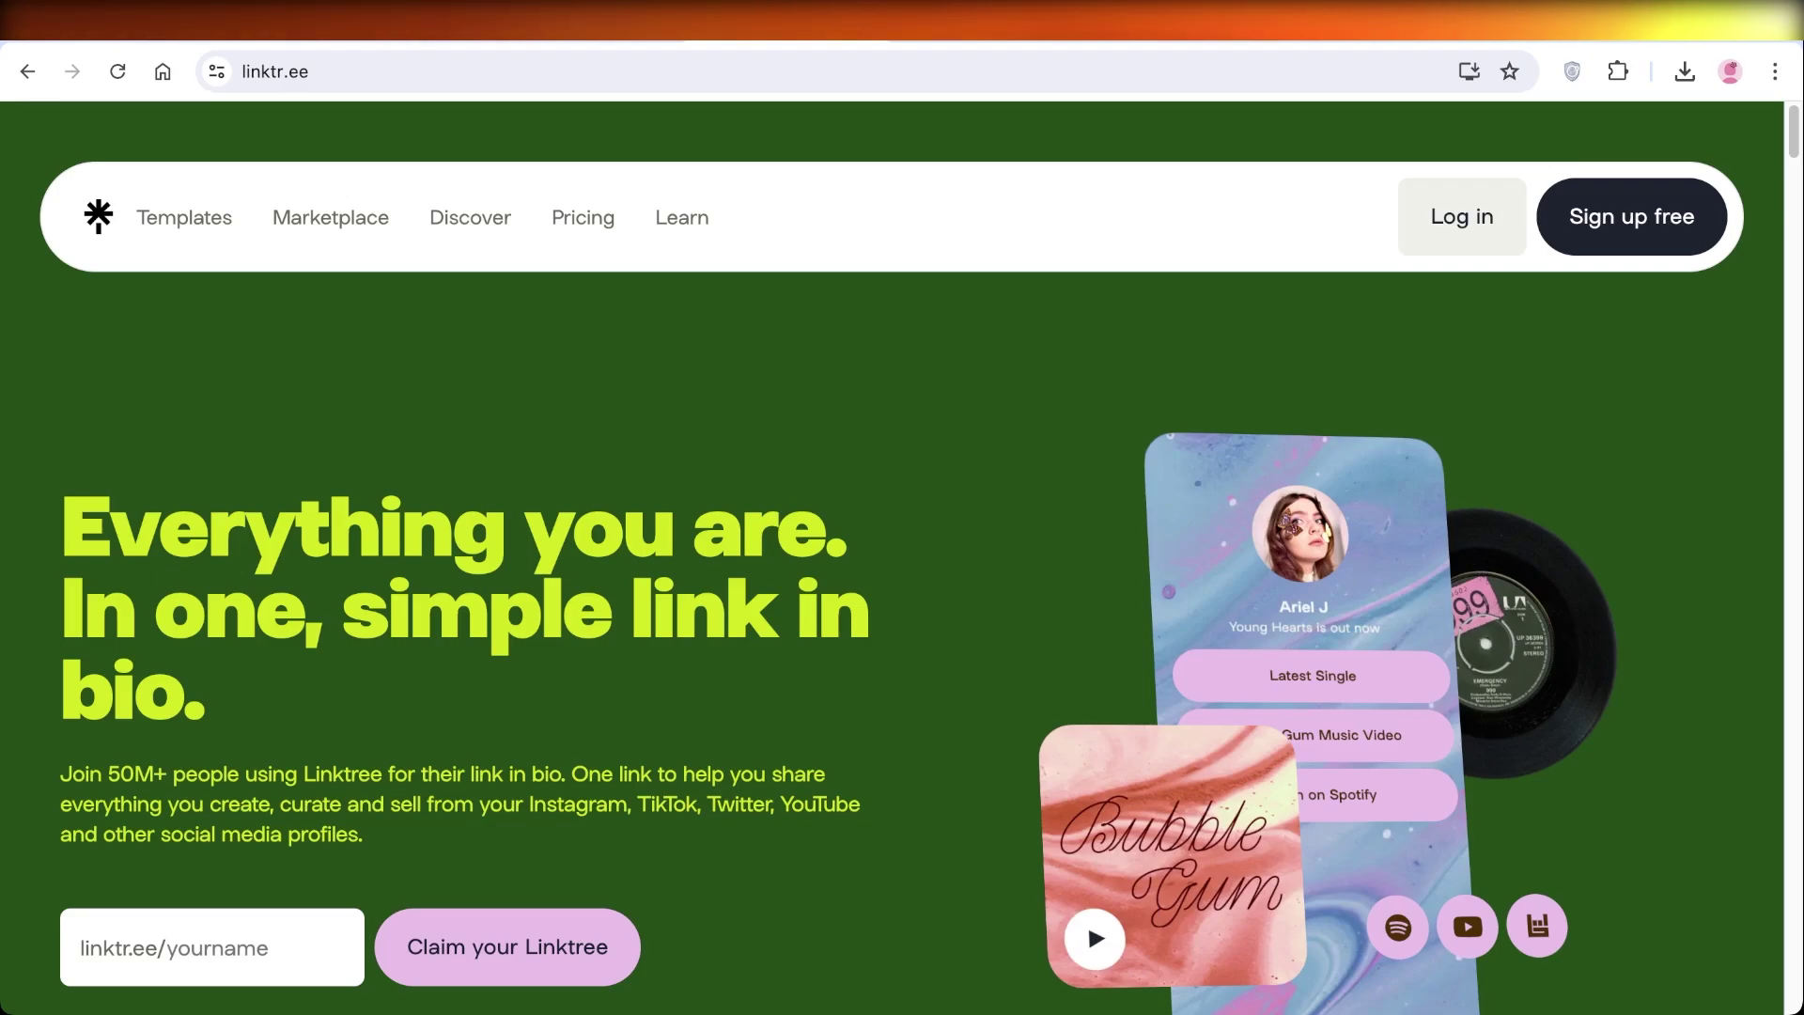
Start a free sign-up with an available username, adding a prefix because the first choice was taken.
scroll(902, 564, "down", 3)
scroll(902, 563, "up", 3)
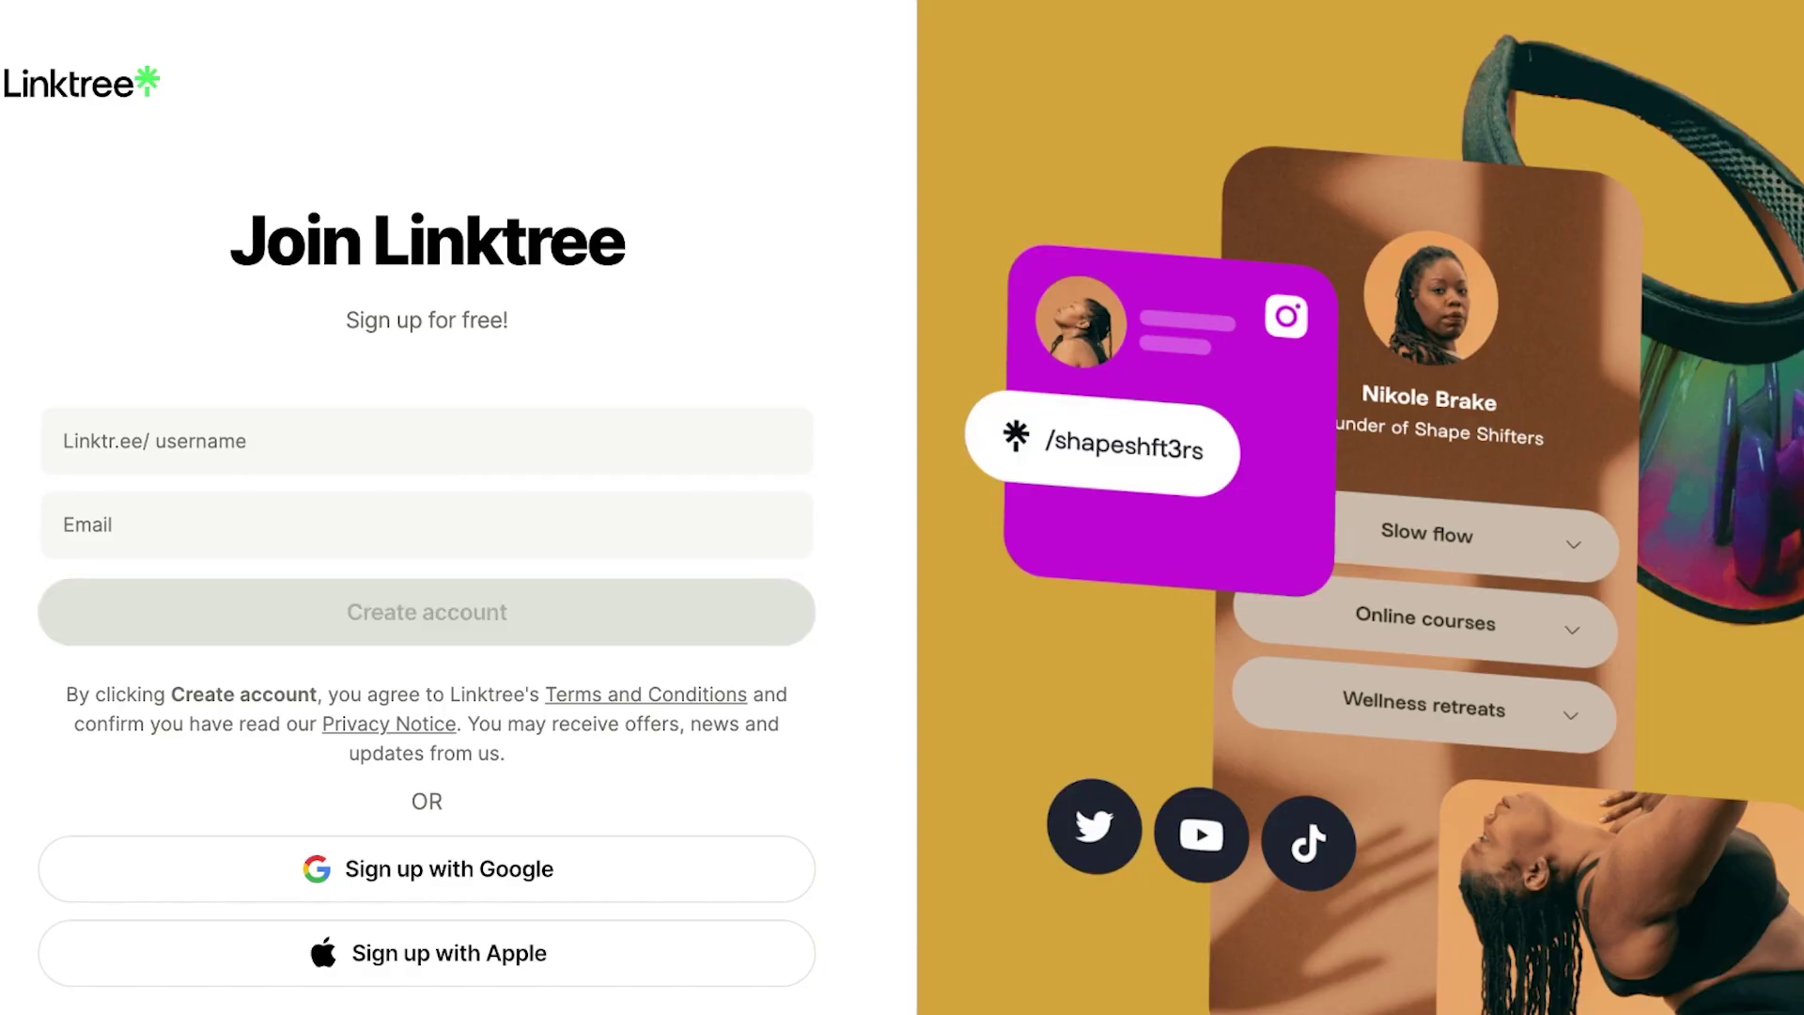
left_click(155, 440)
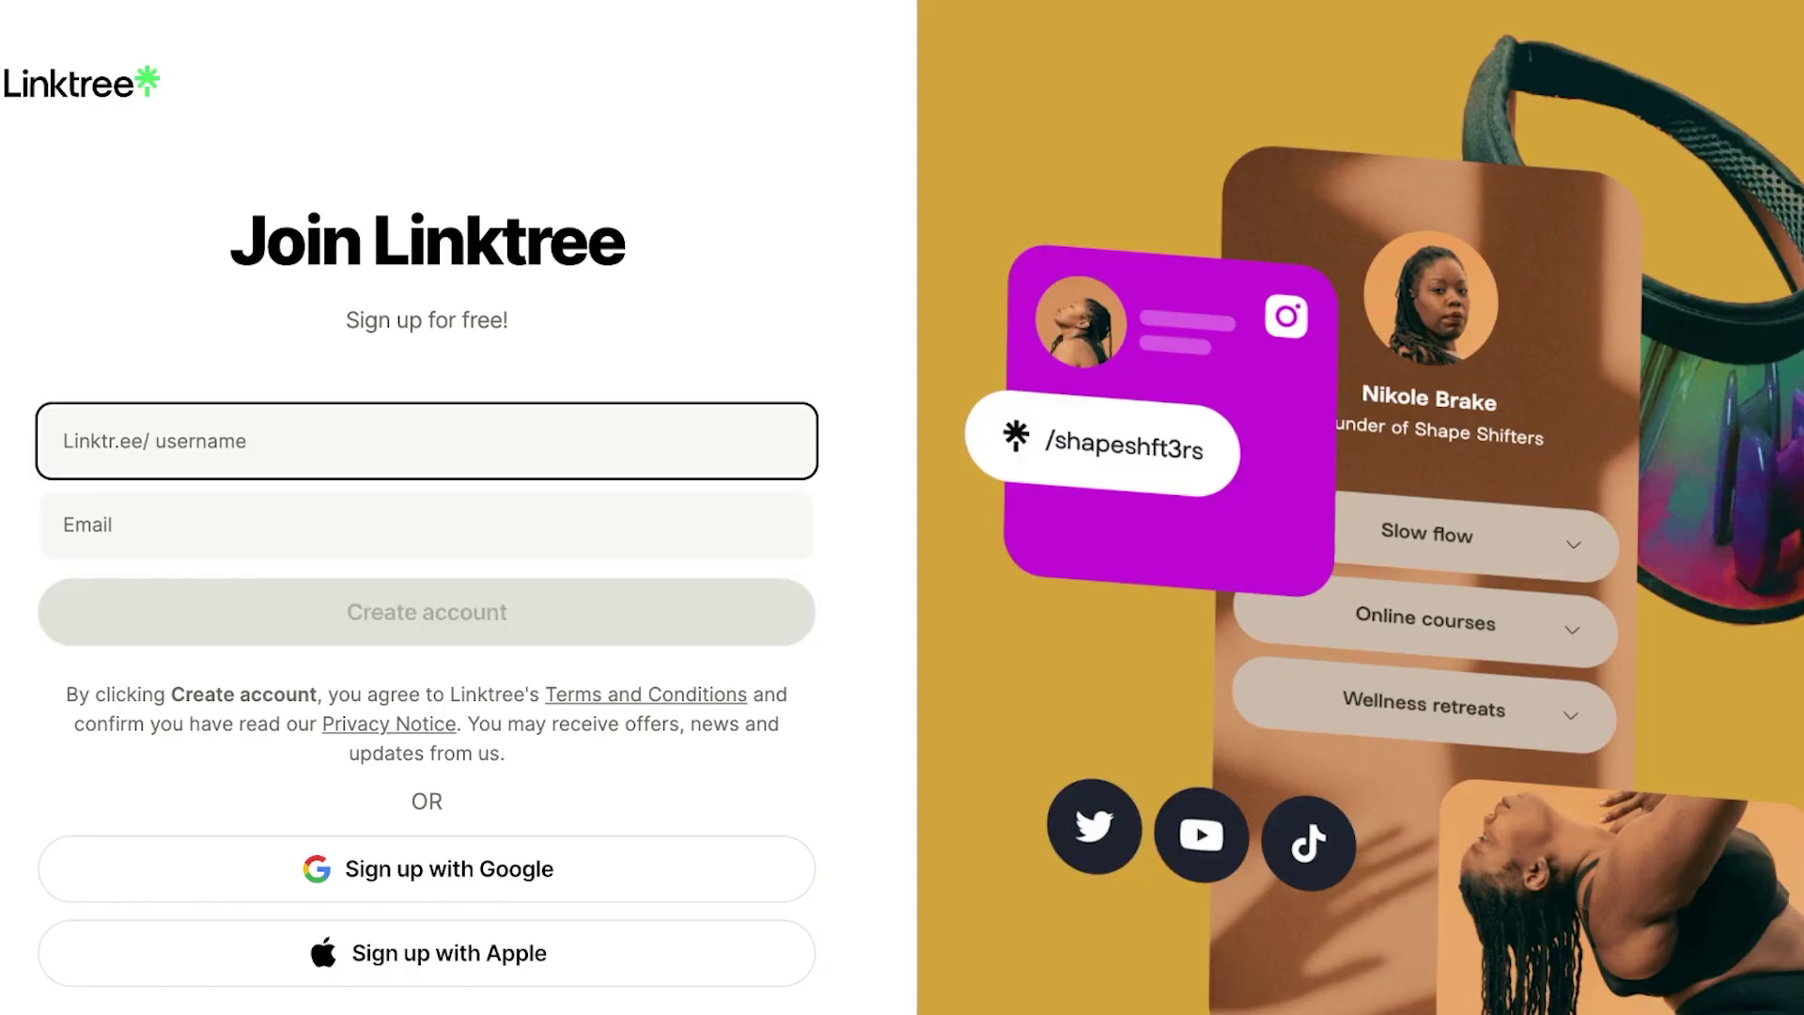
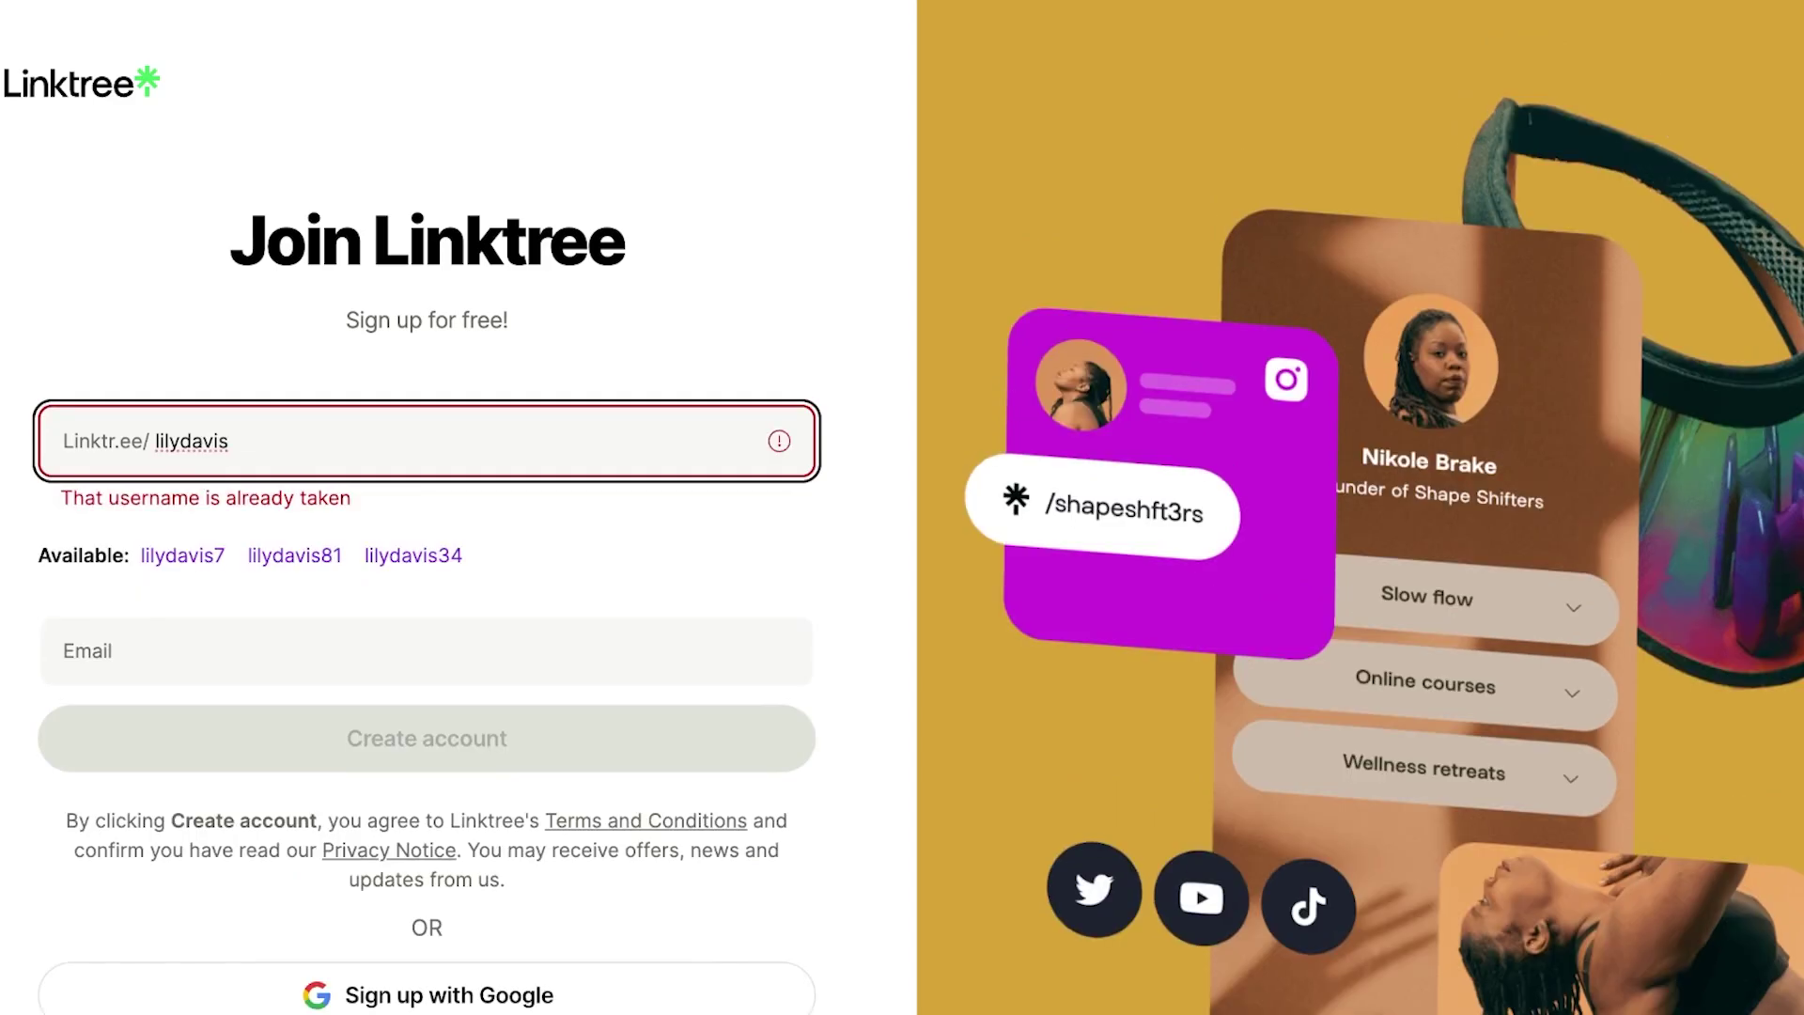
left_click(157, 441)
type("the")
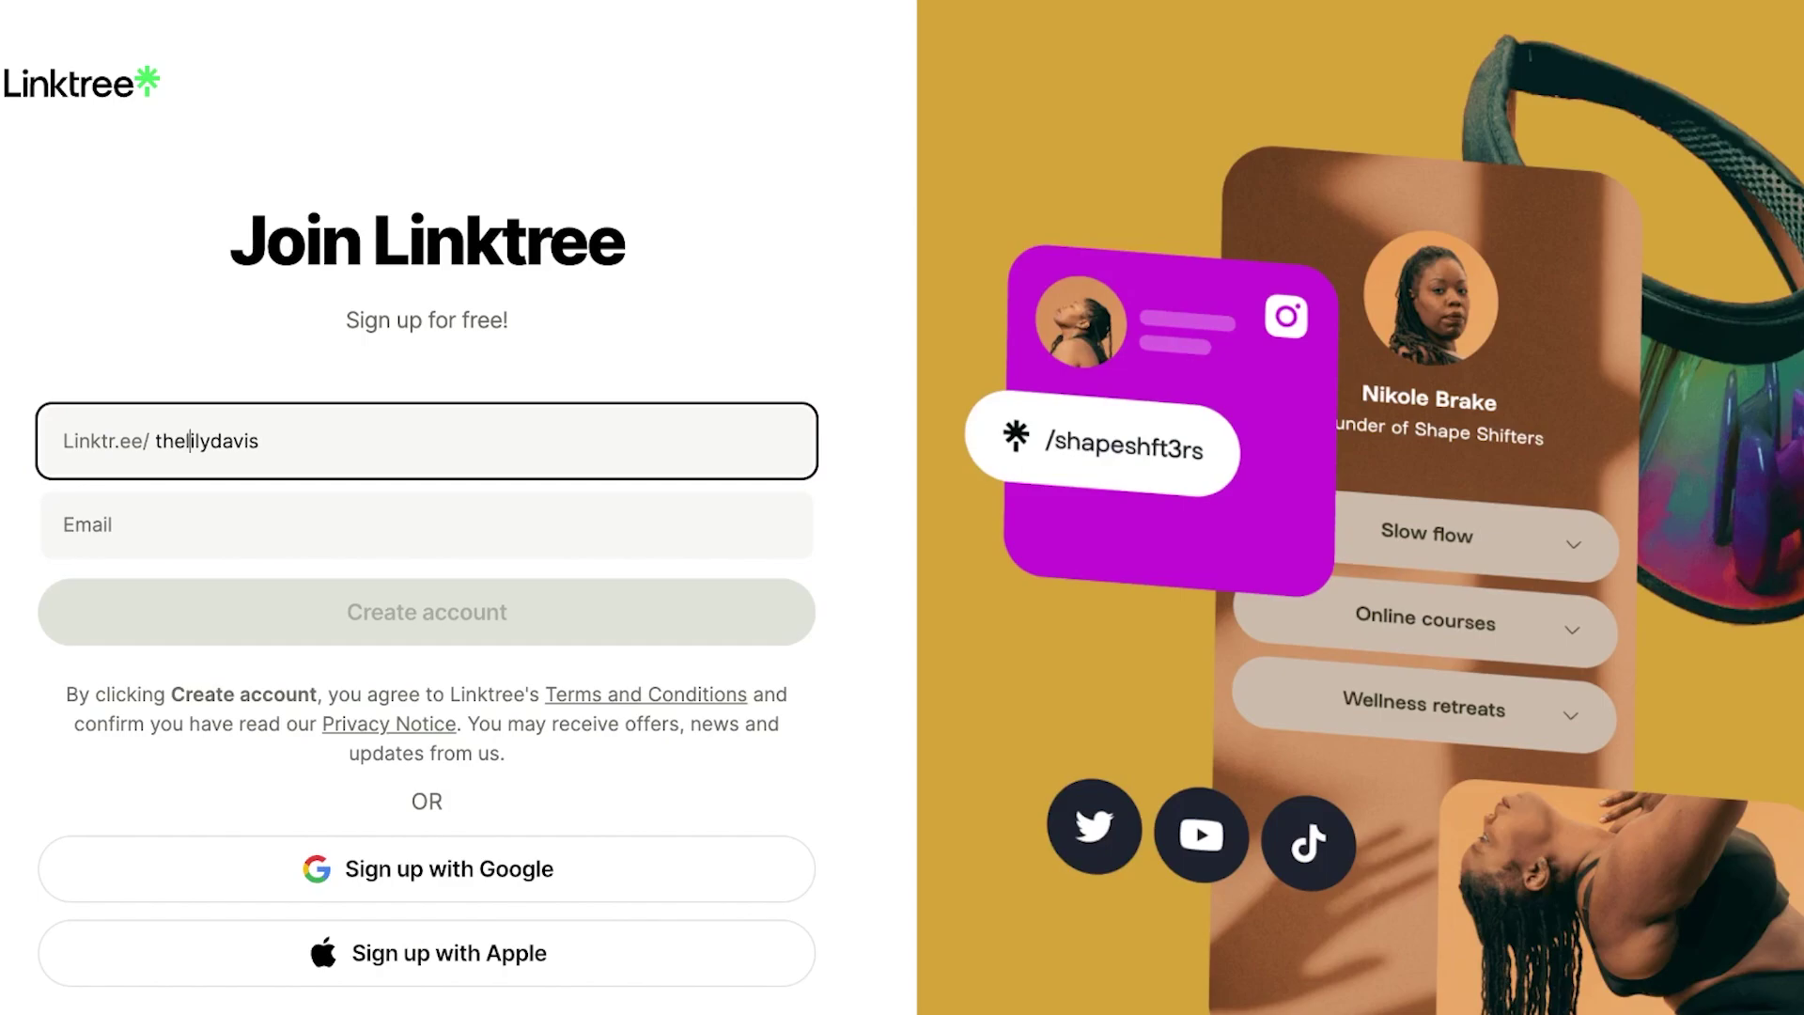
Enter the account e-mail address and submit it with the username.
left_click(282, 526)
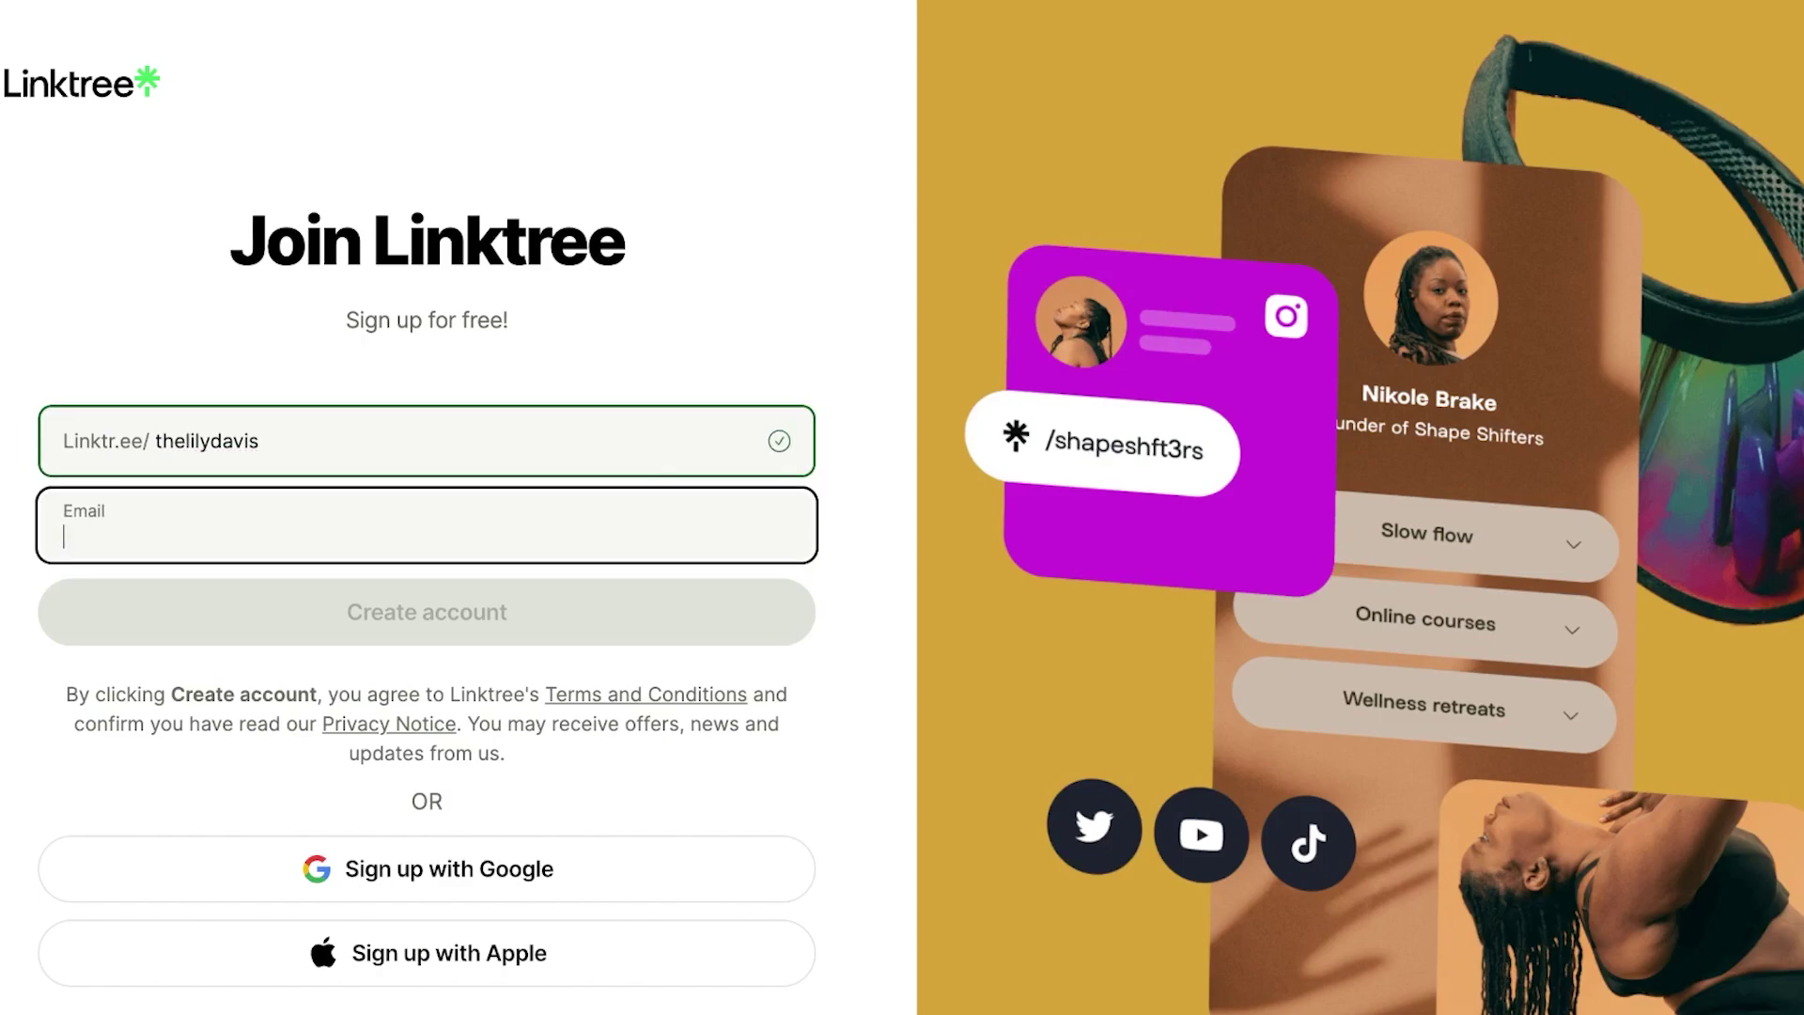
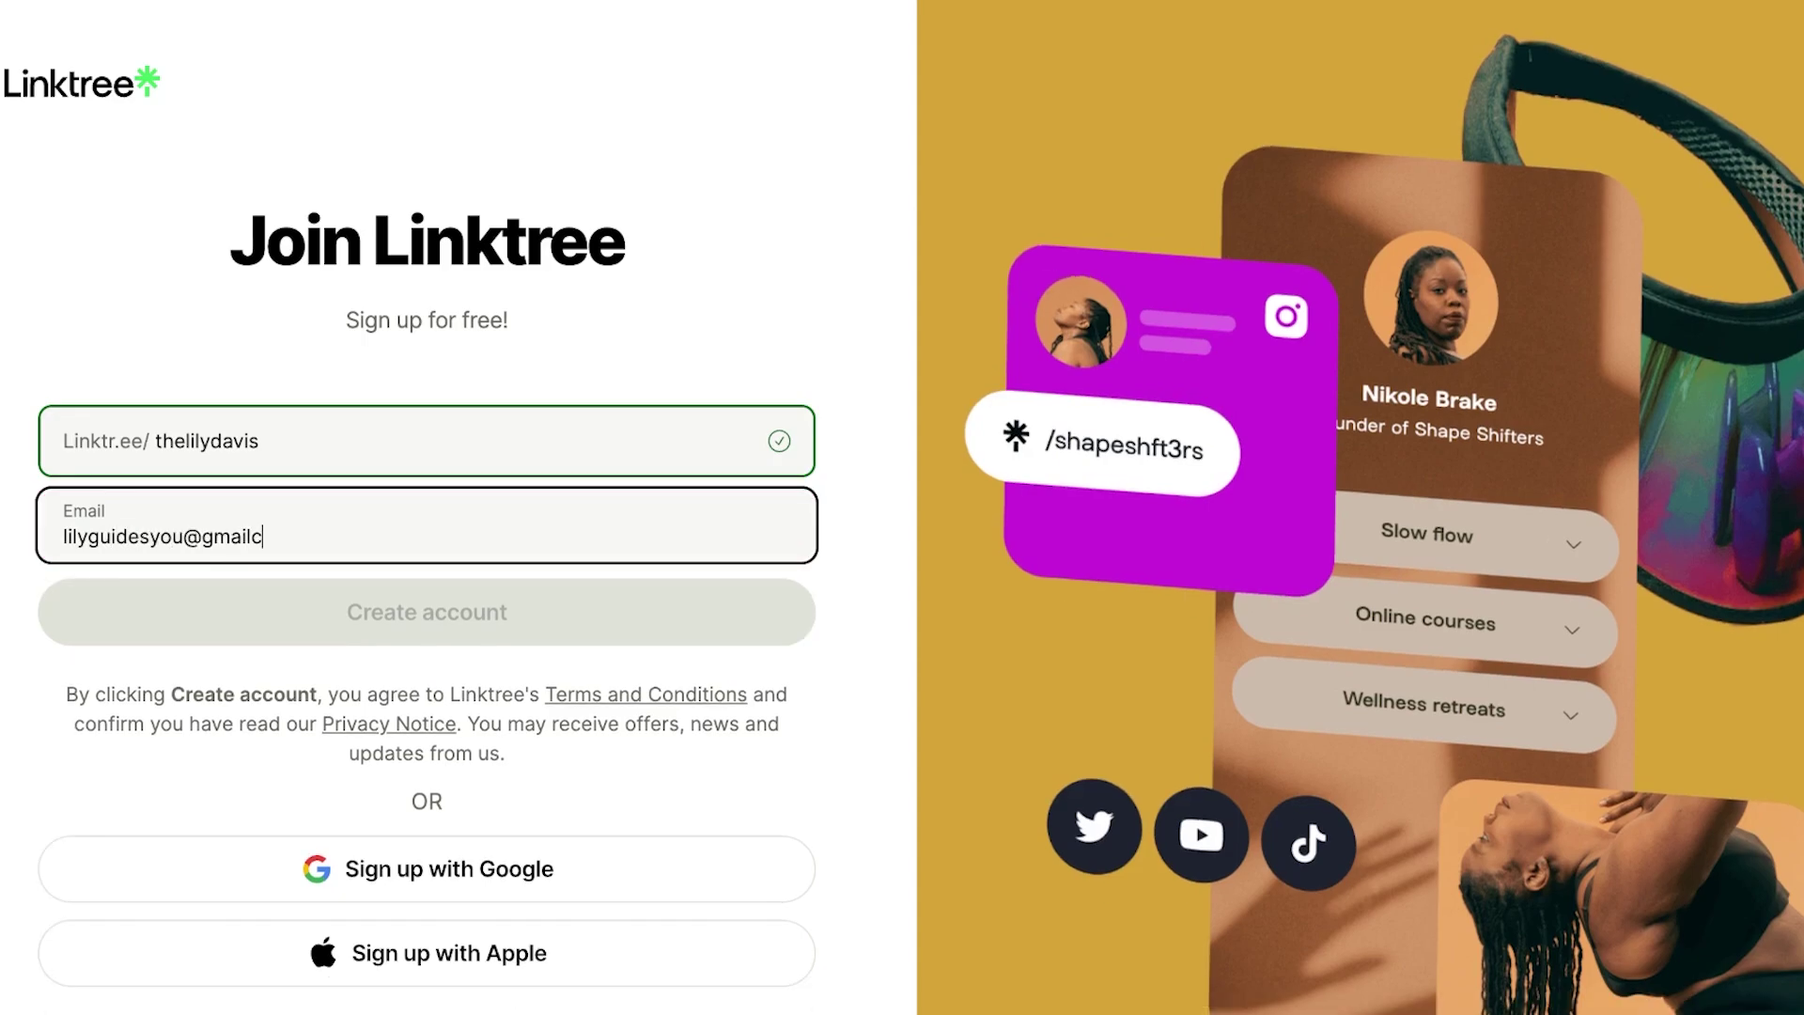
key("Return")
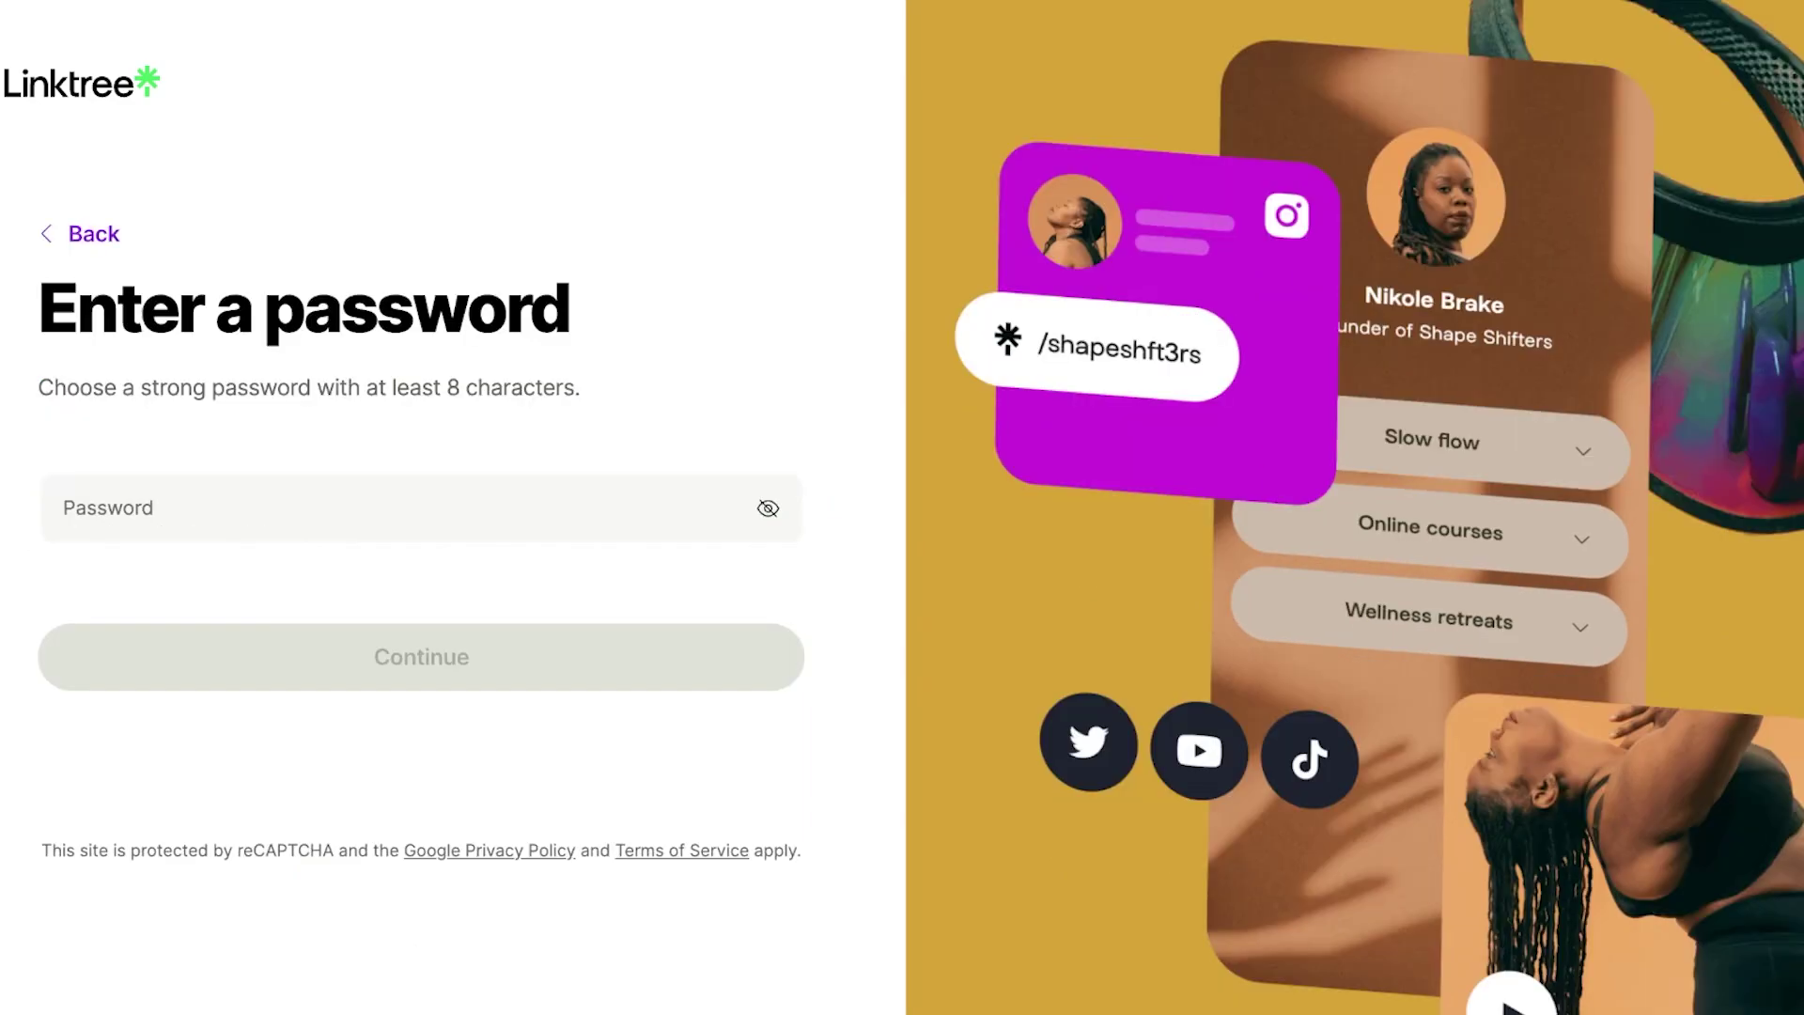
Enter a password of at least 8 characters to create the account.
left_click(375, 507)
type("•••")
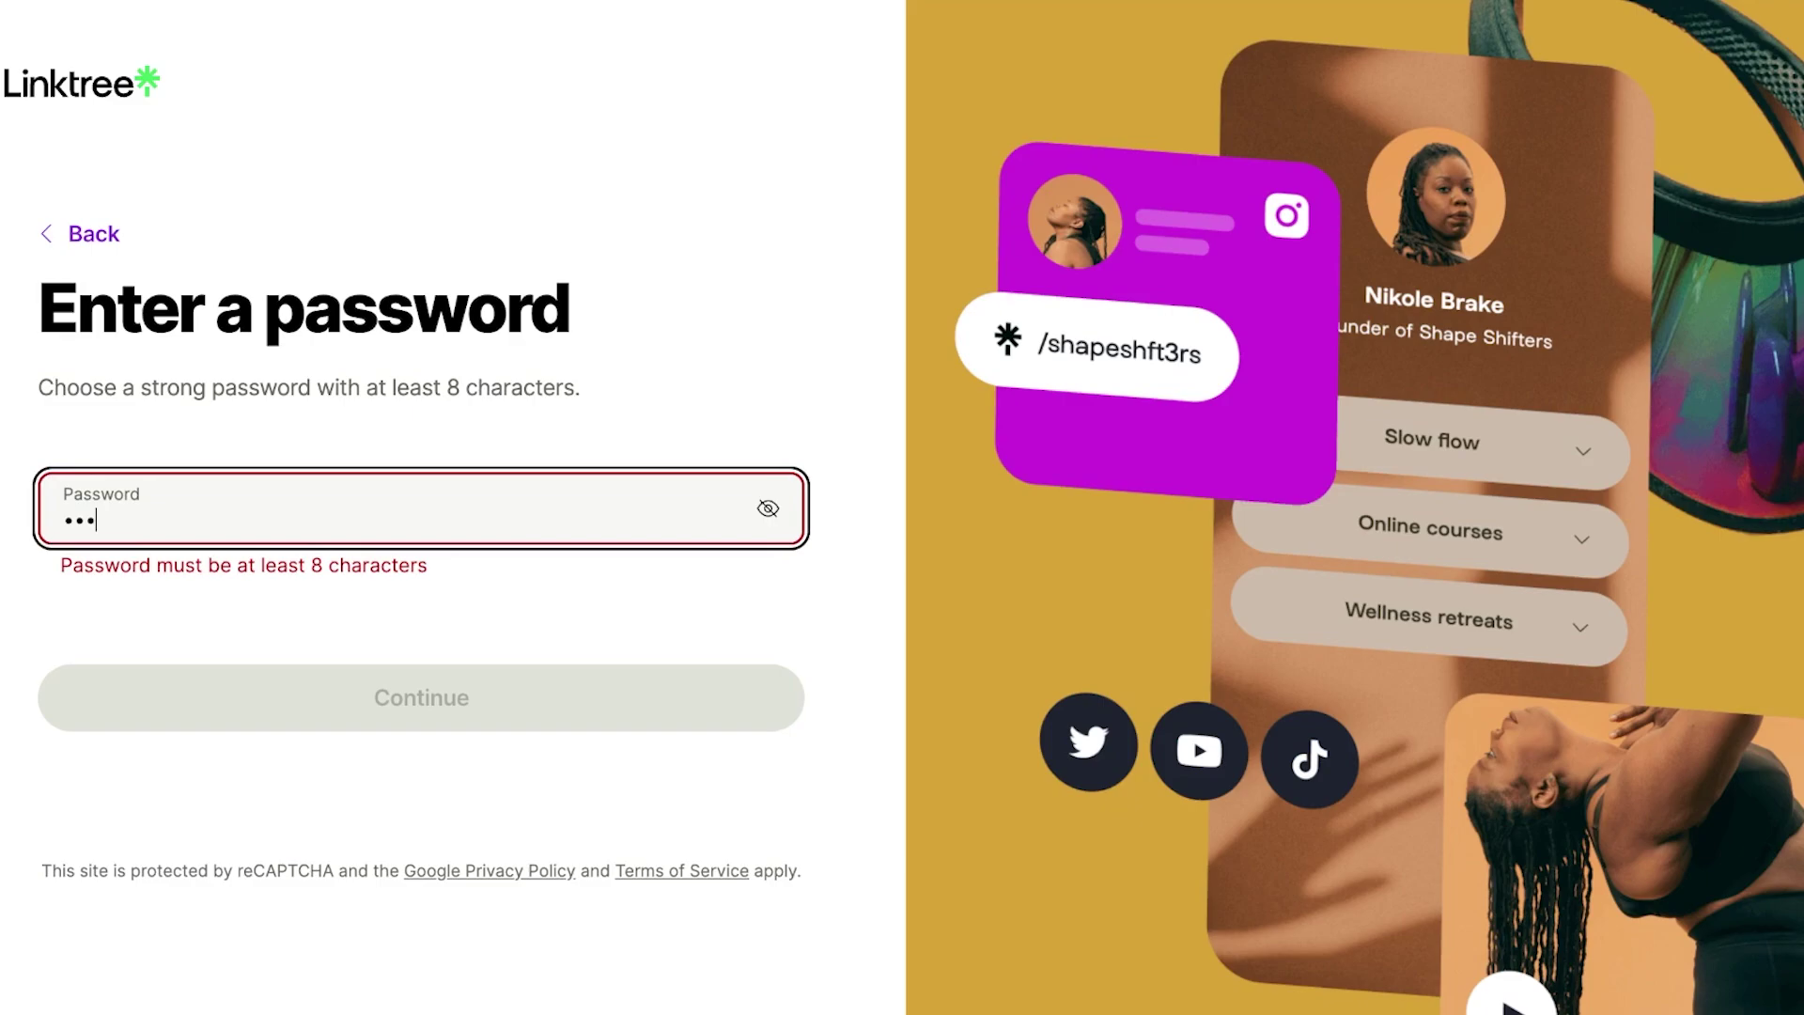
type("••••••")
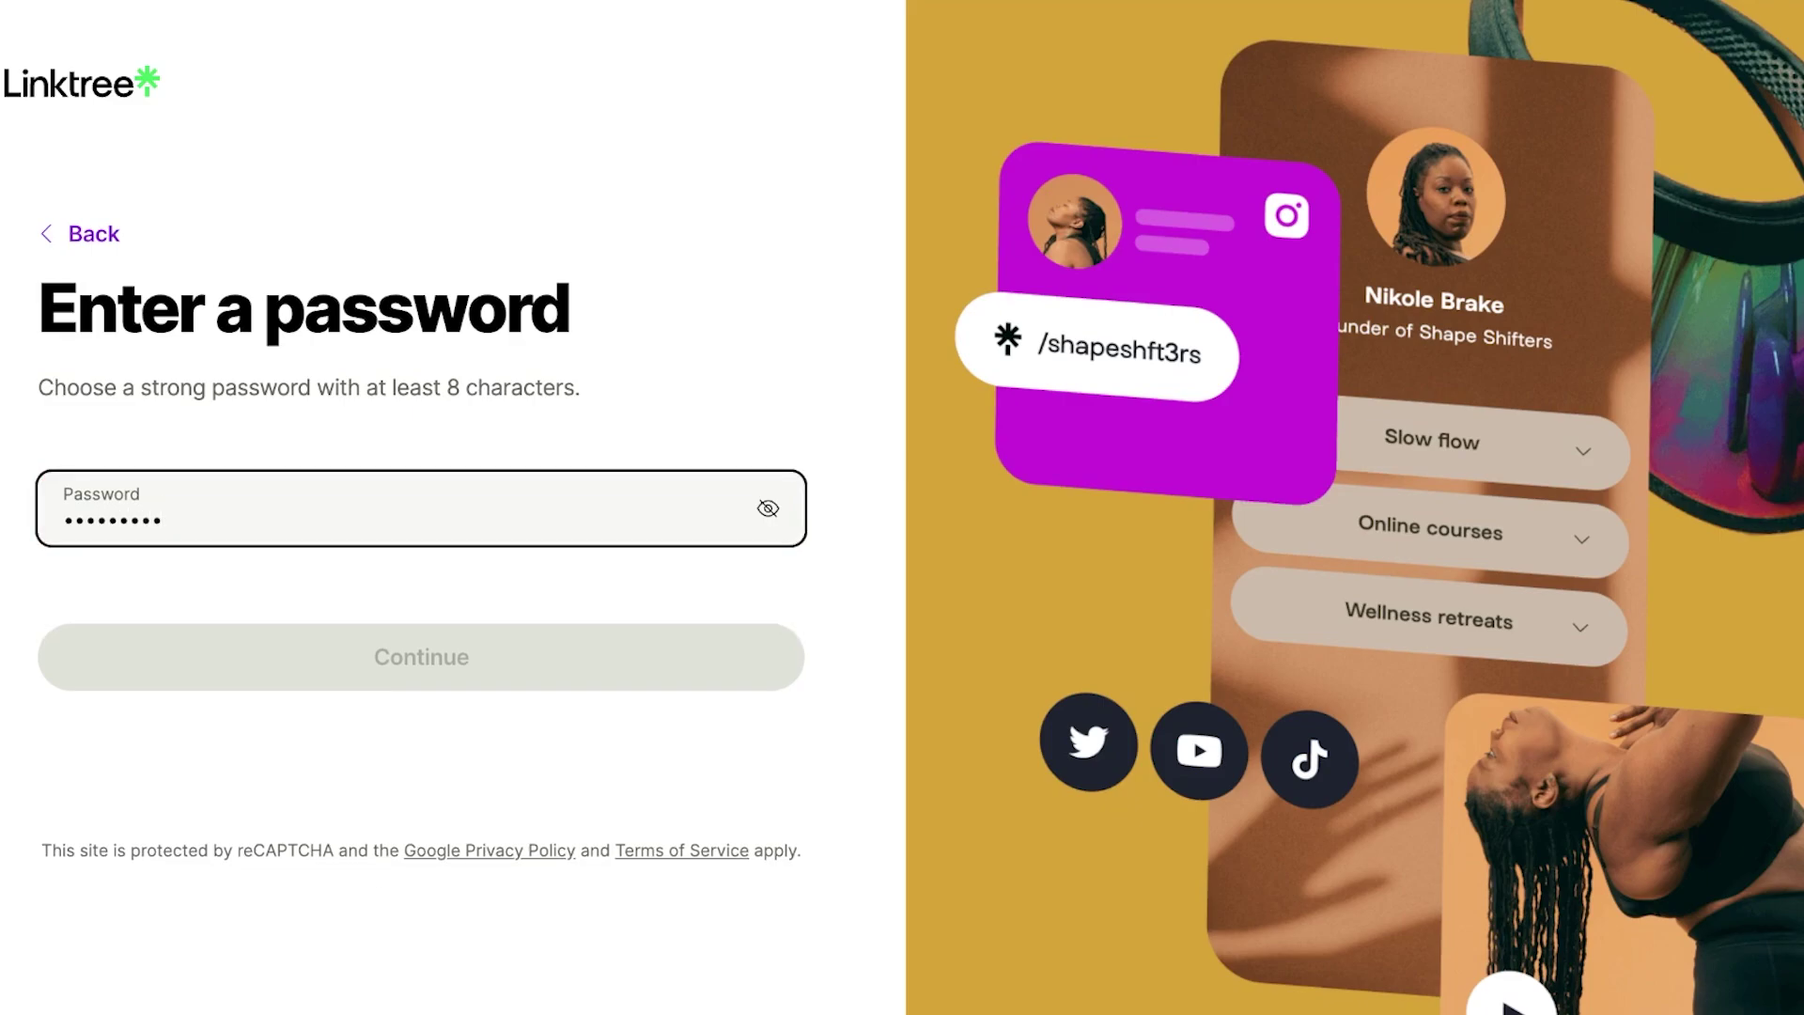
key("Return")
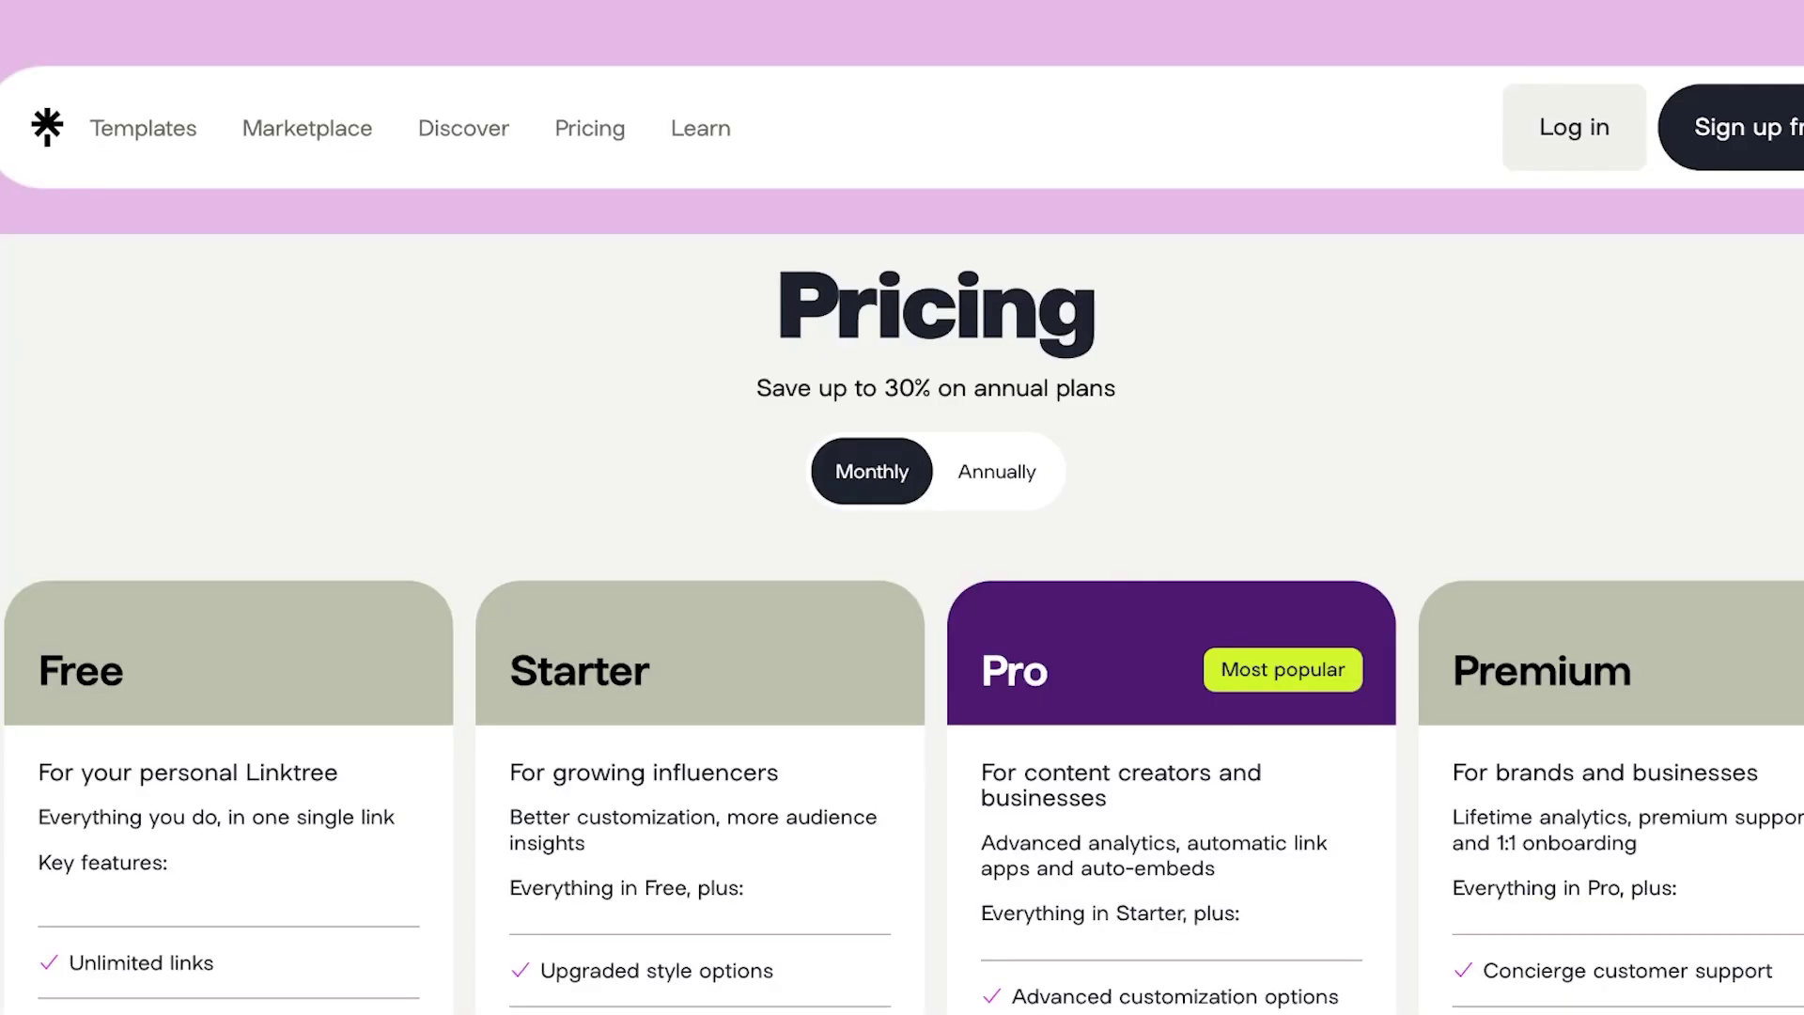
Compare the pricing plans and choose the Free plan.
scroll(902, 563, "down", 4)
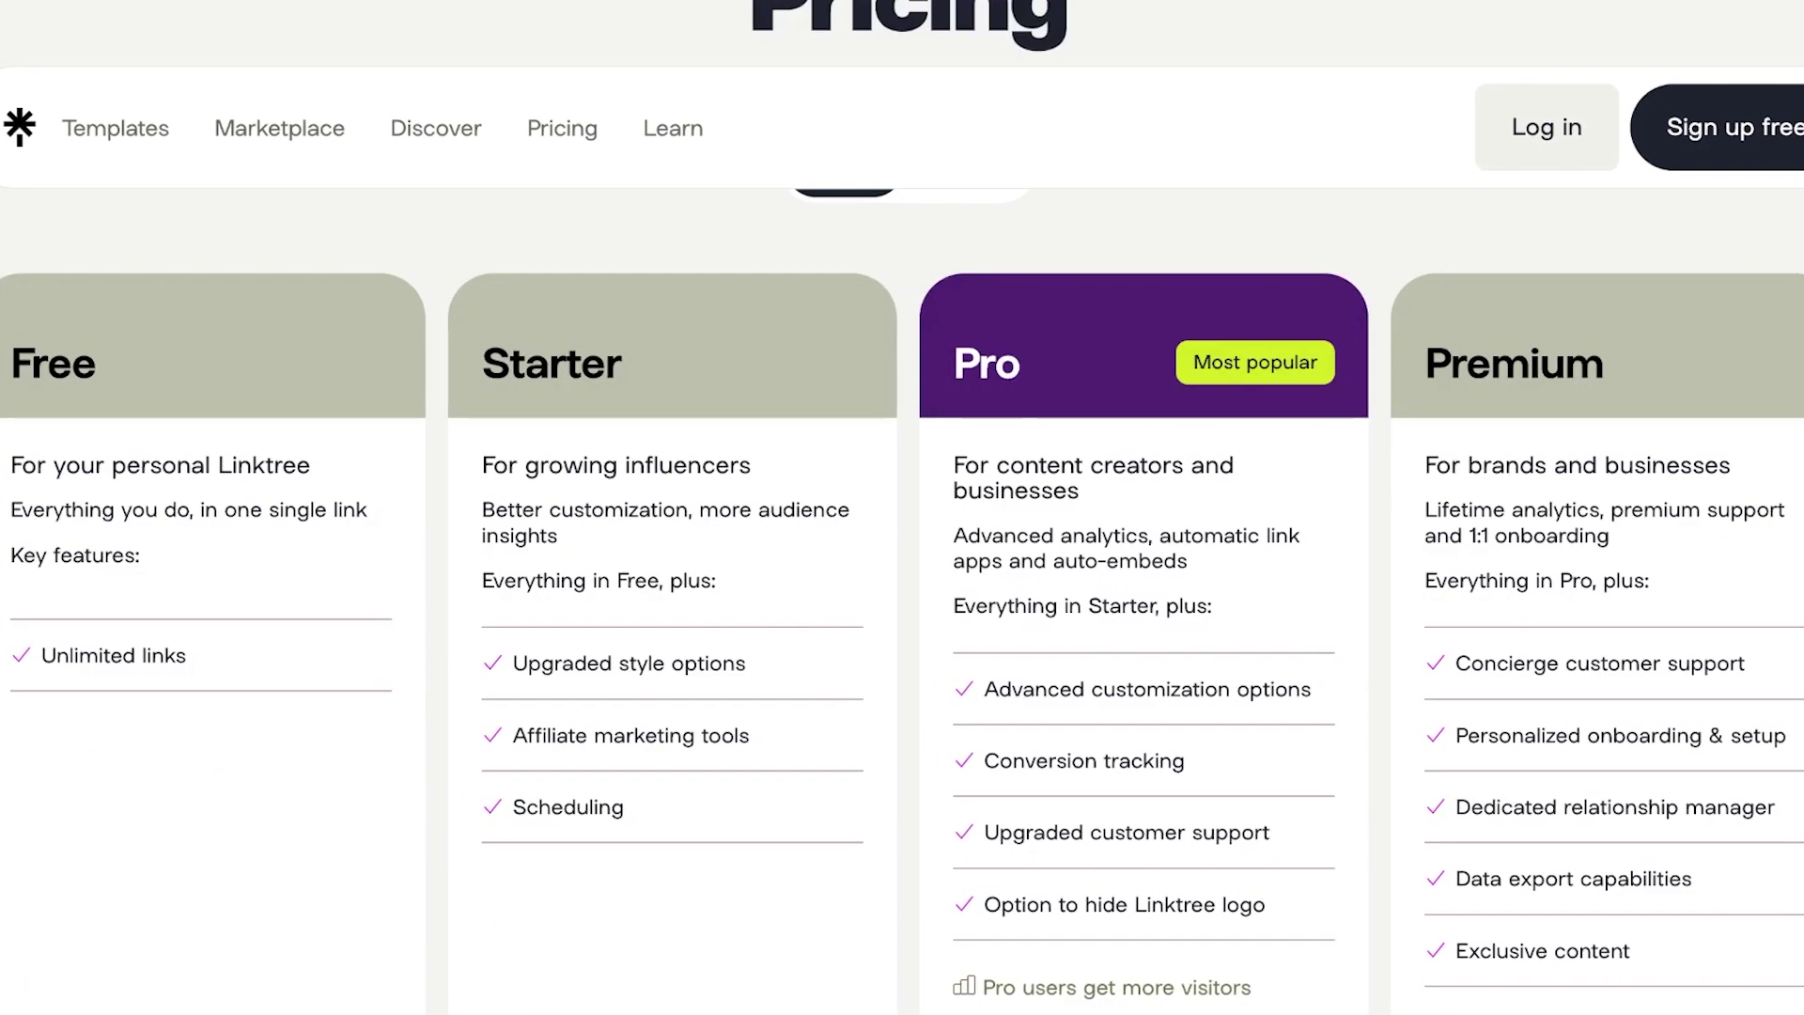
scroll(901, 564, "up", 3)
scroll(902, 563, "down", 10)
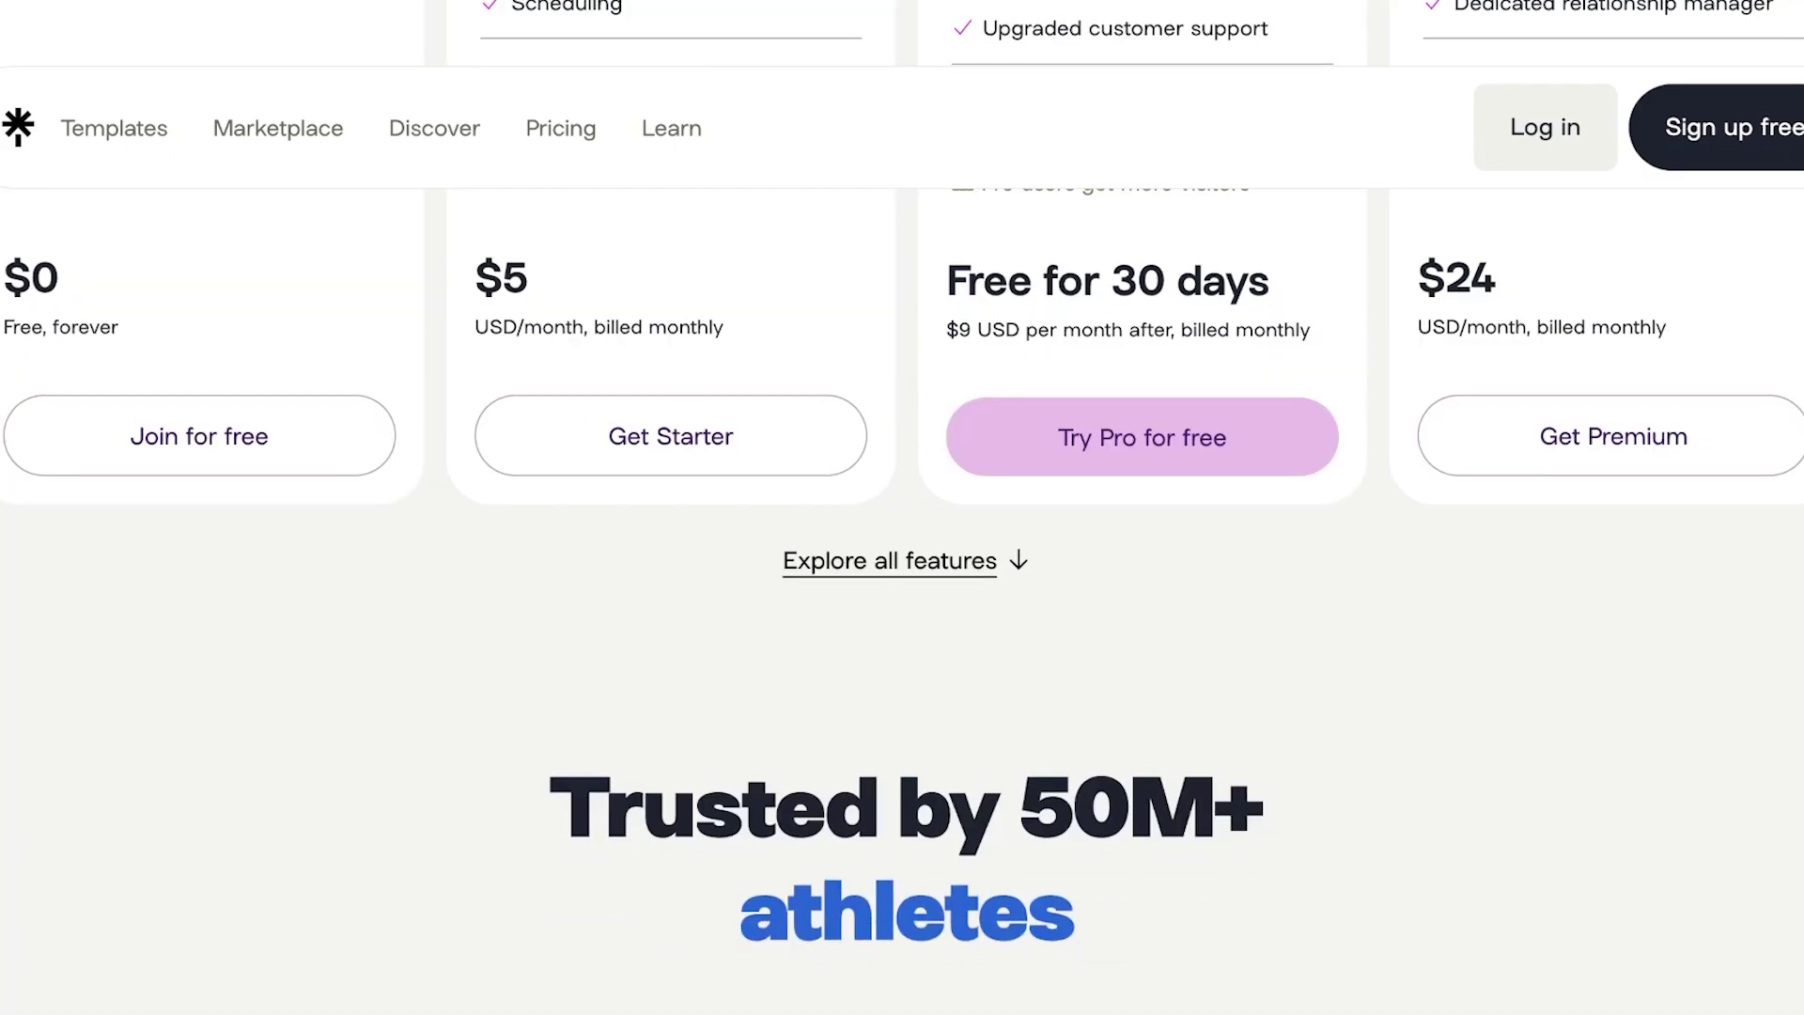
scroll(901, 564, "up", 10)
scroll(902, 564, "down", 13)
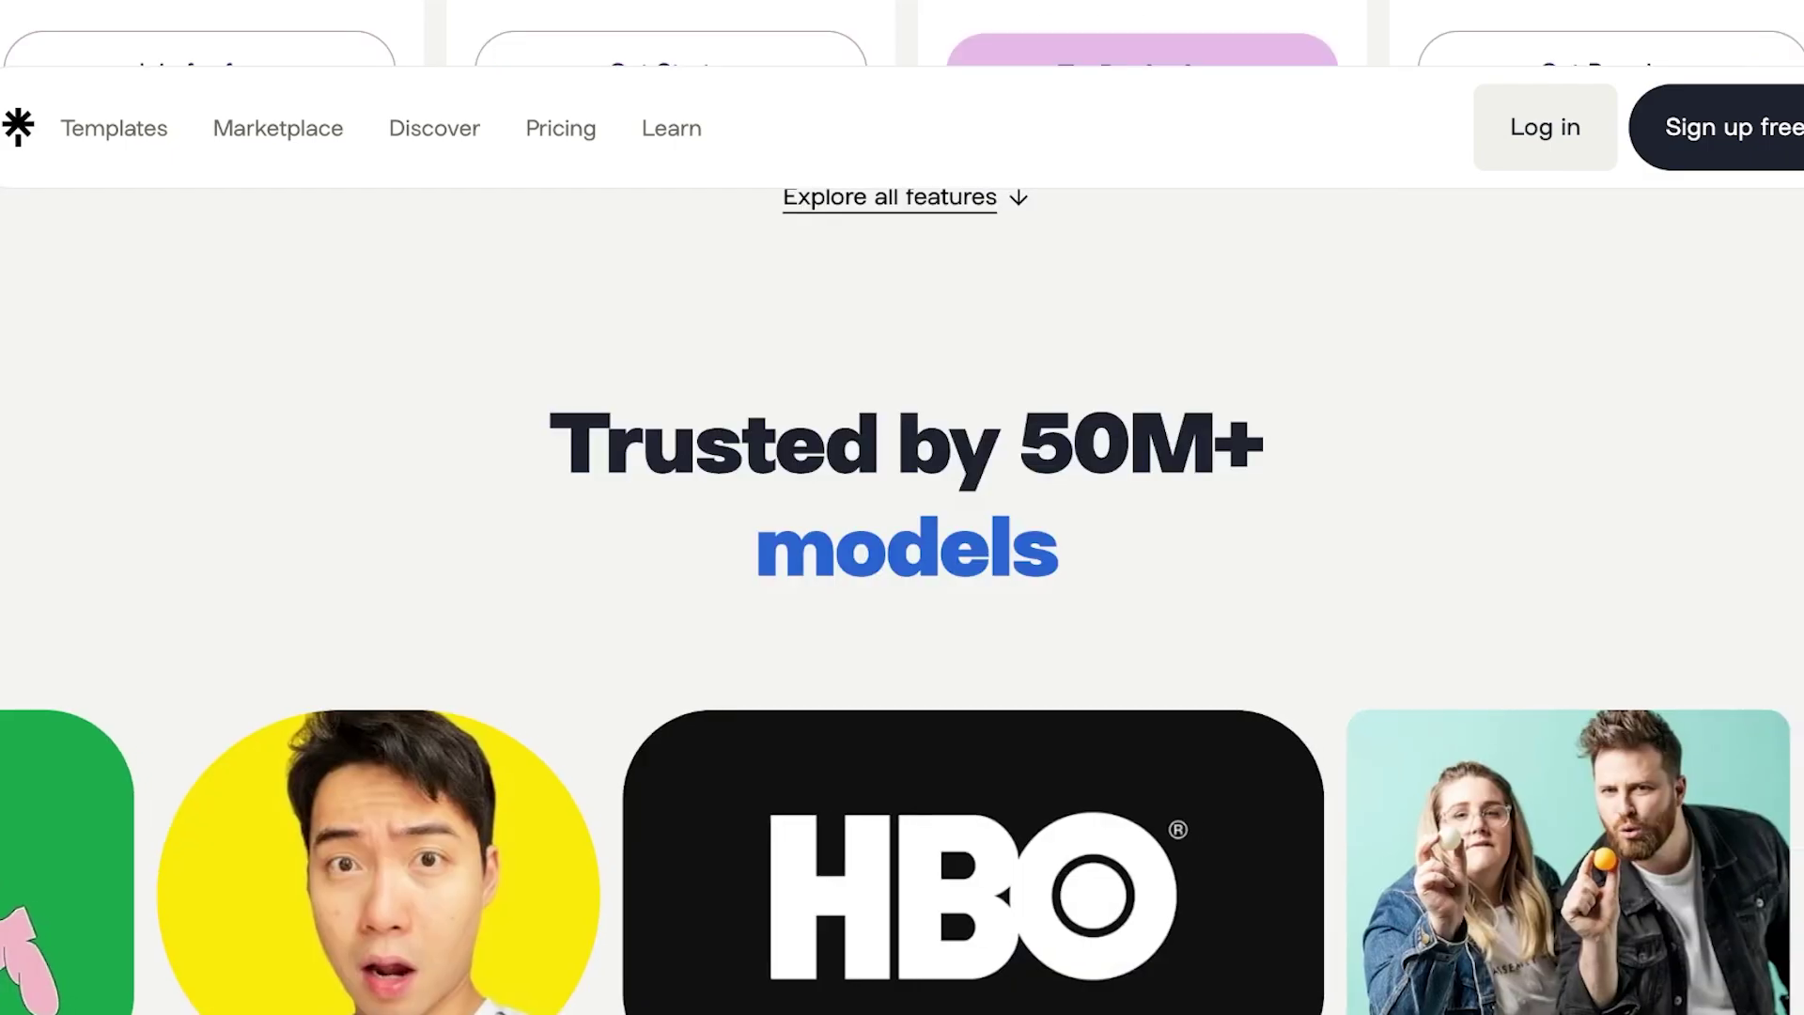
scroll(901, 564, "up", 8)
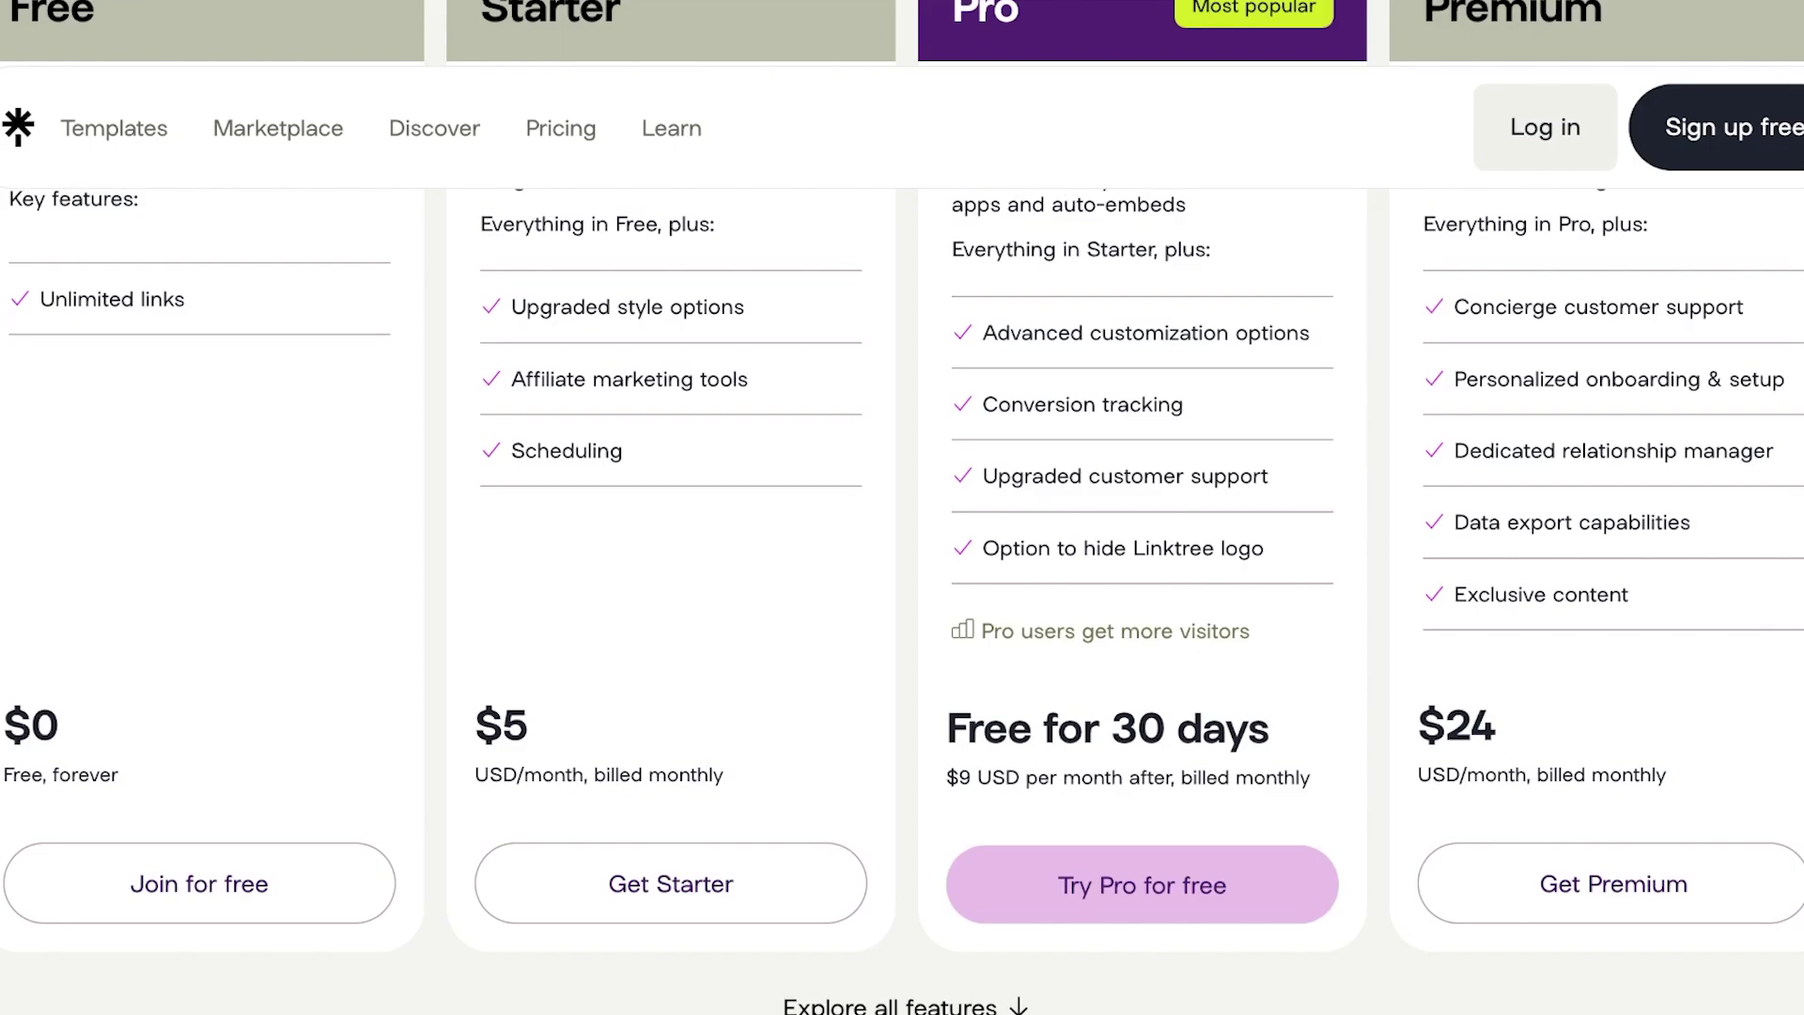
scroll(902, 564, "up", 3)
scroll(902, 564, "down", 1)
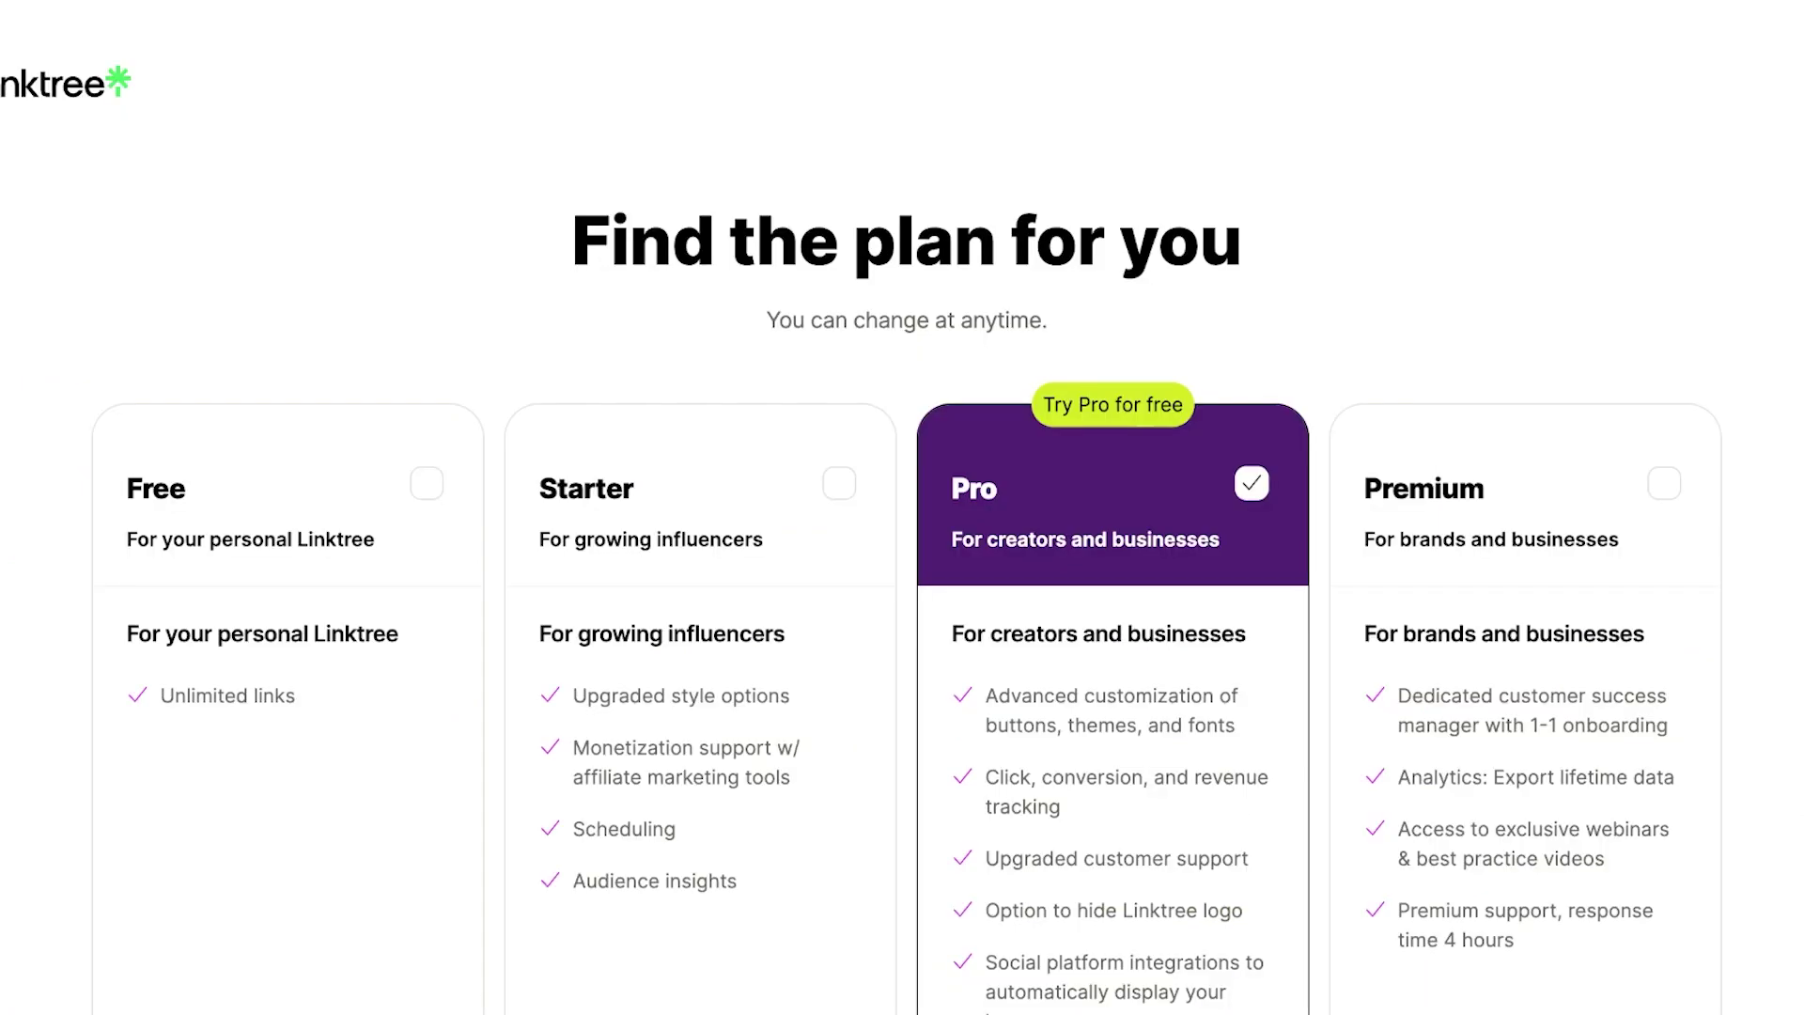
left_click(426, 483)
scroll(901, 507, "down", 5)
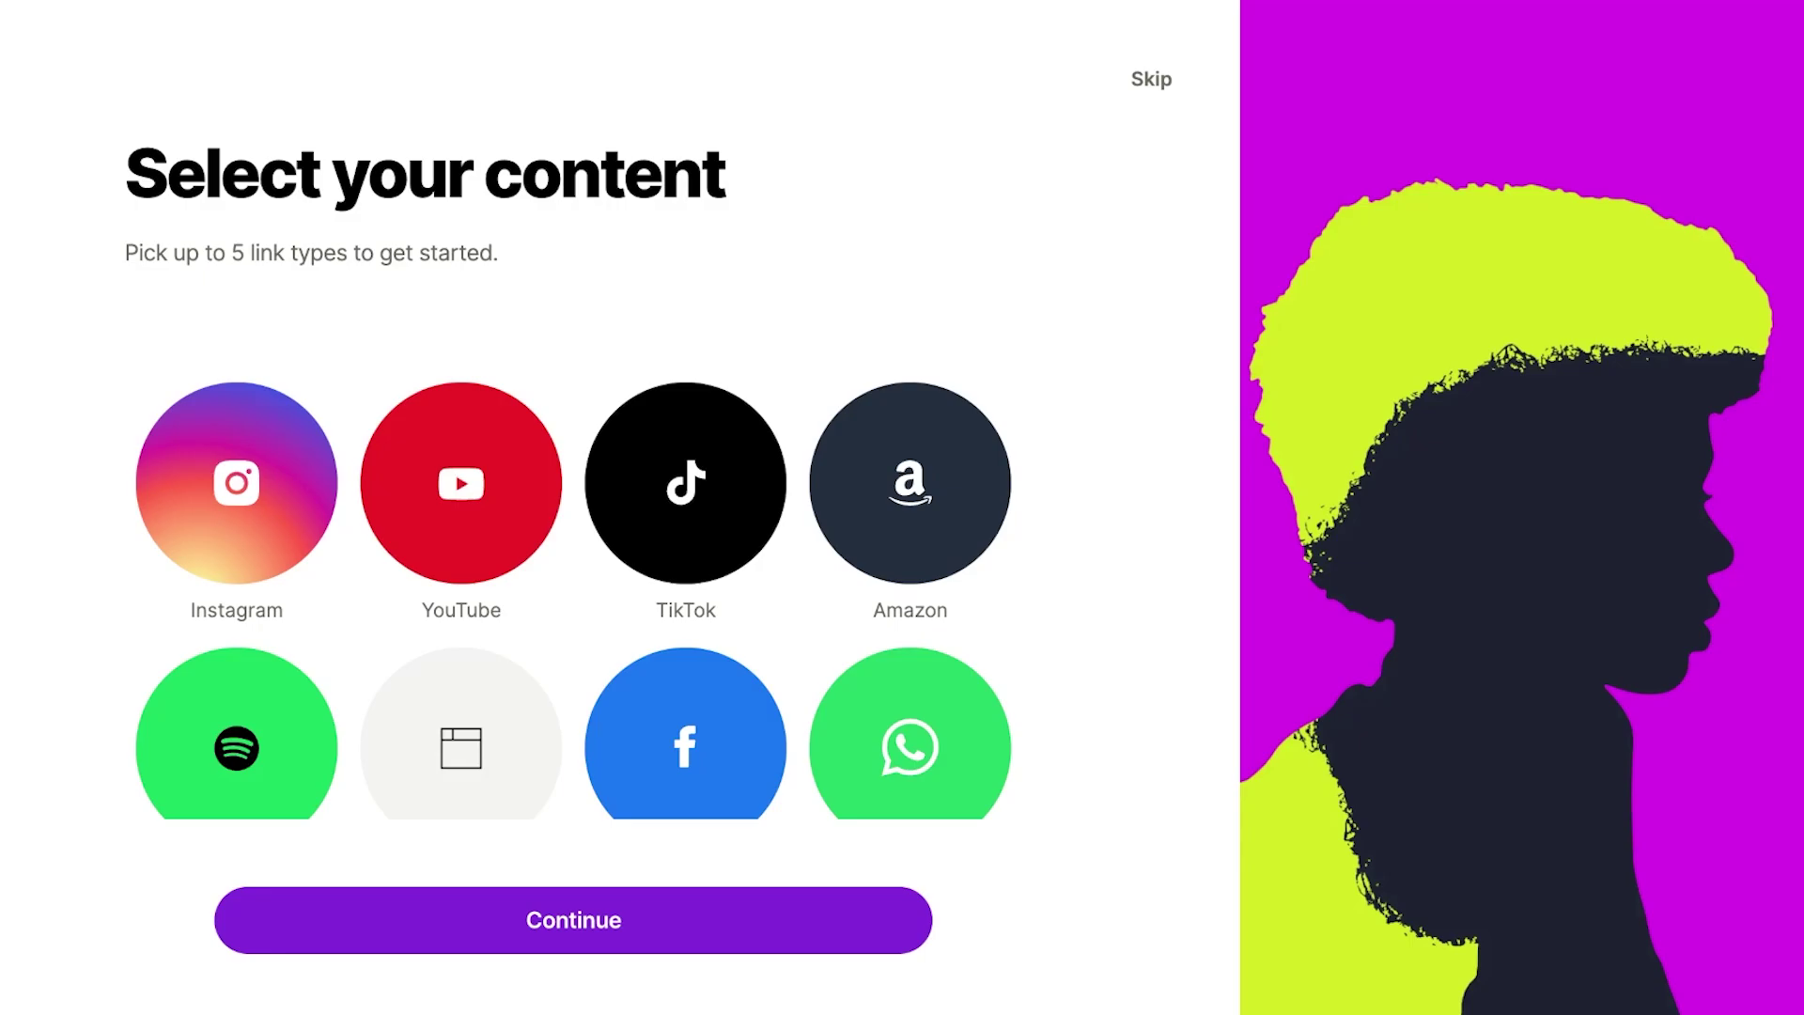
Select the Instagram, Amazon and Pinterest link types and continue to the usernames.
left_click(236, 482)
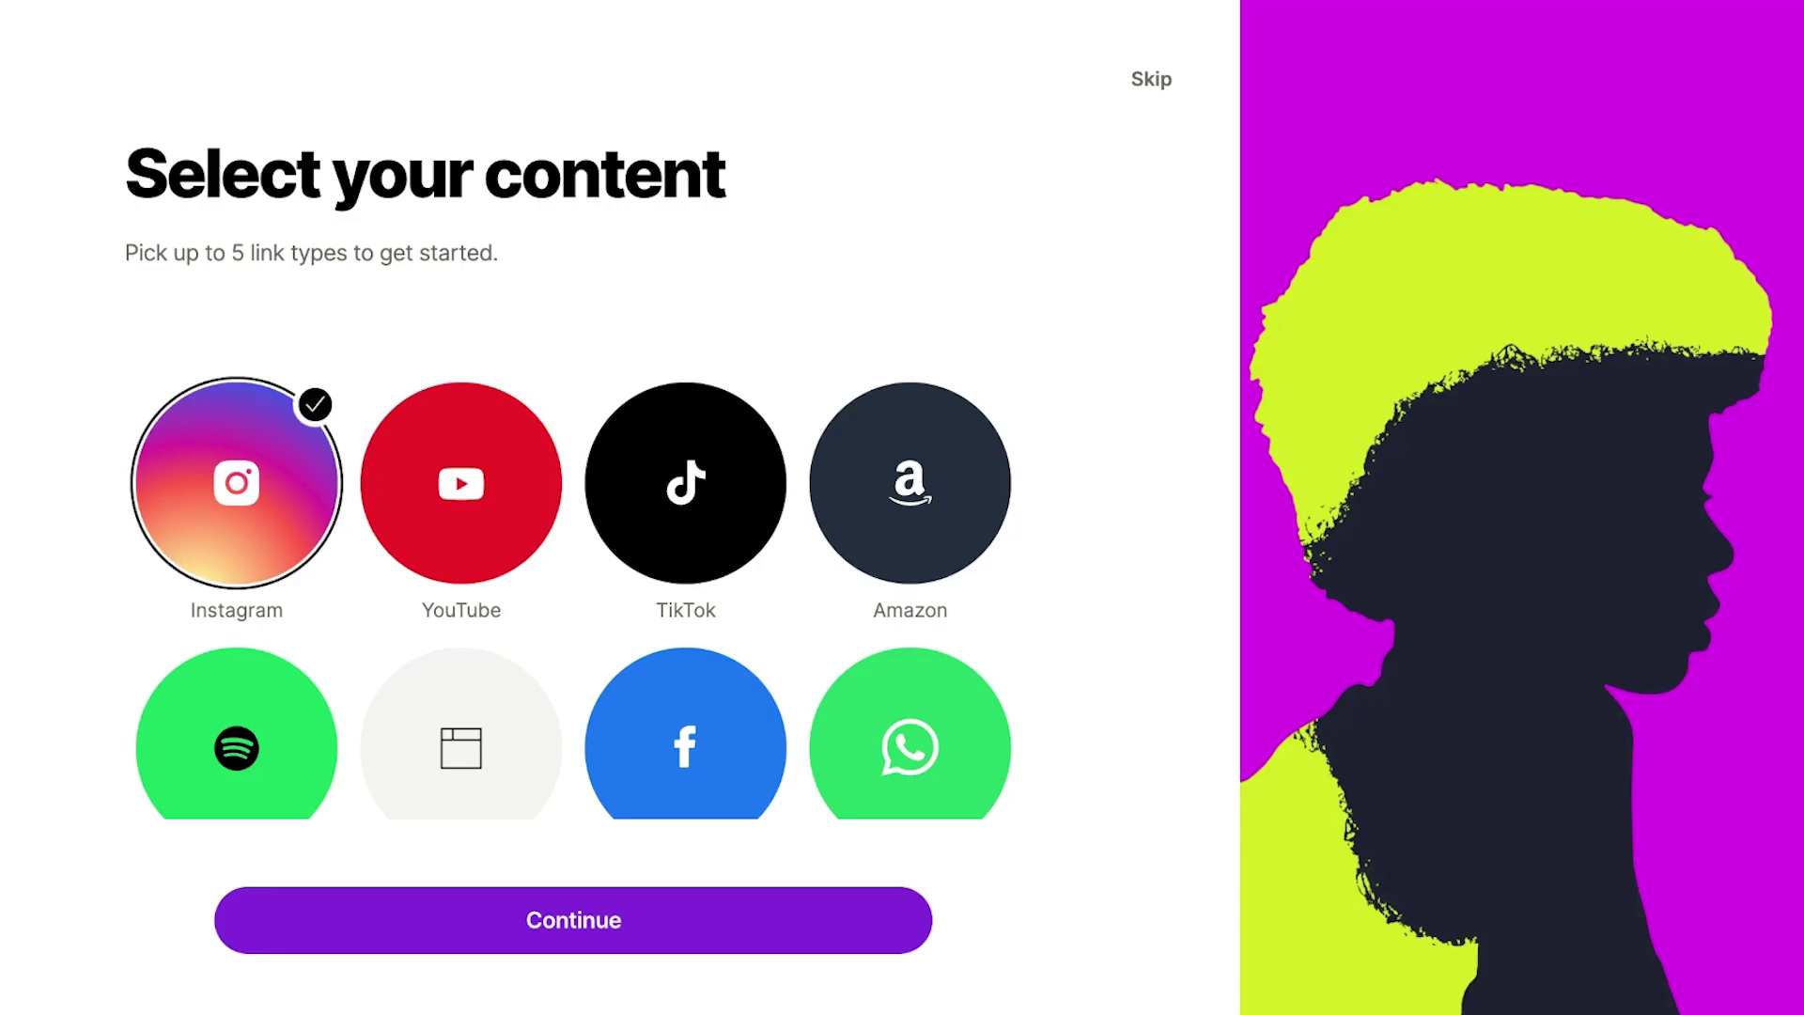
left_click(910, 482)
scroll(570, 471, "down", 1)
scroll(570, 472, "down", 3)
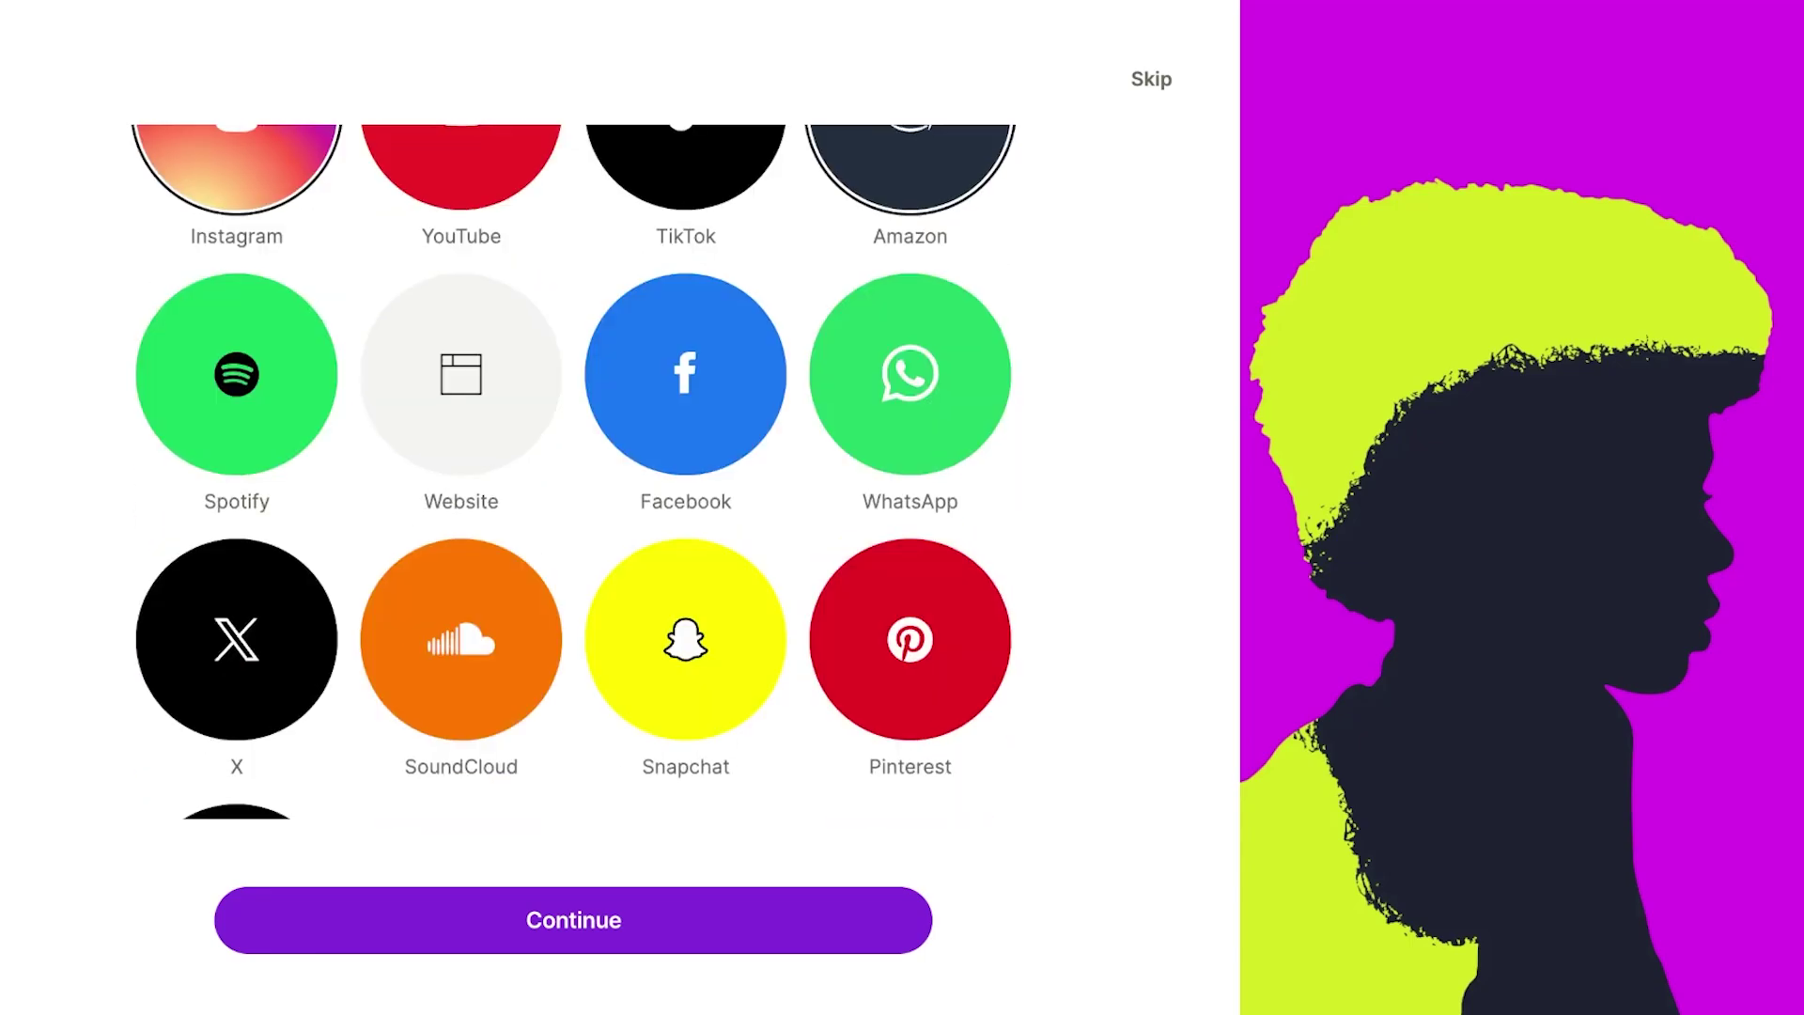
scroll(573, 471, "up", 1)
scroll(573, 472, "down", 3)
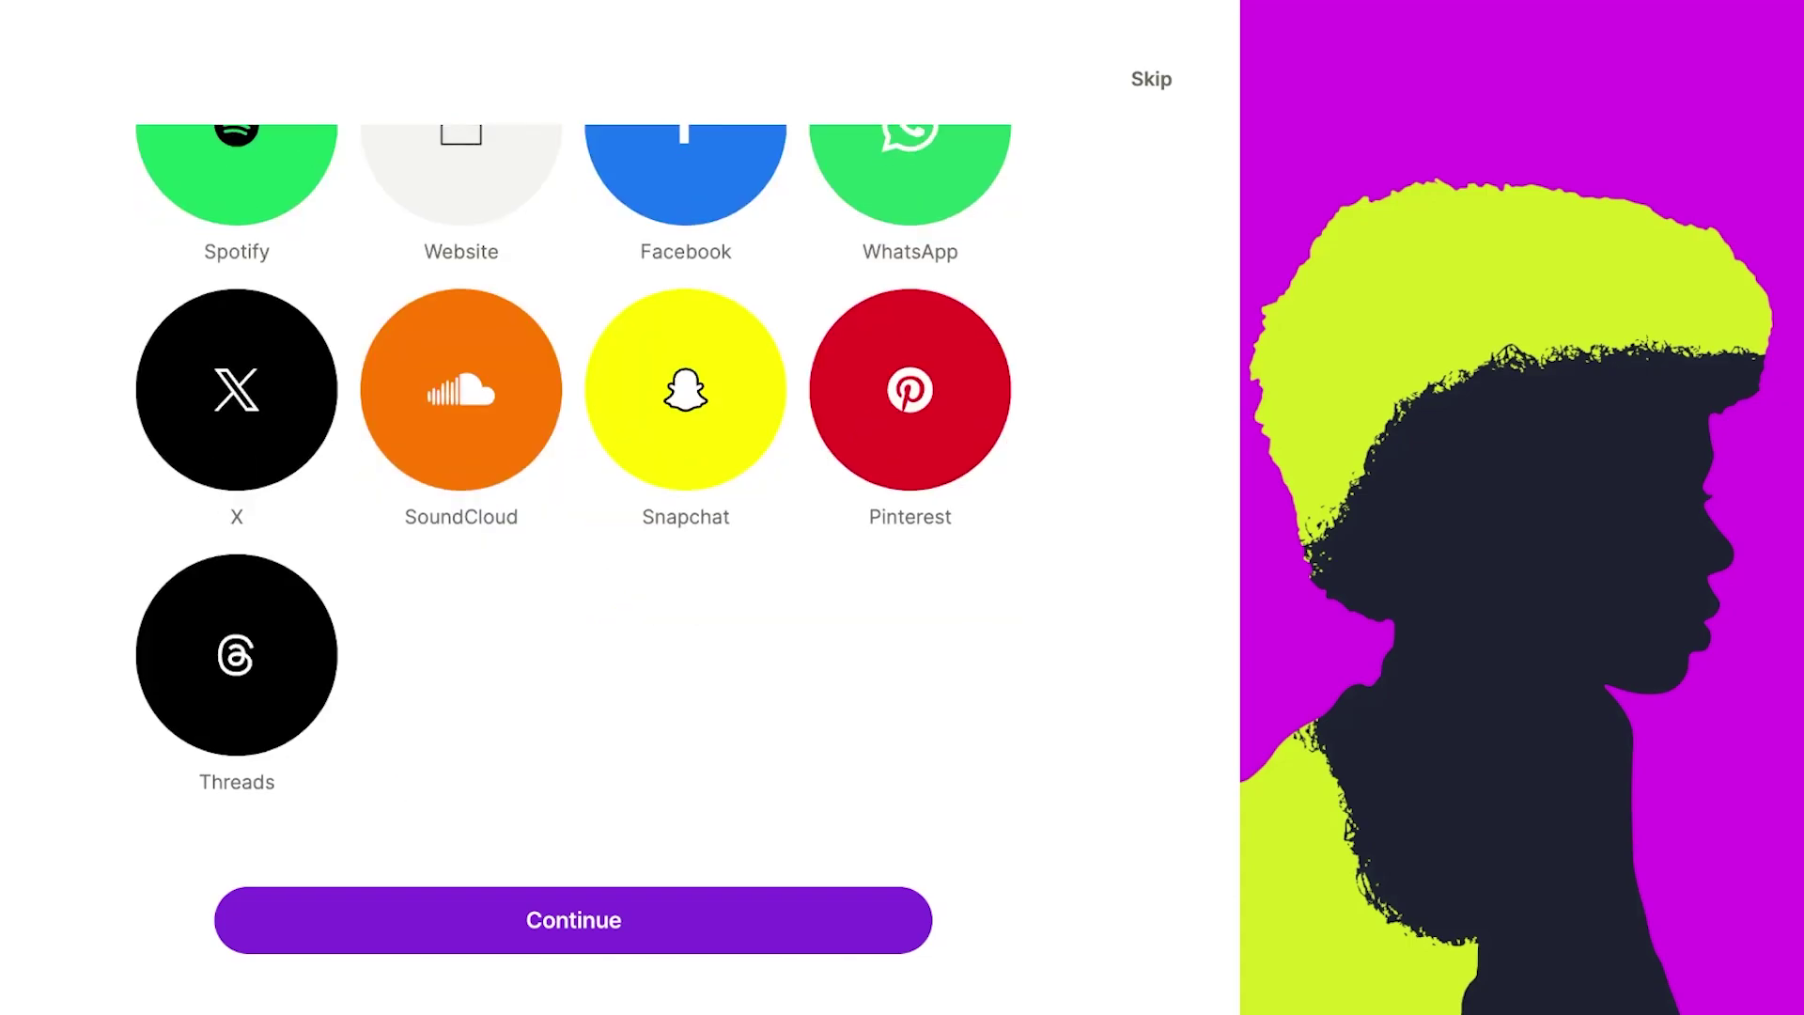
scroll(573, 472, "up", 5)
scroll(573, 472, "down", 4)
left_click(909, 635)
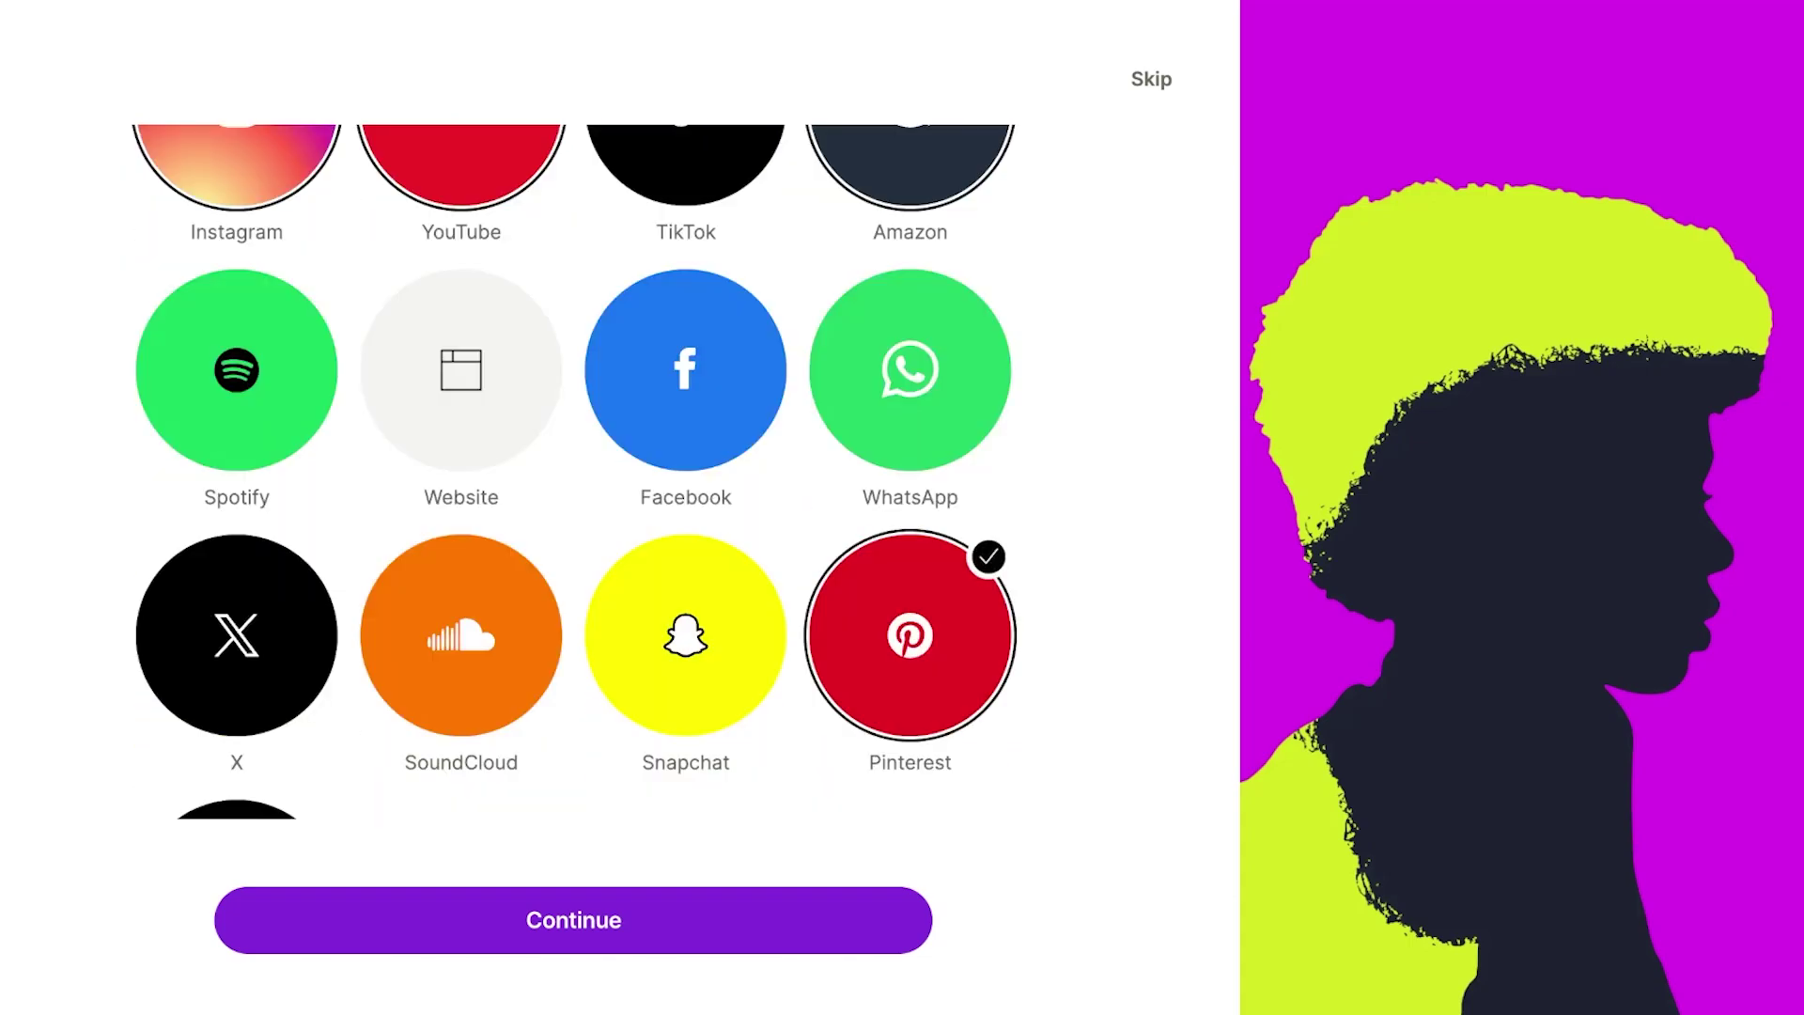
left_click(573, 920)
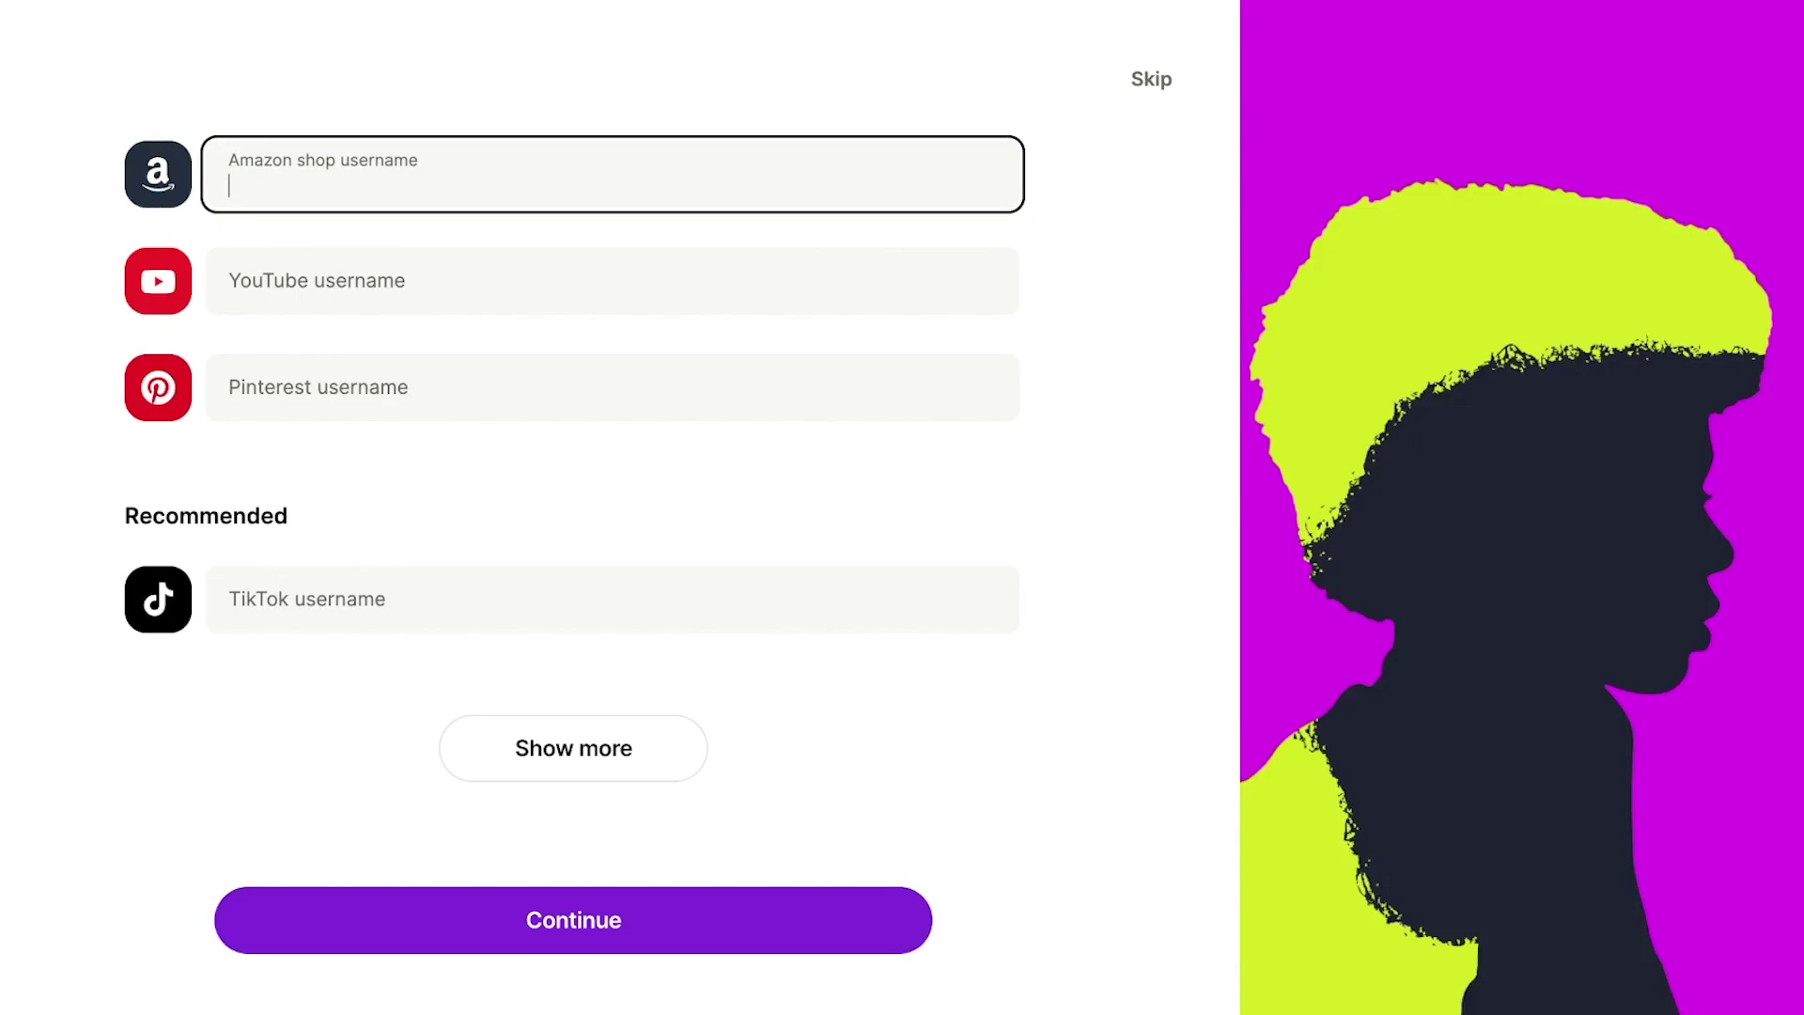
Enter the Amazon shop username and paste the YouTube channel name.
type("a")
key("BackSpace")
key("Tab")
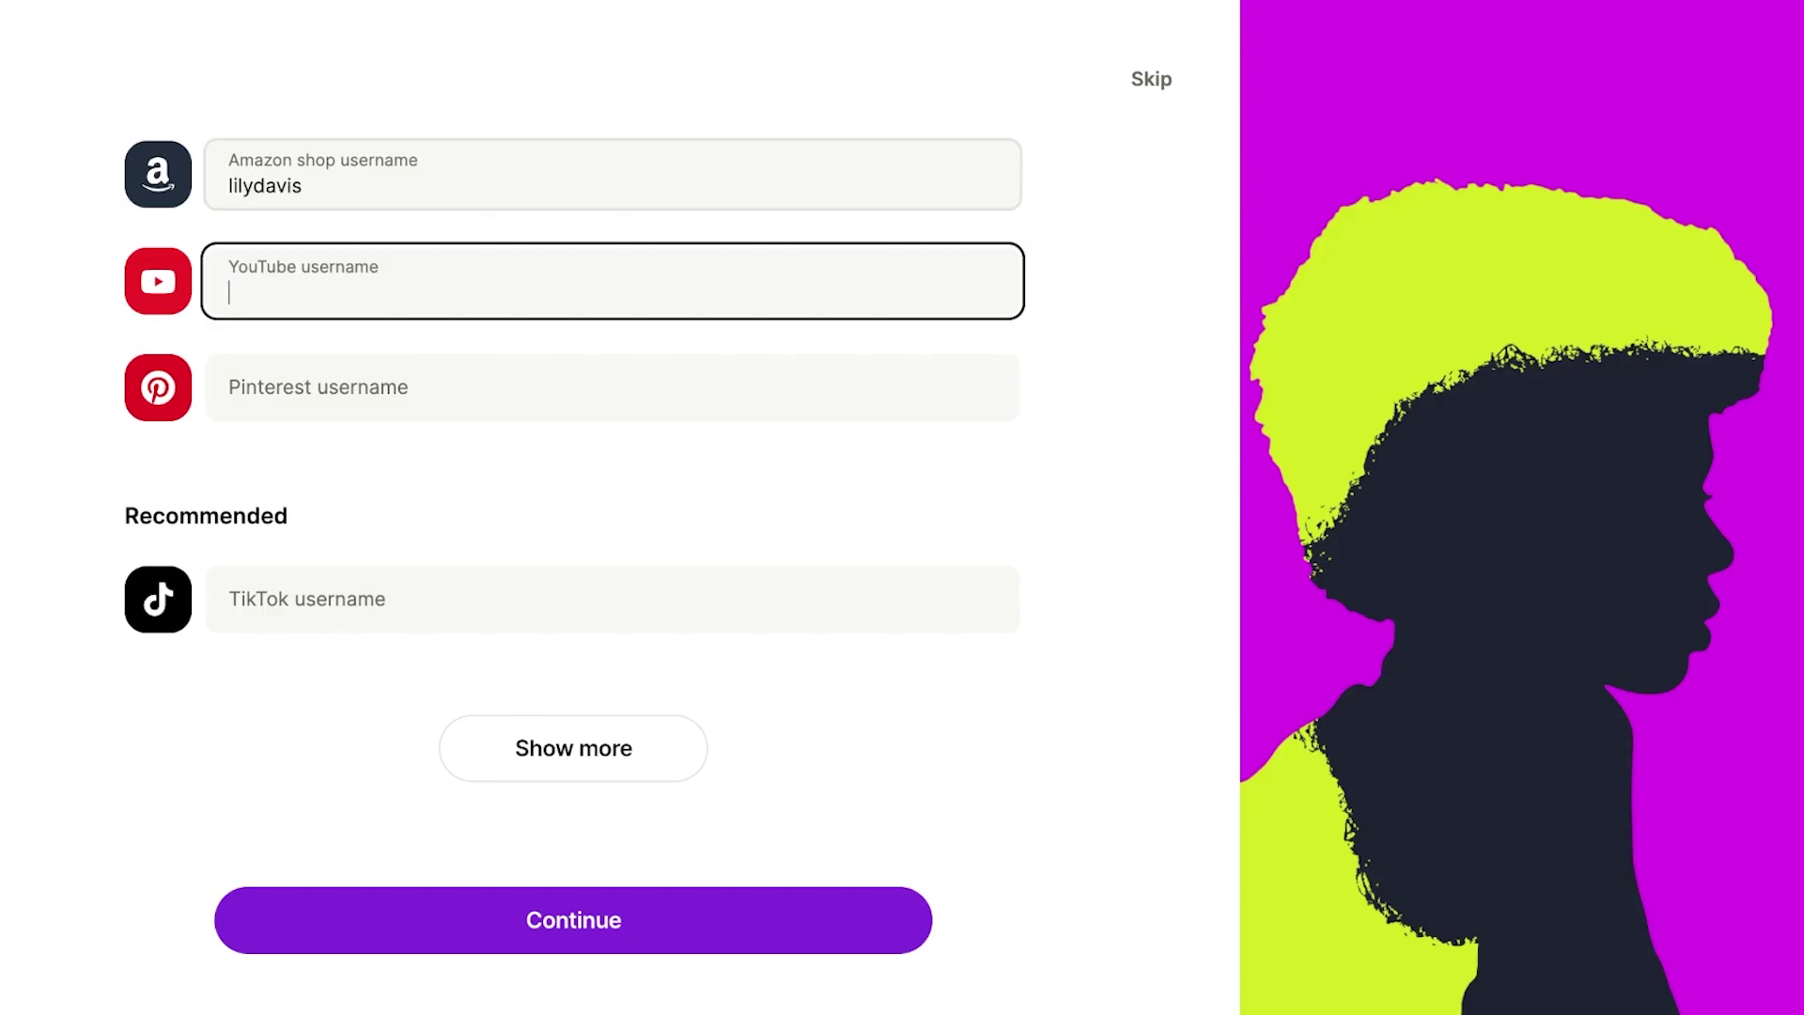
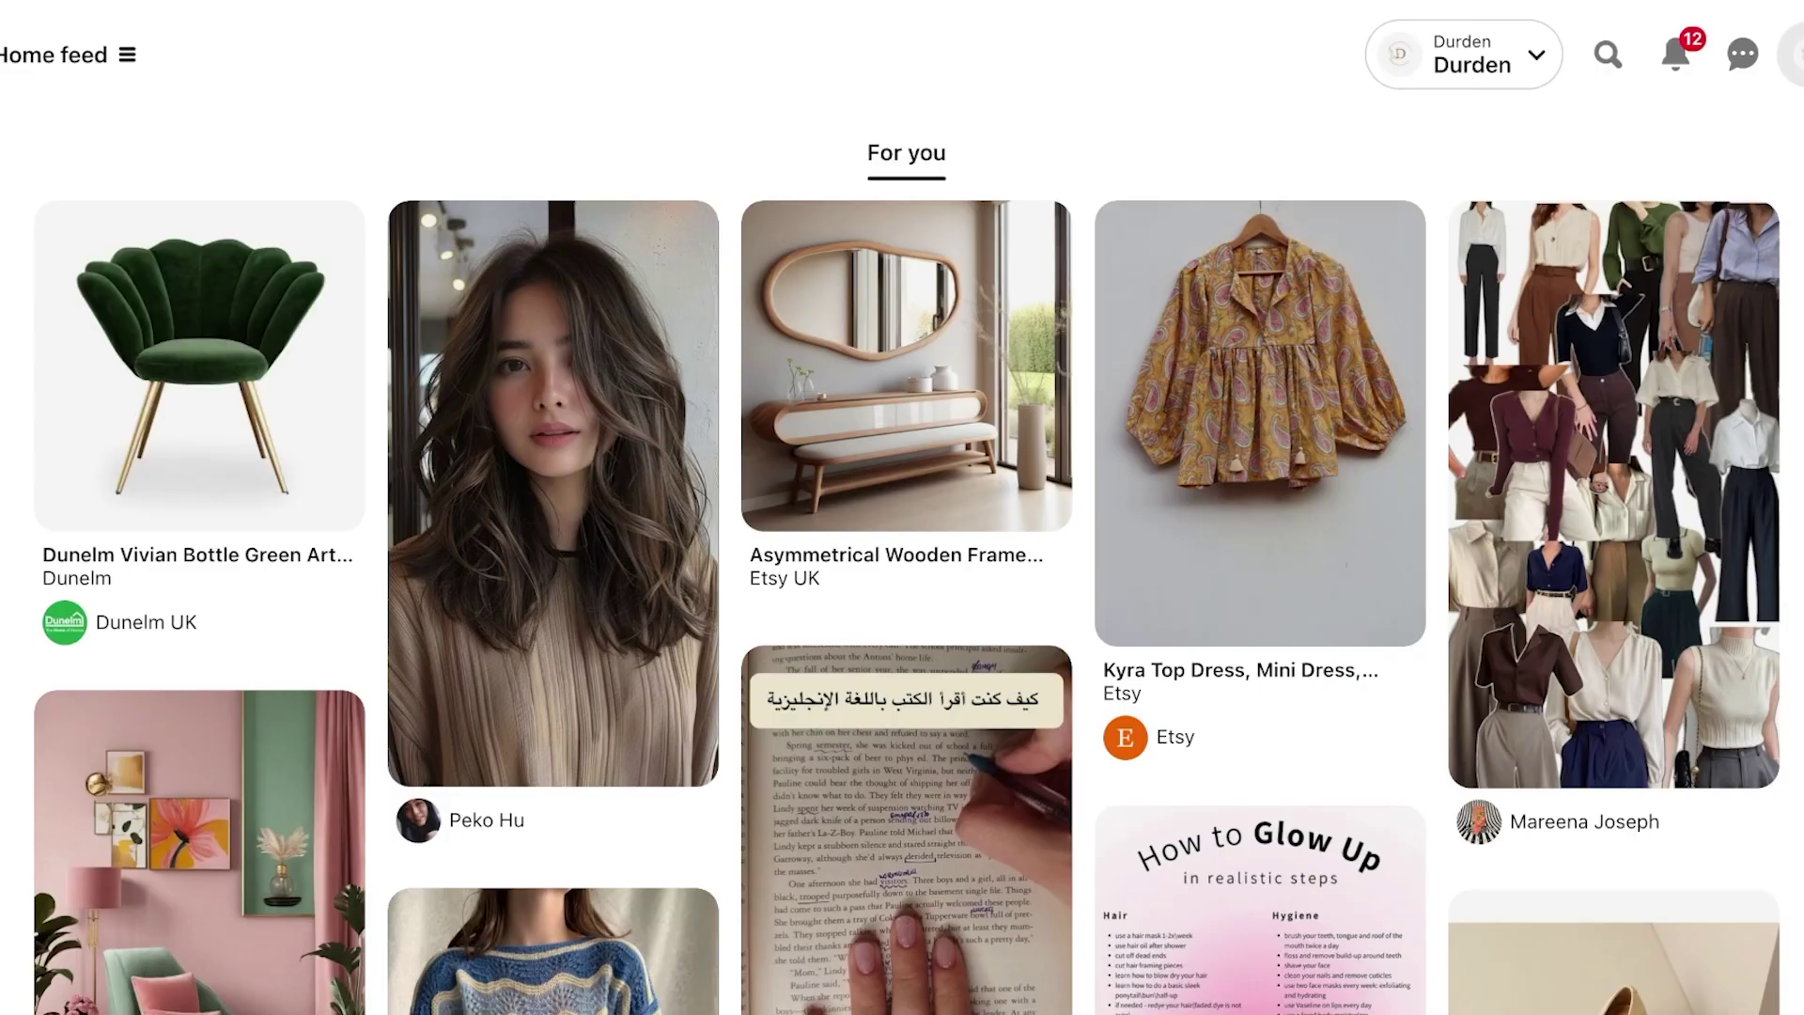
Open the Pinterest profile and select its username for copying.
left_click(1796, 54)
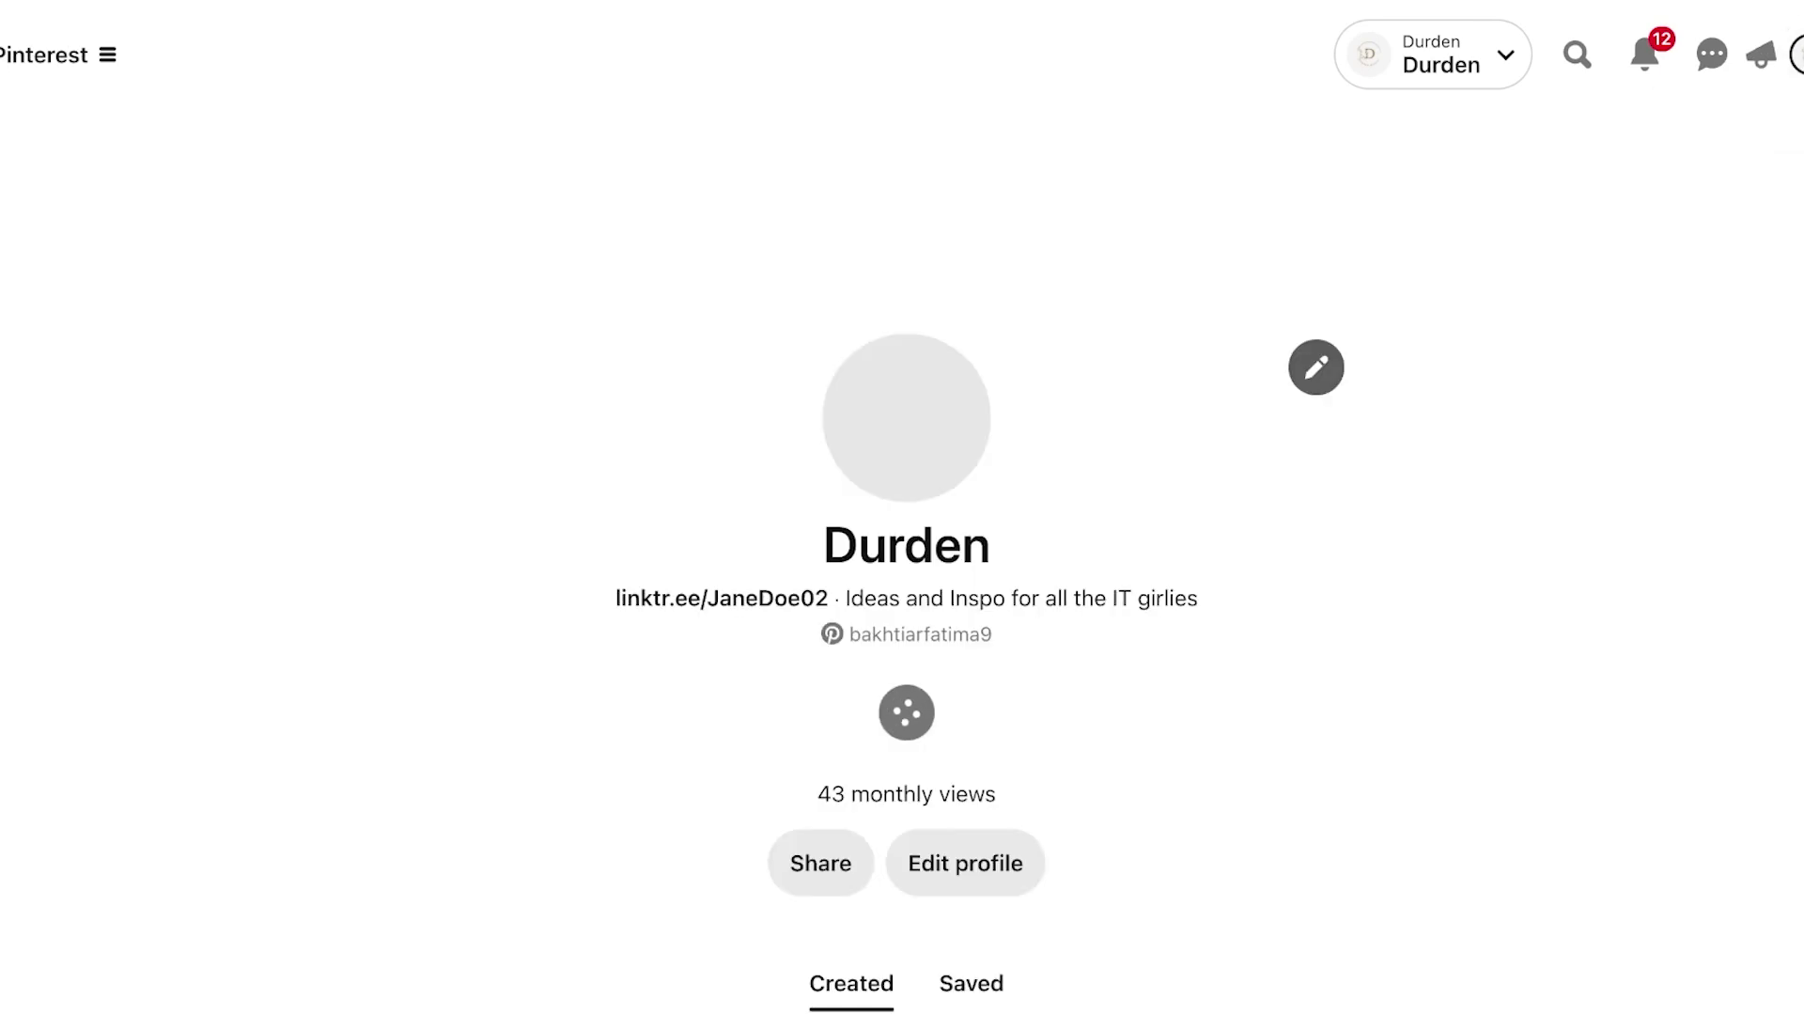
double_click(906, 544)
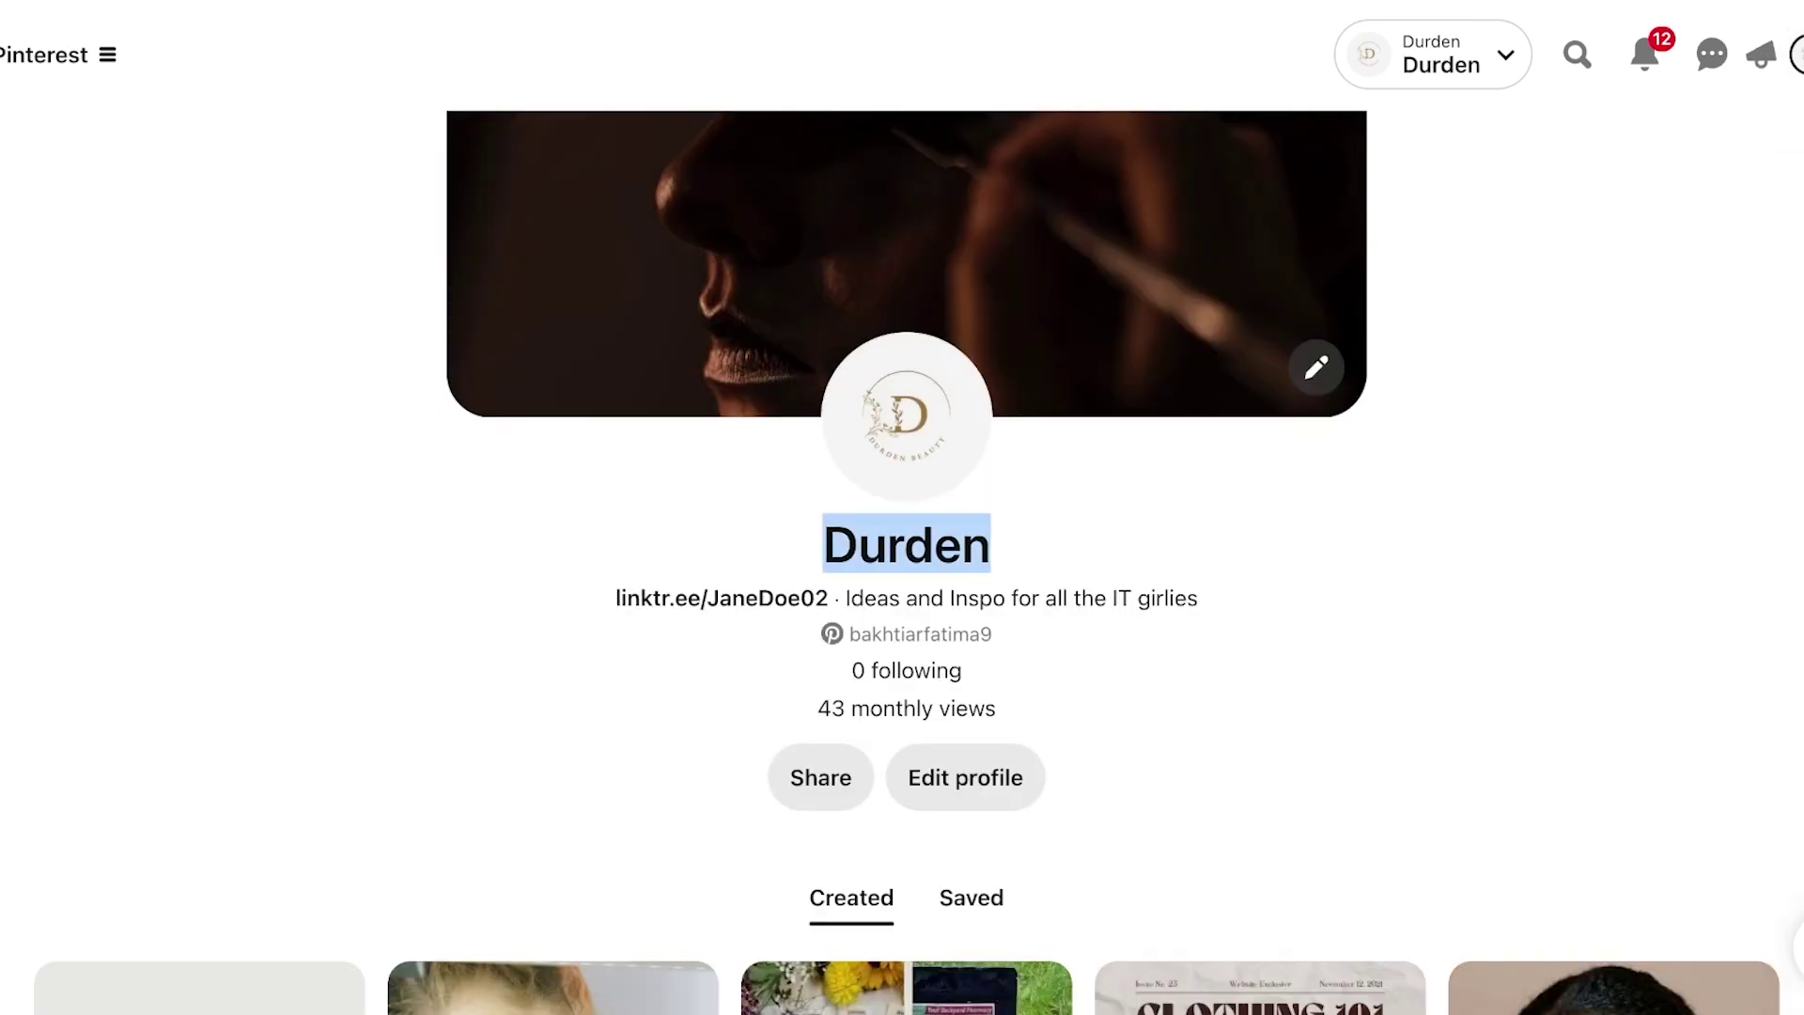
double_click(921, 635)
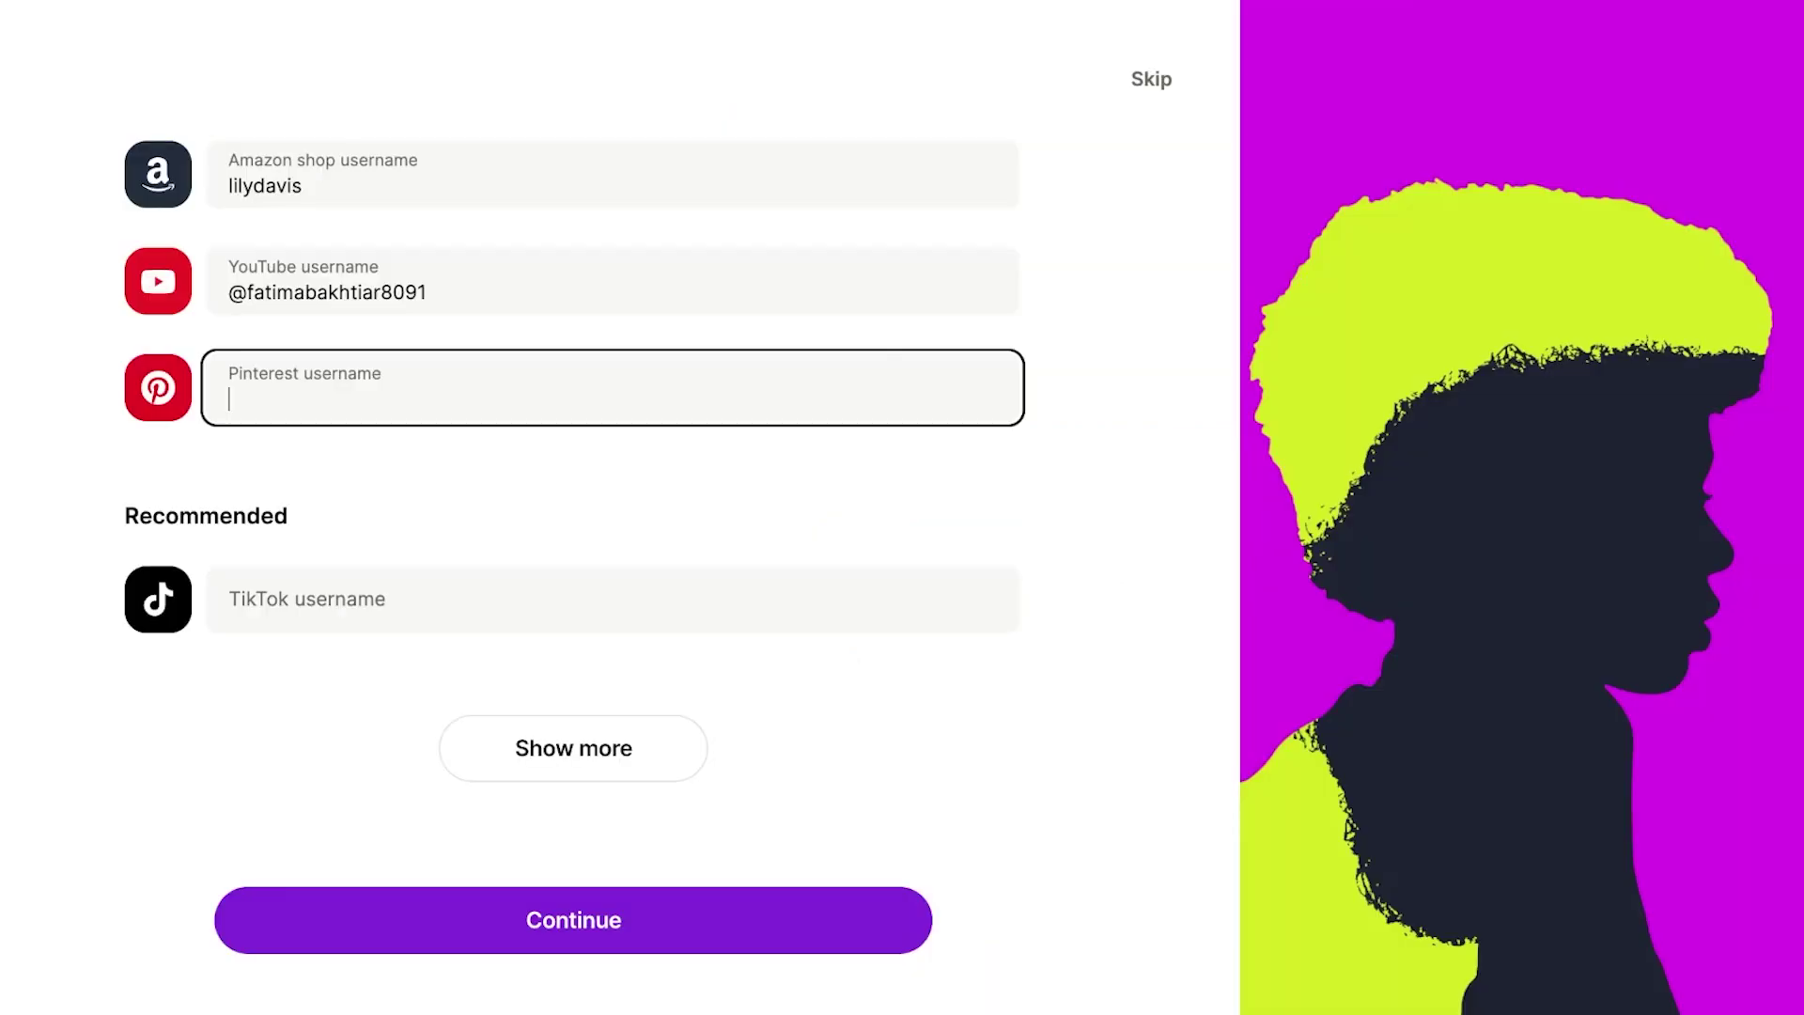
Paste the Pinterest username, then replace the profile title with the creator's name.
left_click(611, 599)
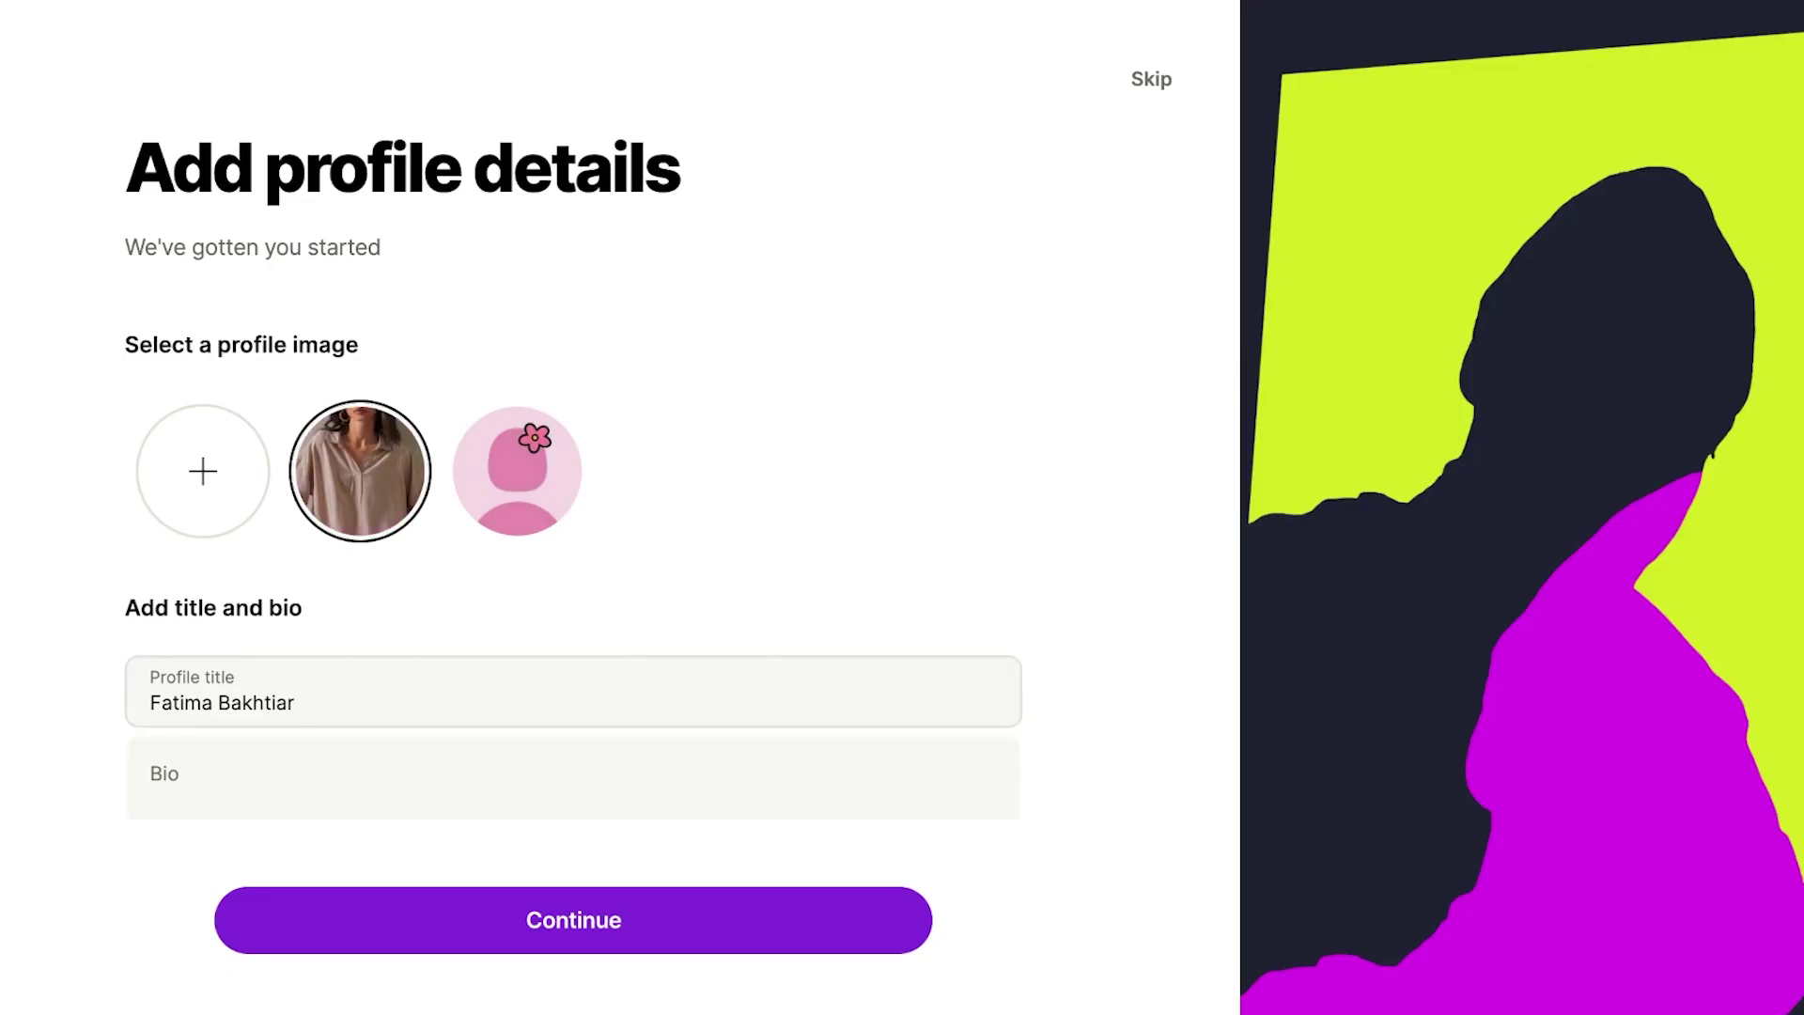
left_click(221, 703)
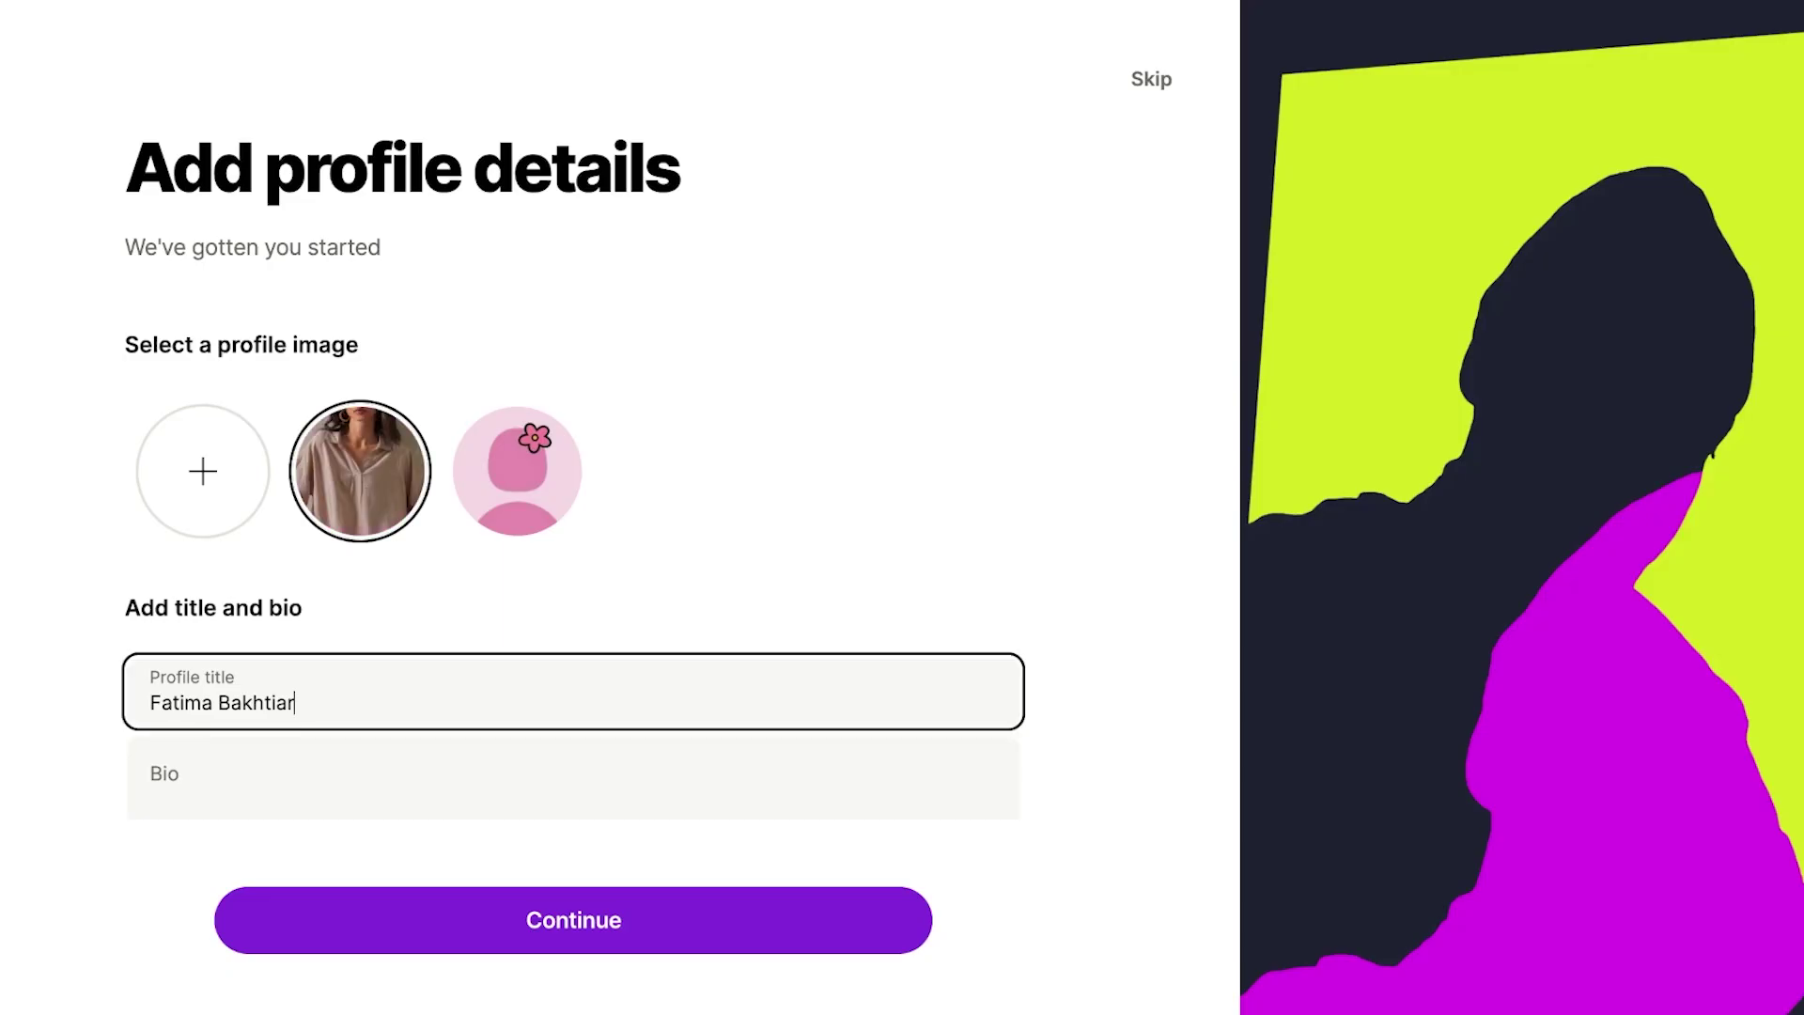
key("ctrl+a")
key("BackSpace")
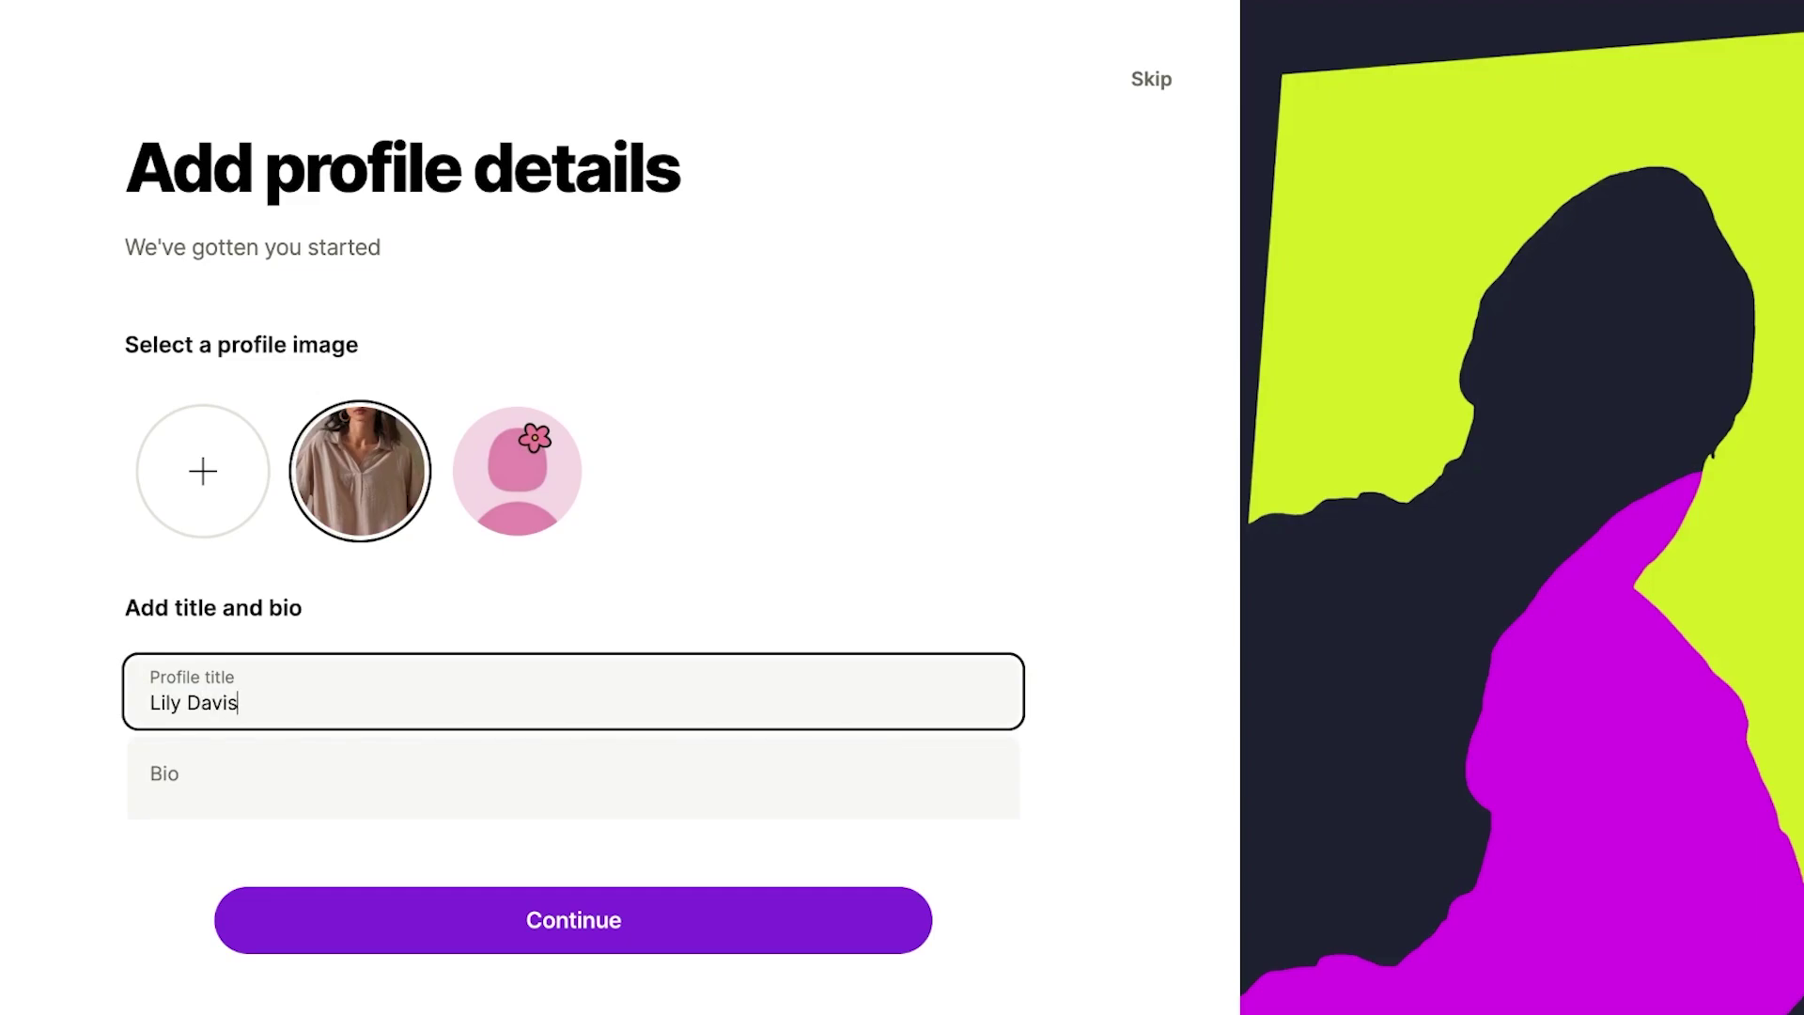
key("Tab")
Write the bio 'Hi Everyone! Visit the links below to connect with me…' and continue.
type("Hi Everyone")
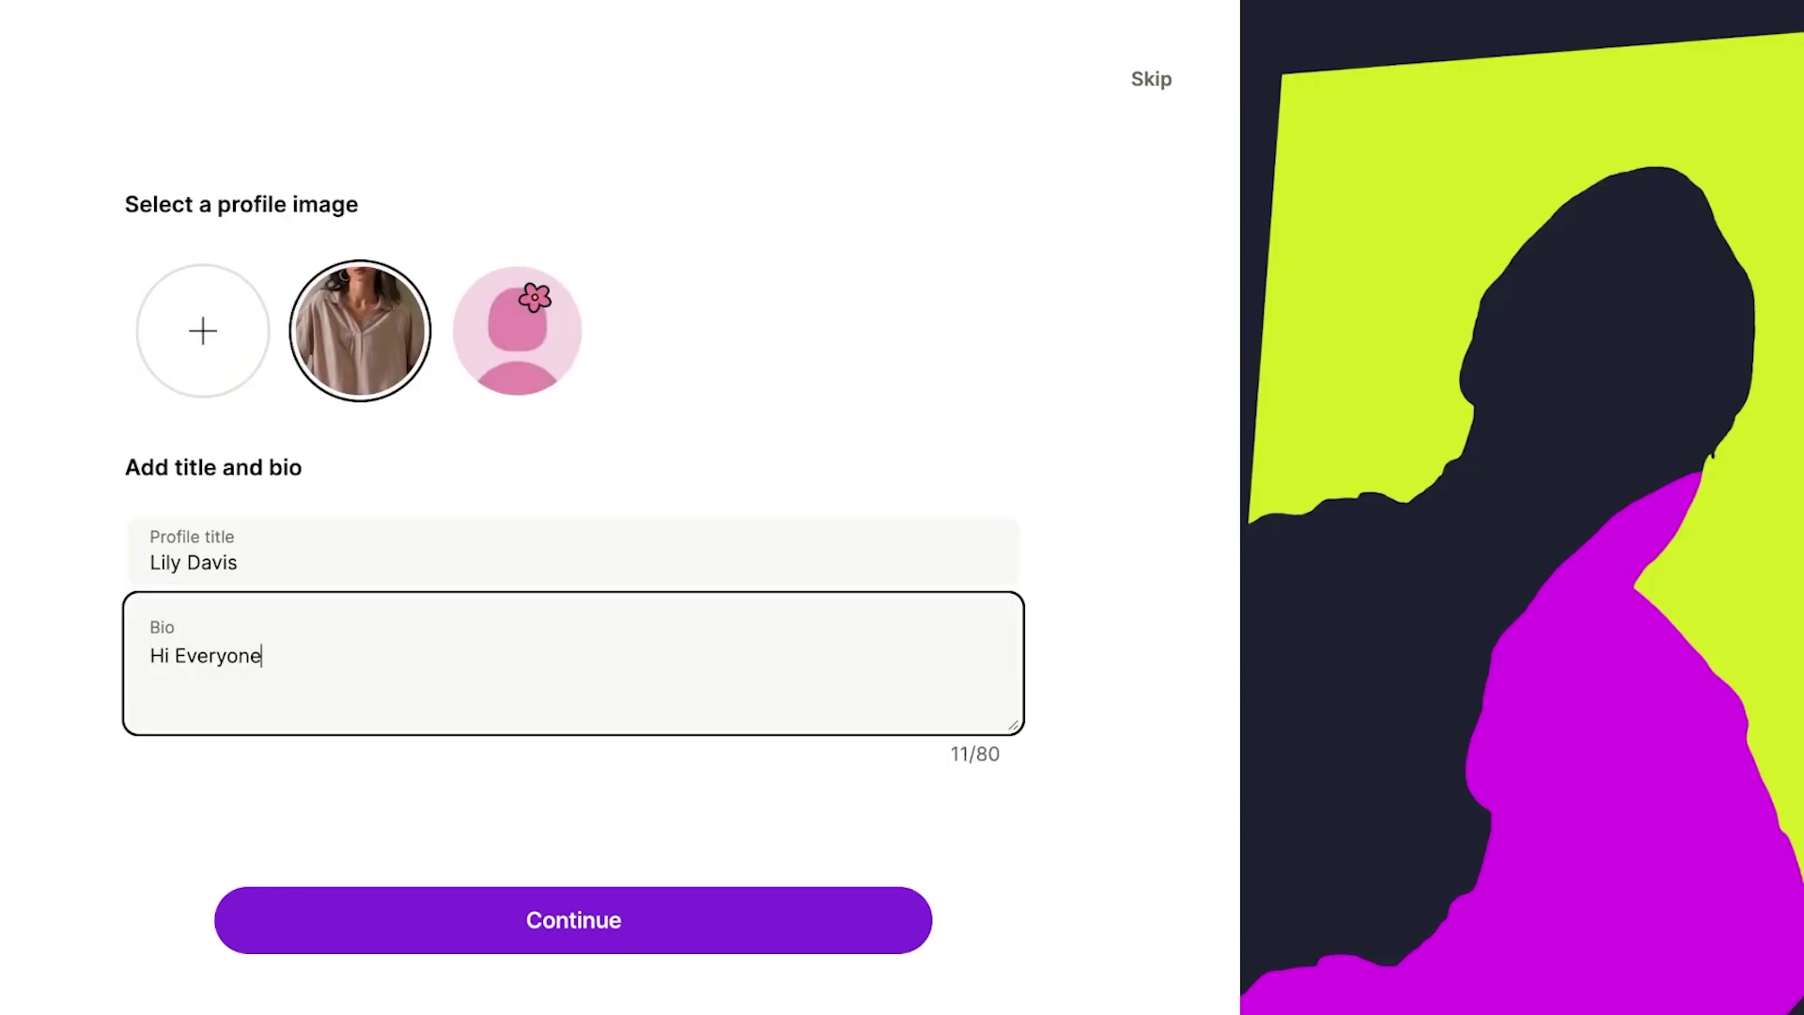
type("! Visit the links below o")
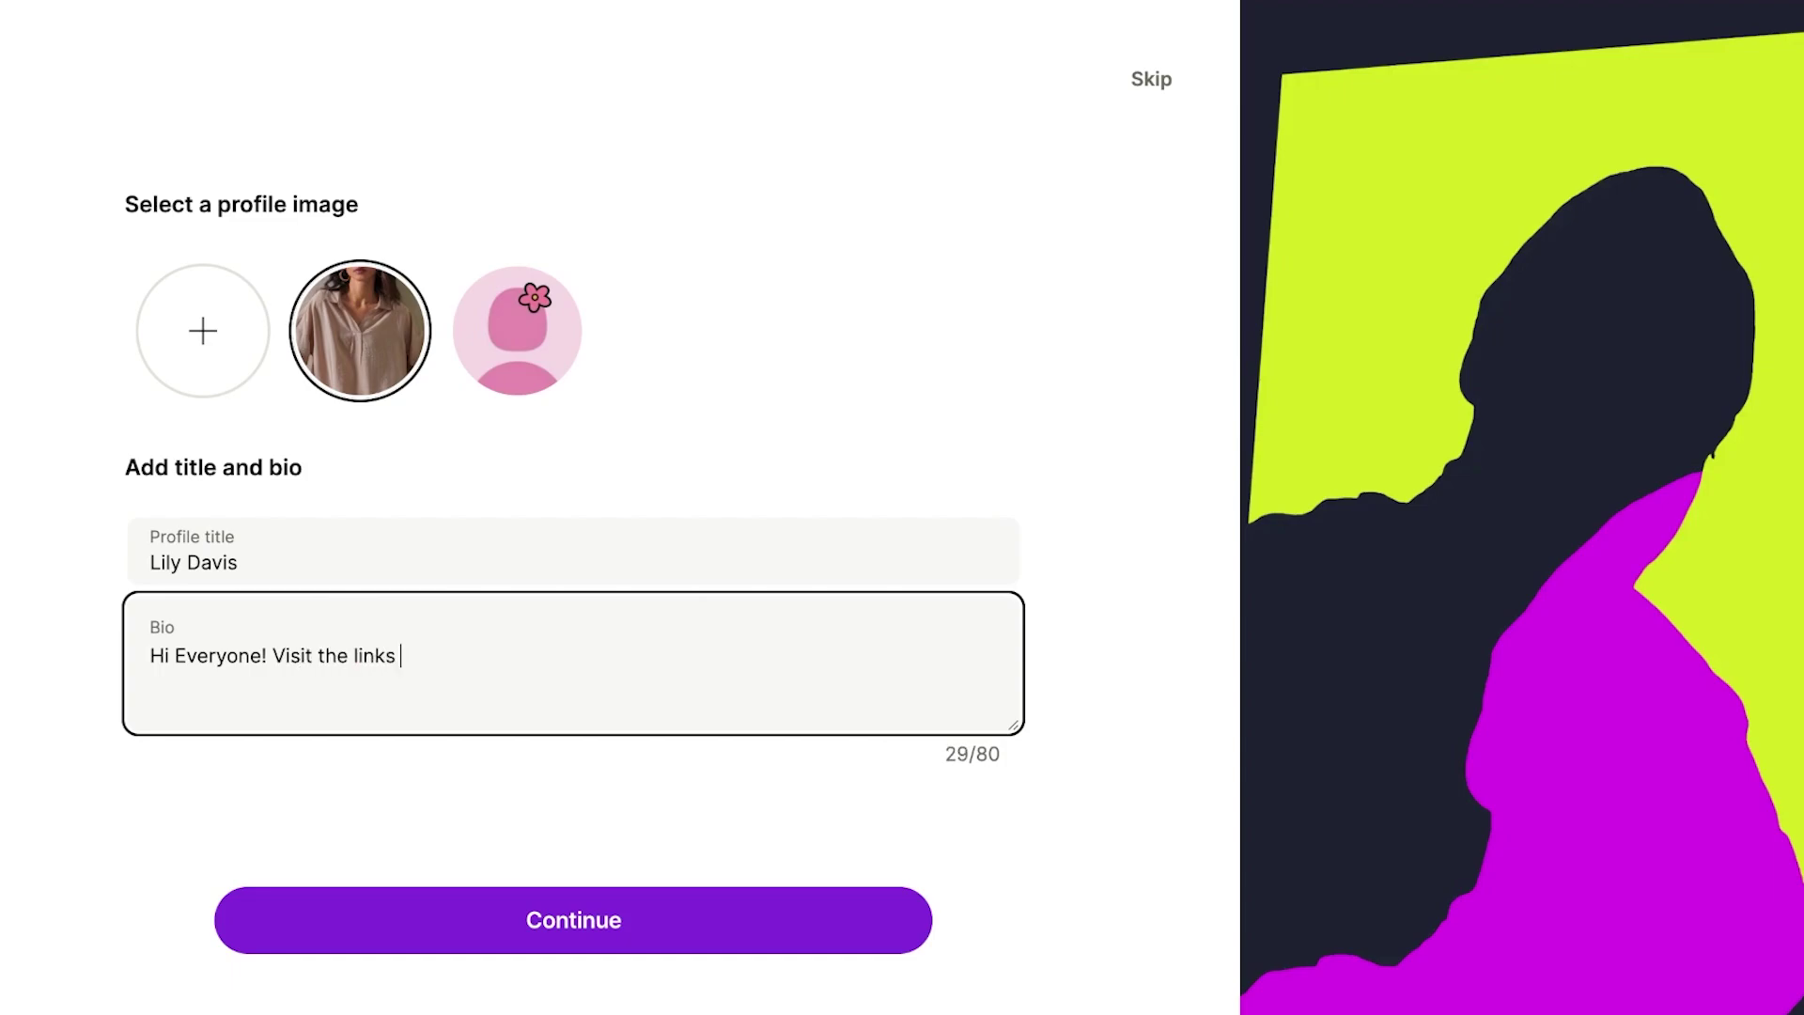
key("BackSpace")
type("to connect with me and ")
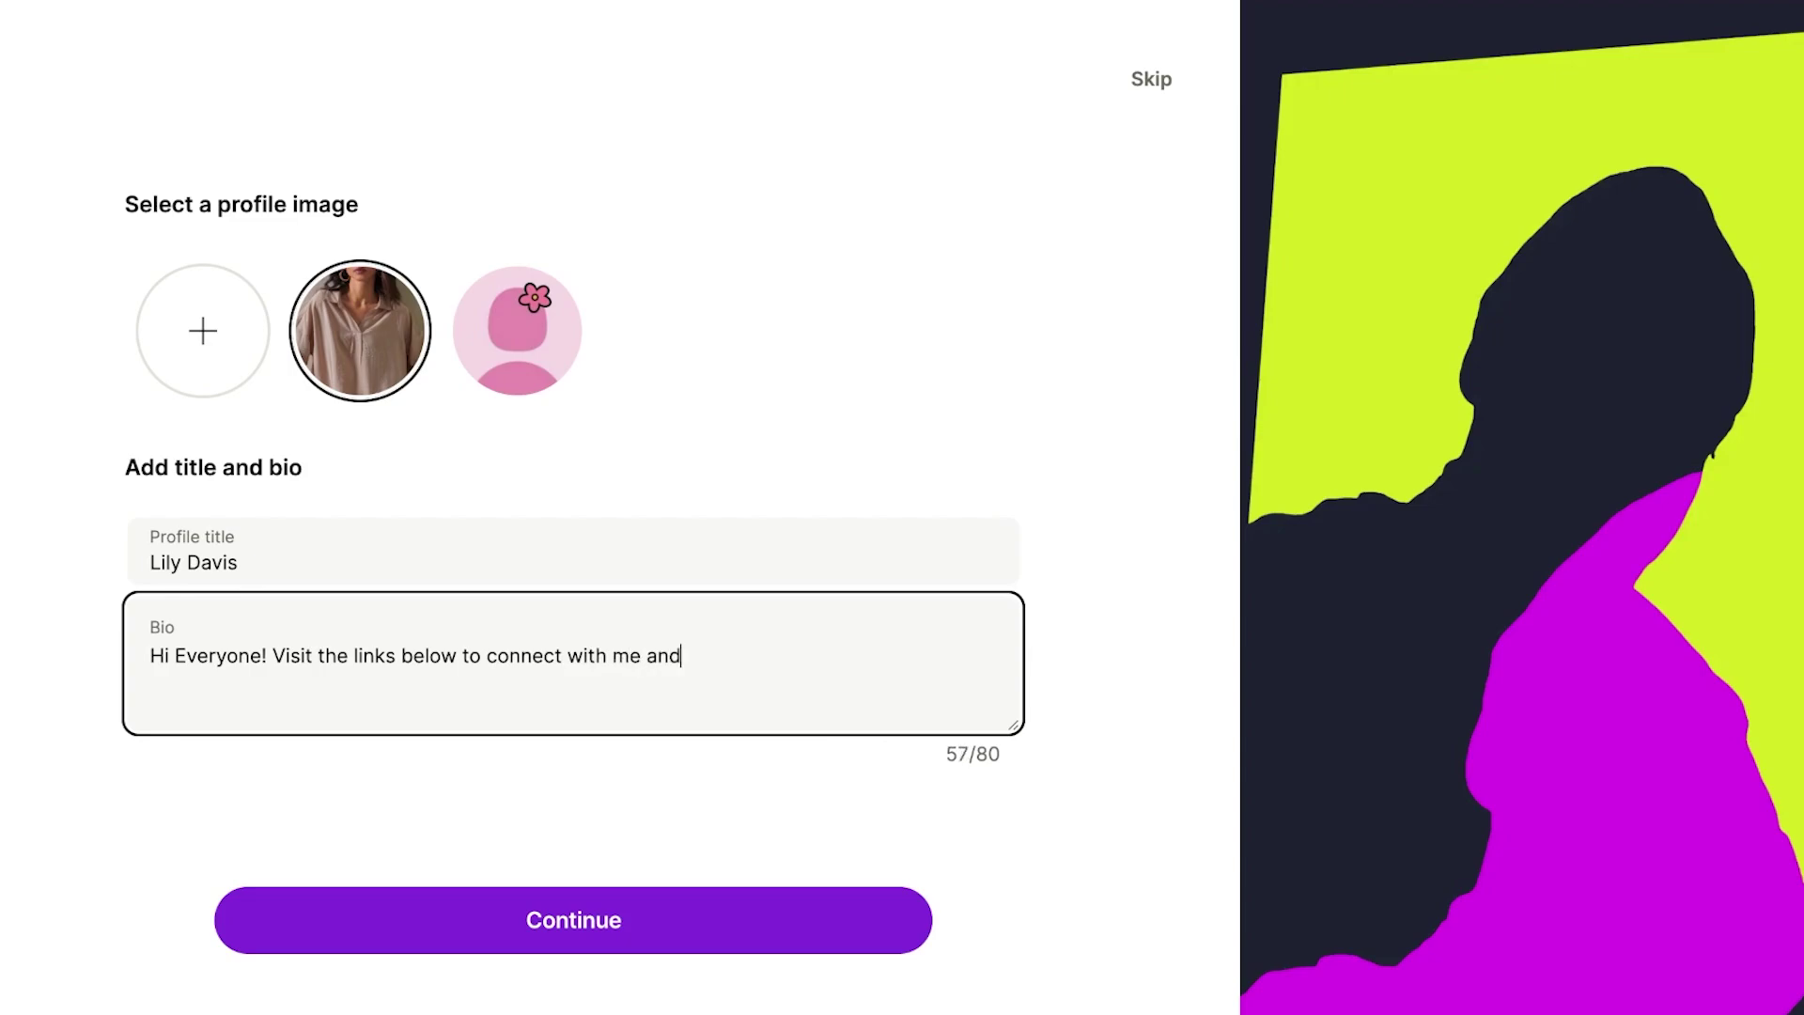
type("see my reconmendations")
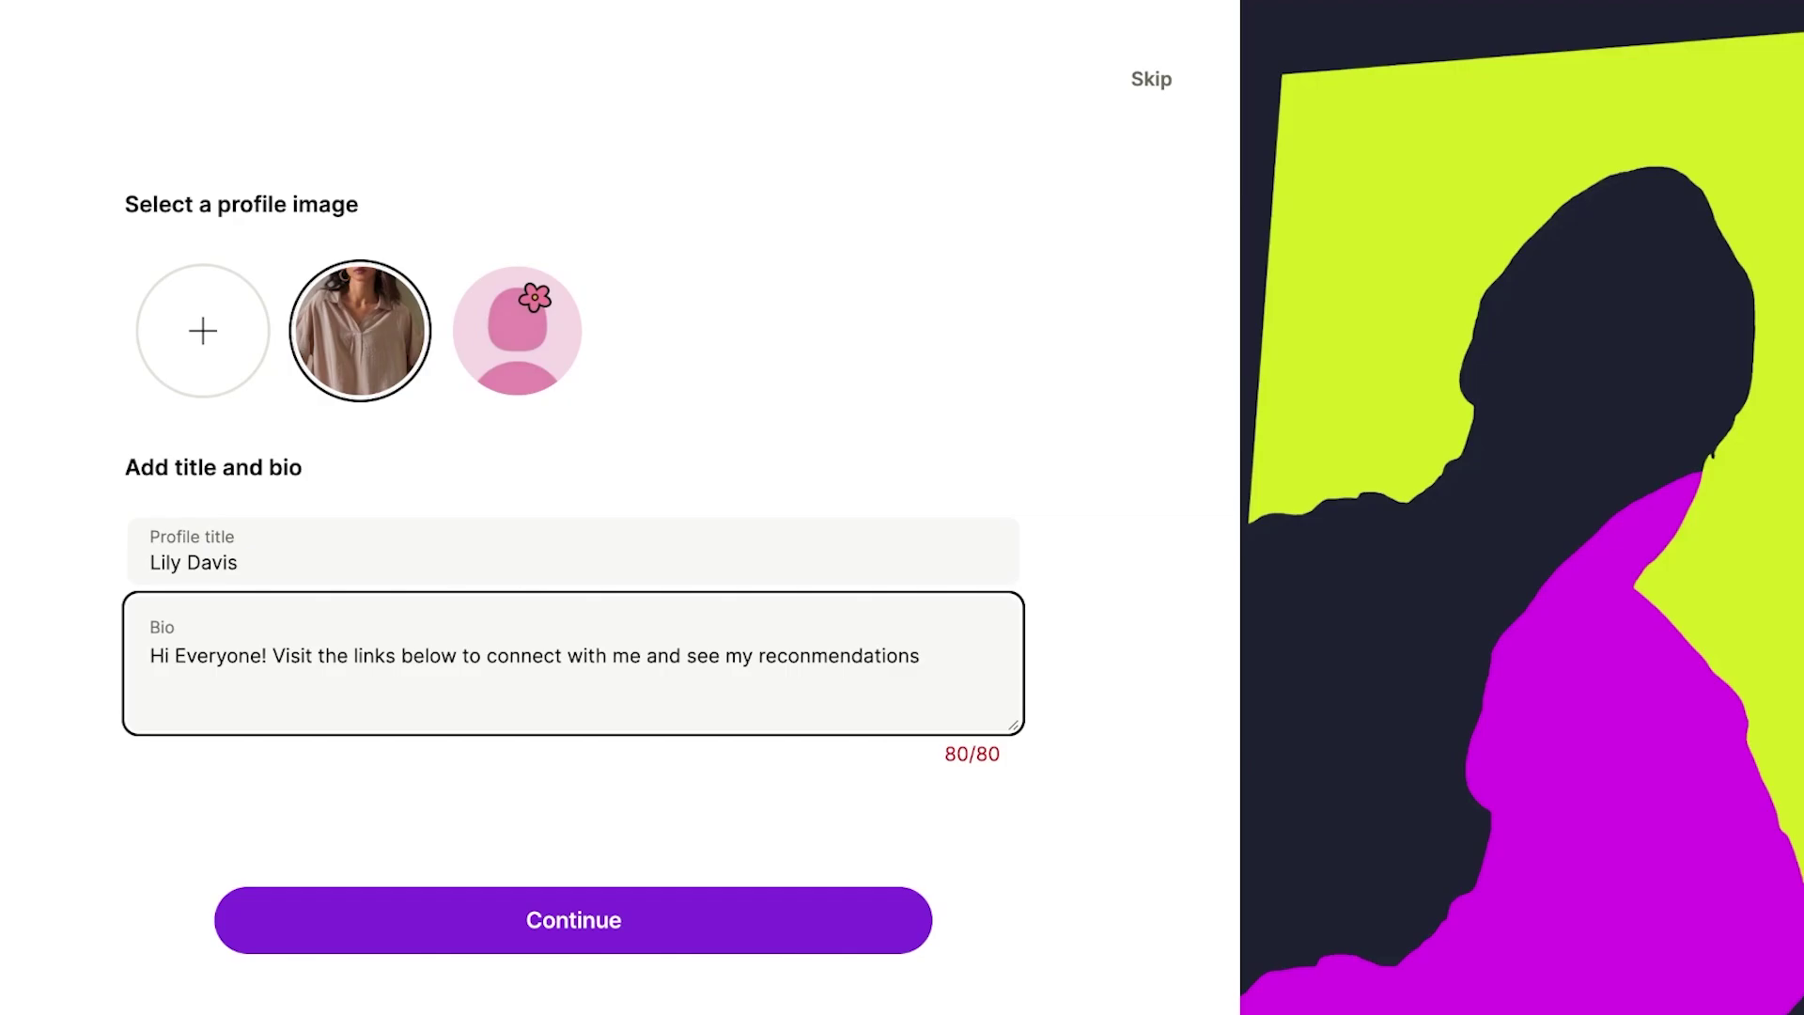
key("BackSpace")
type("s")
key("Tab")
key("Return")
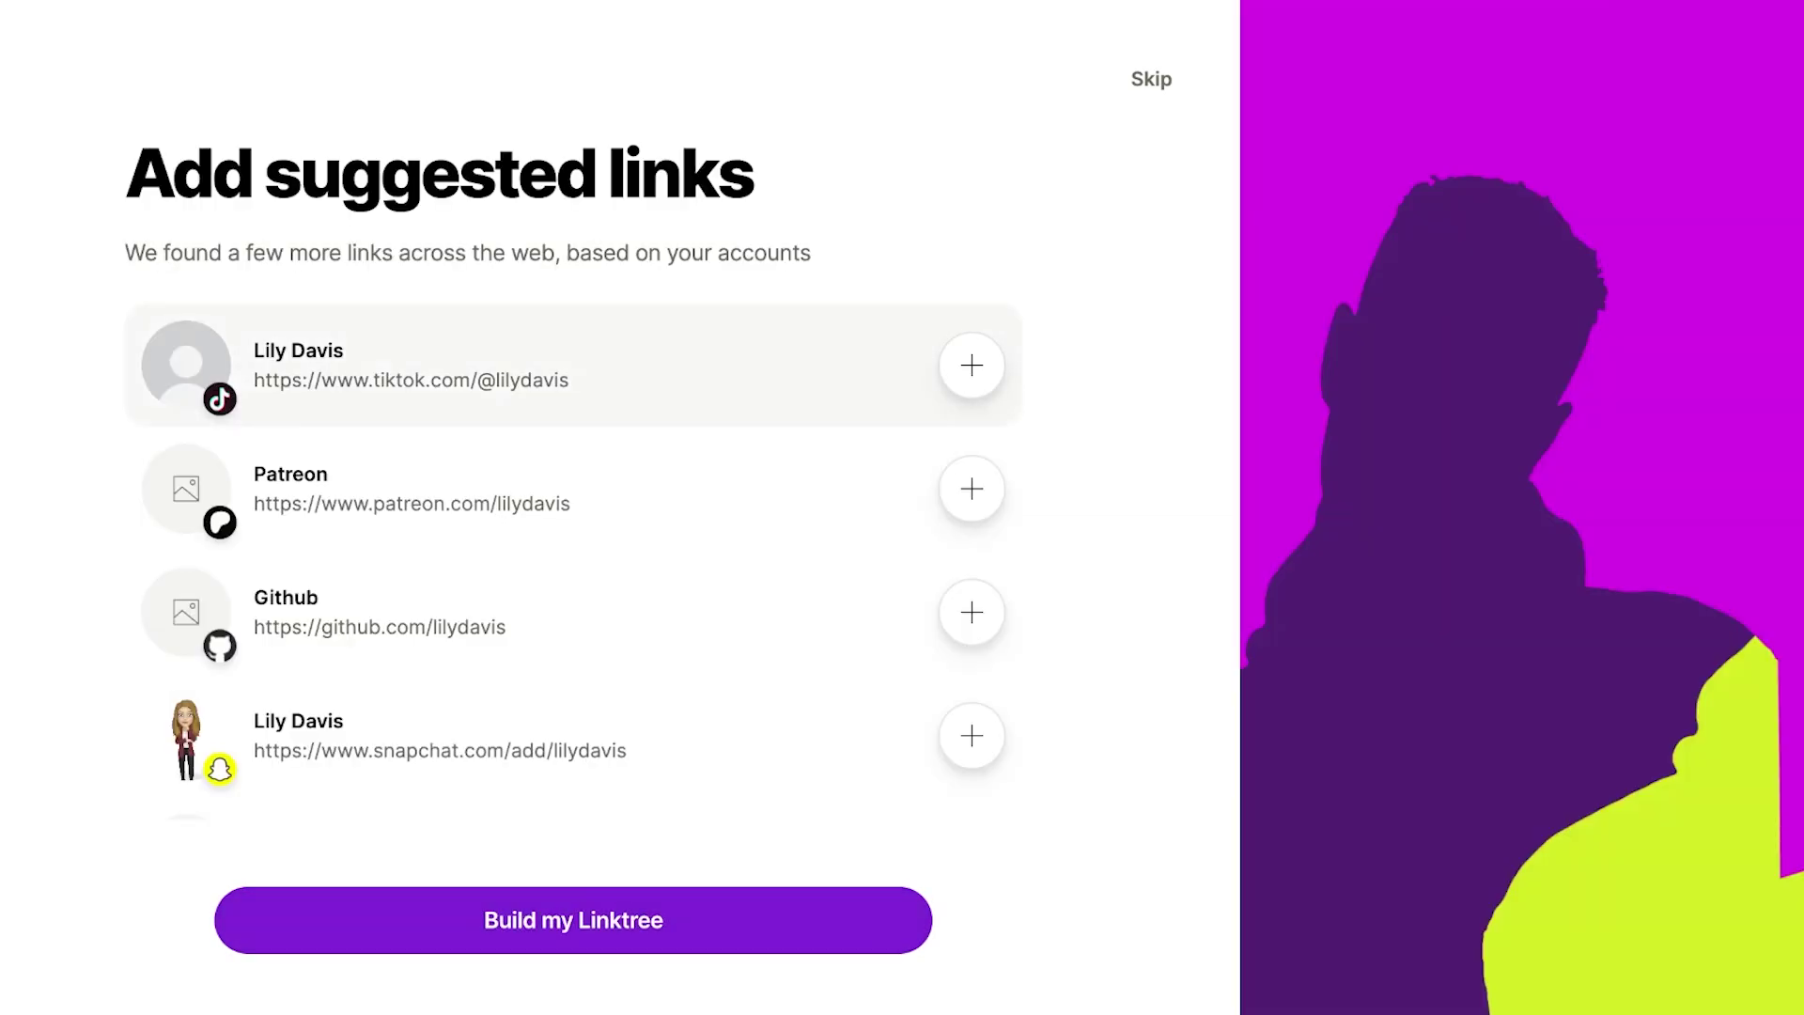
Scroll through the suggested links and build the Linktree page.
scroll(573, 545, "down", 6)
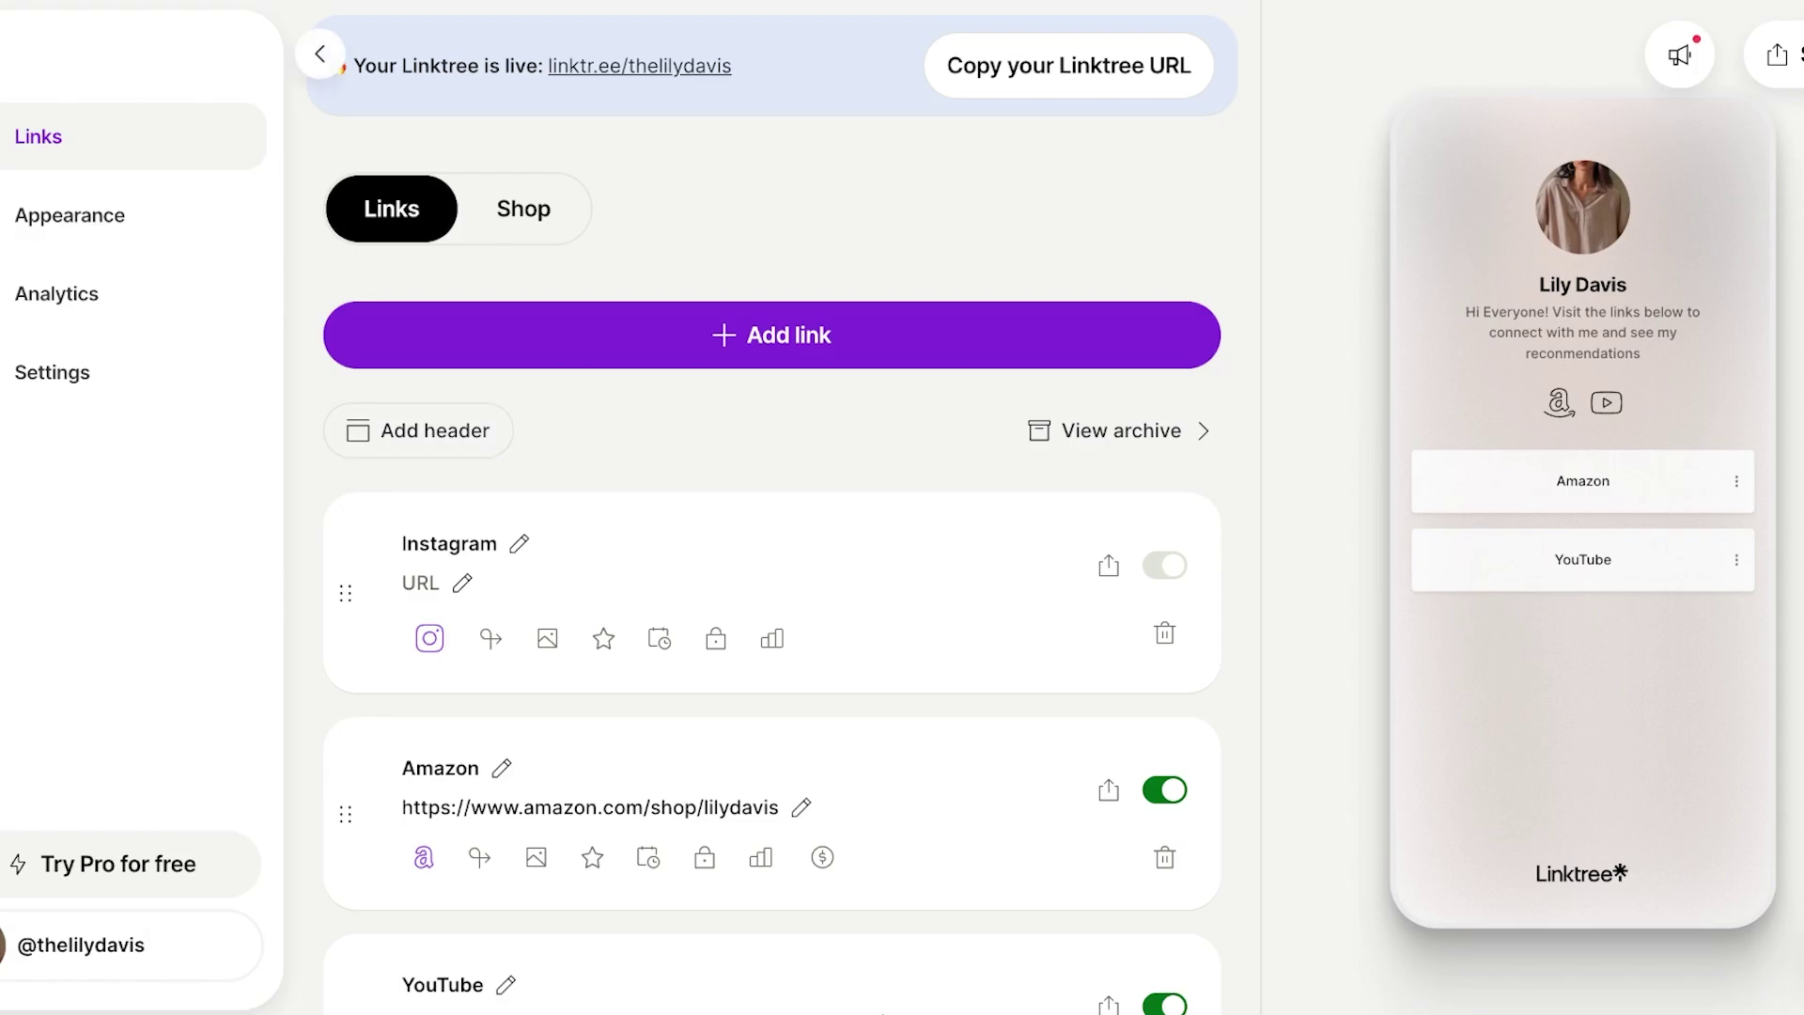
Browse the loaded link editor and begin entering the Instagram card's URL.
scroll(430, 639, "down", 1)
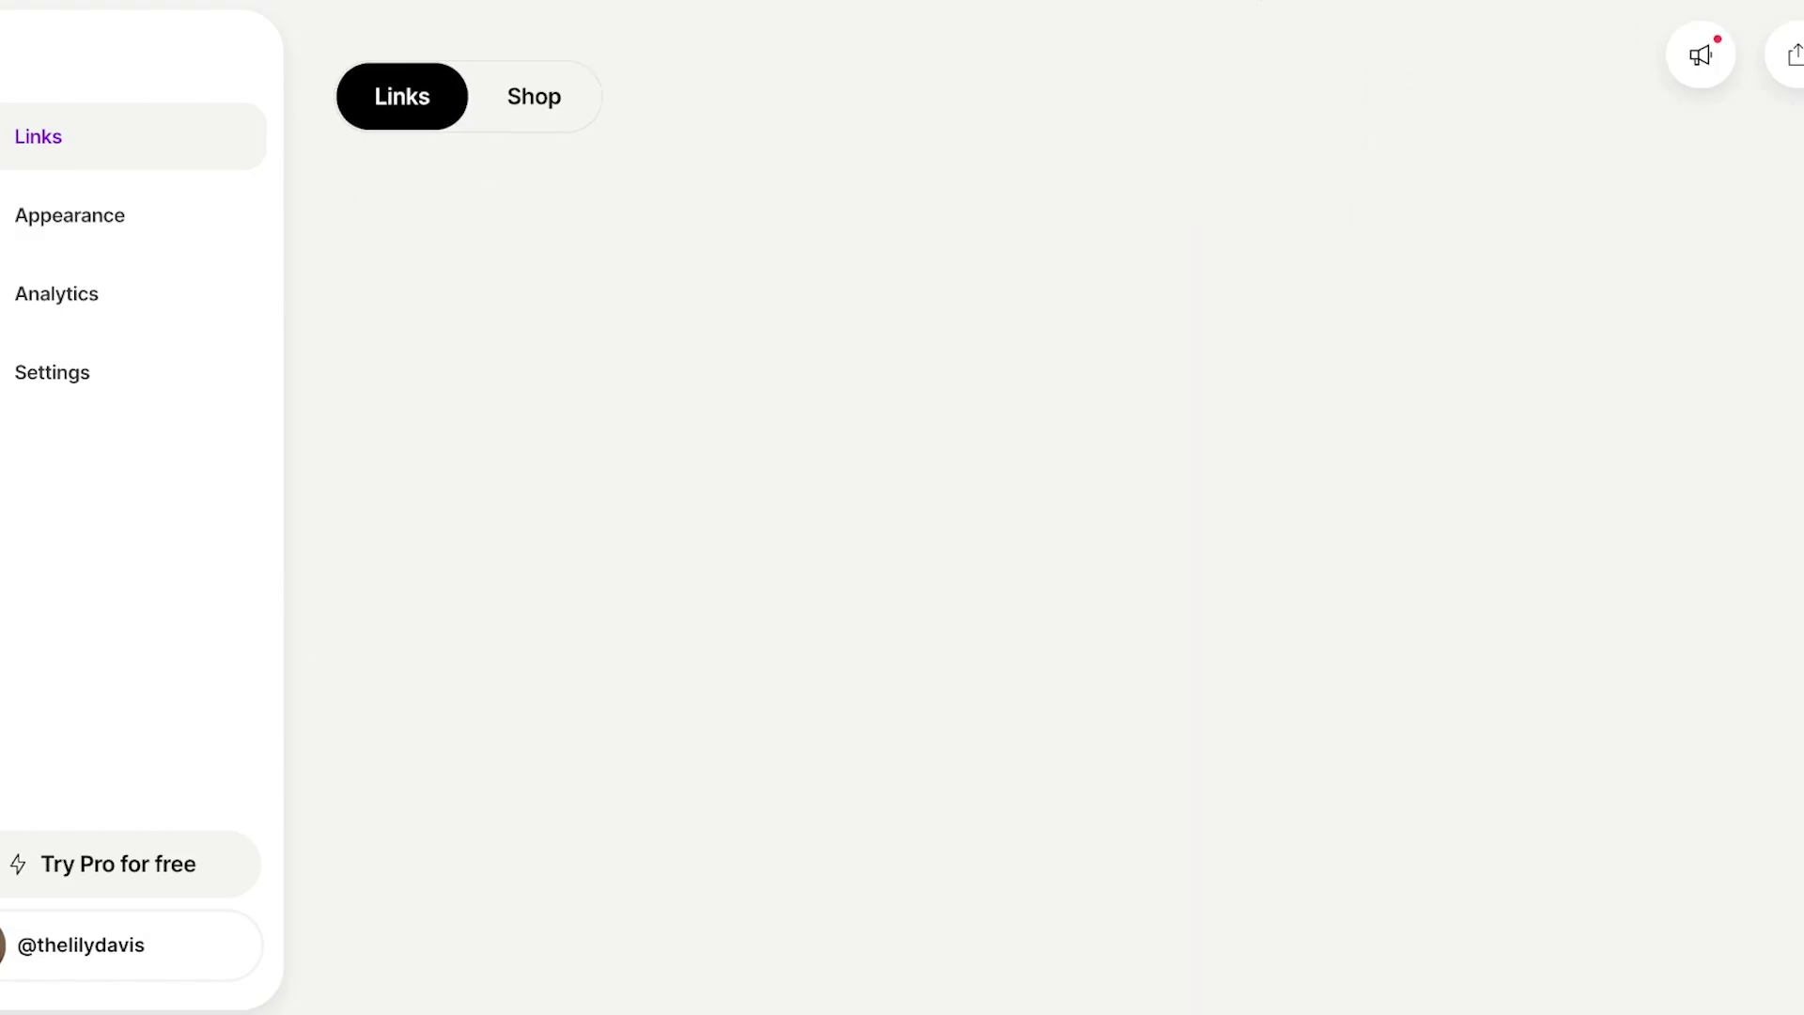
scroll(772, 508, "down", 5)
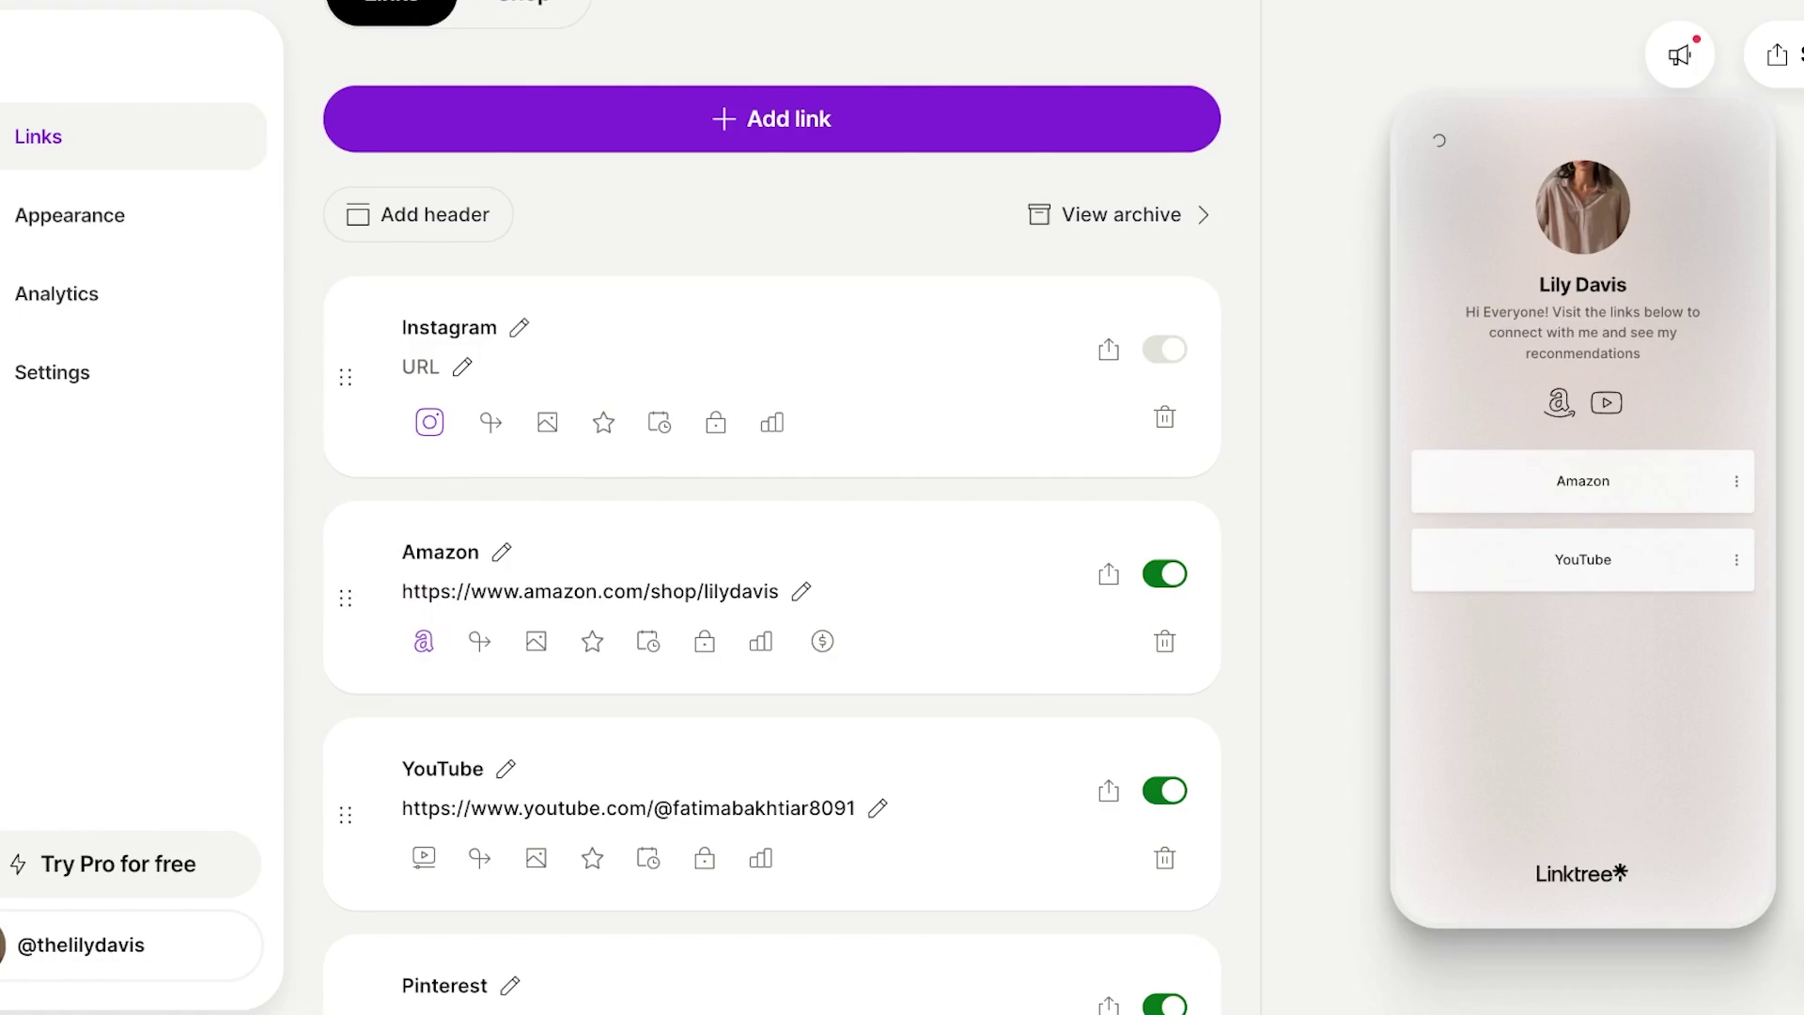
scroll(772, 508, "up", 3)
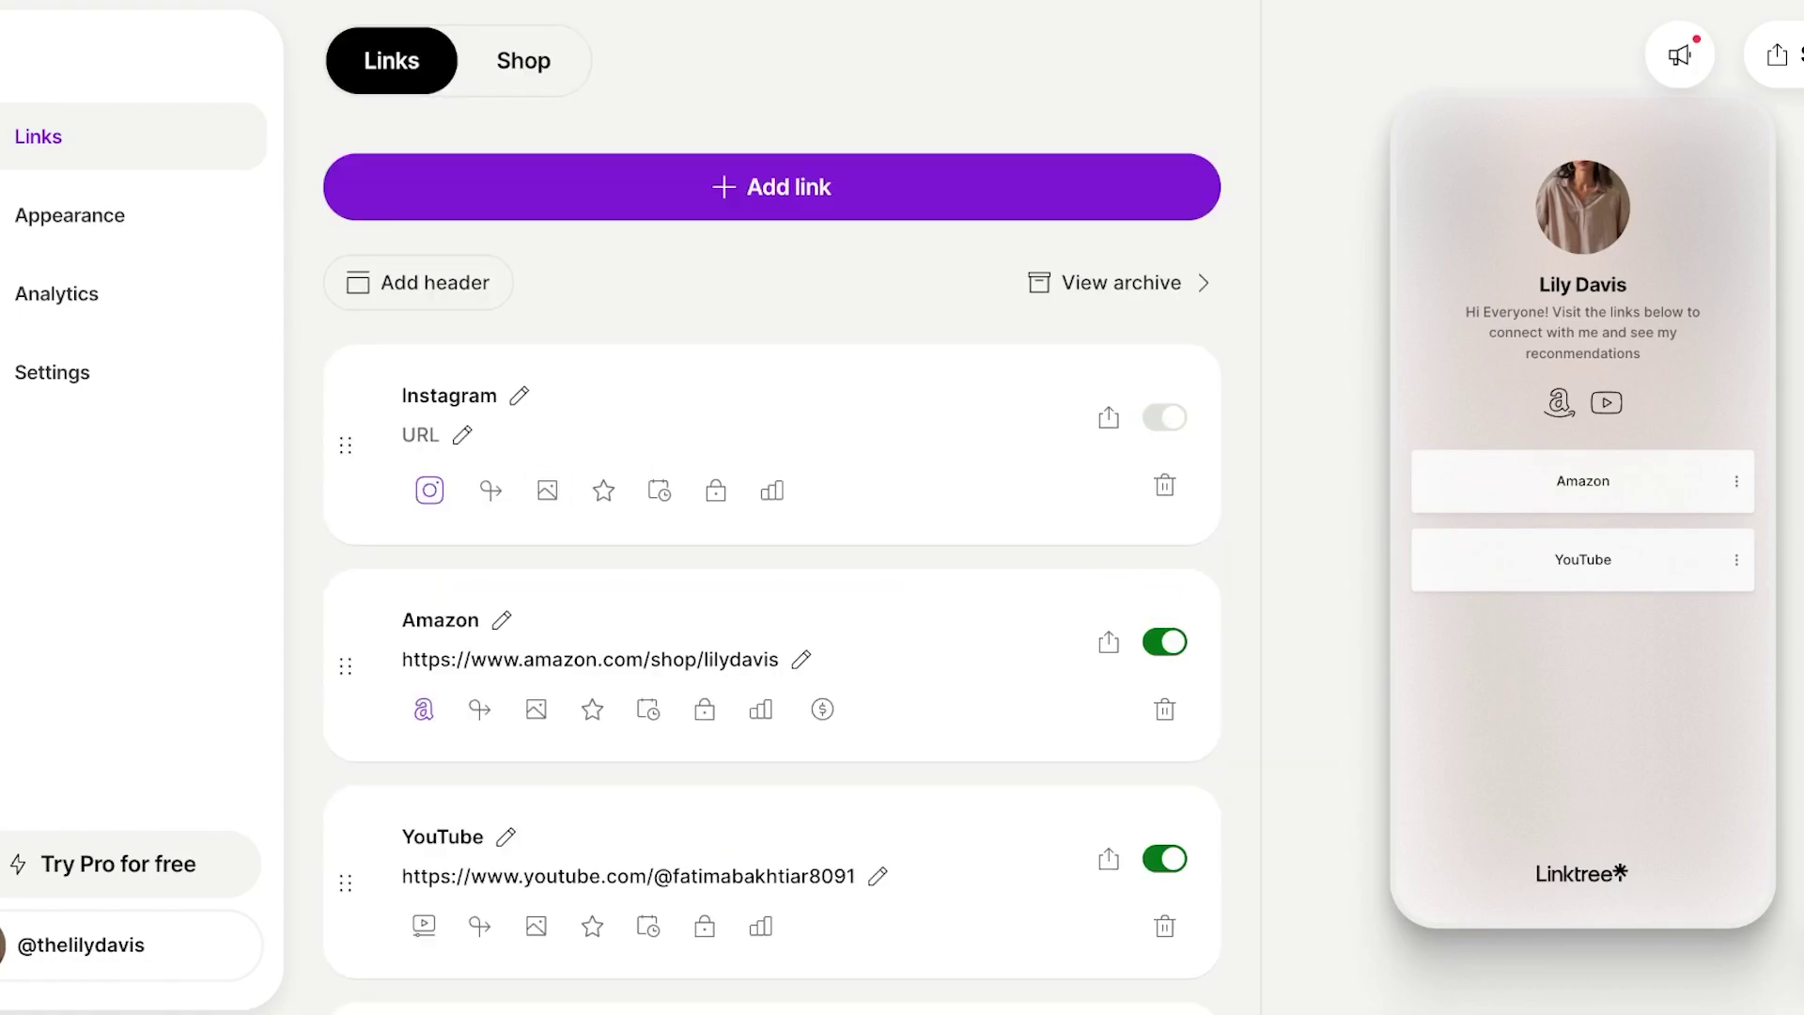
left_click(420, 435)
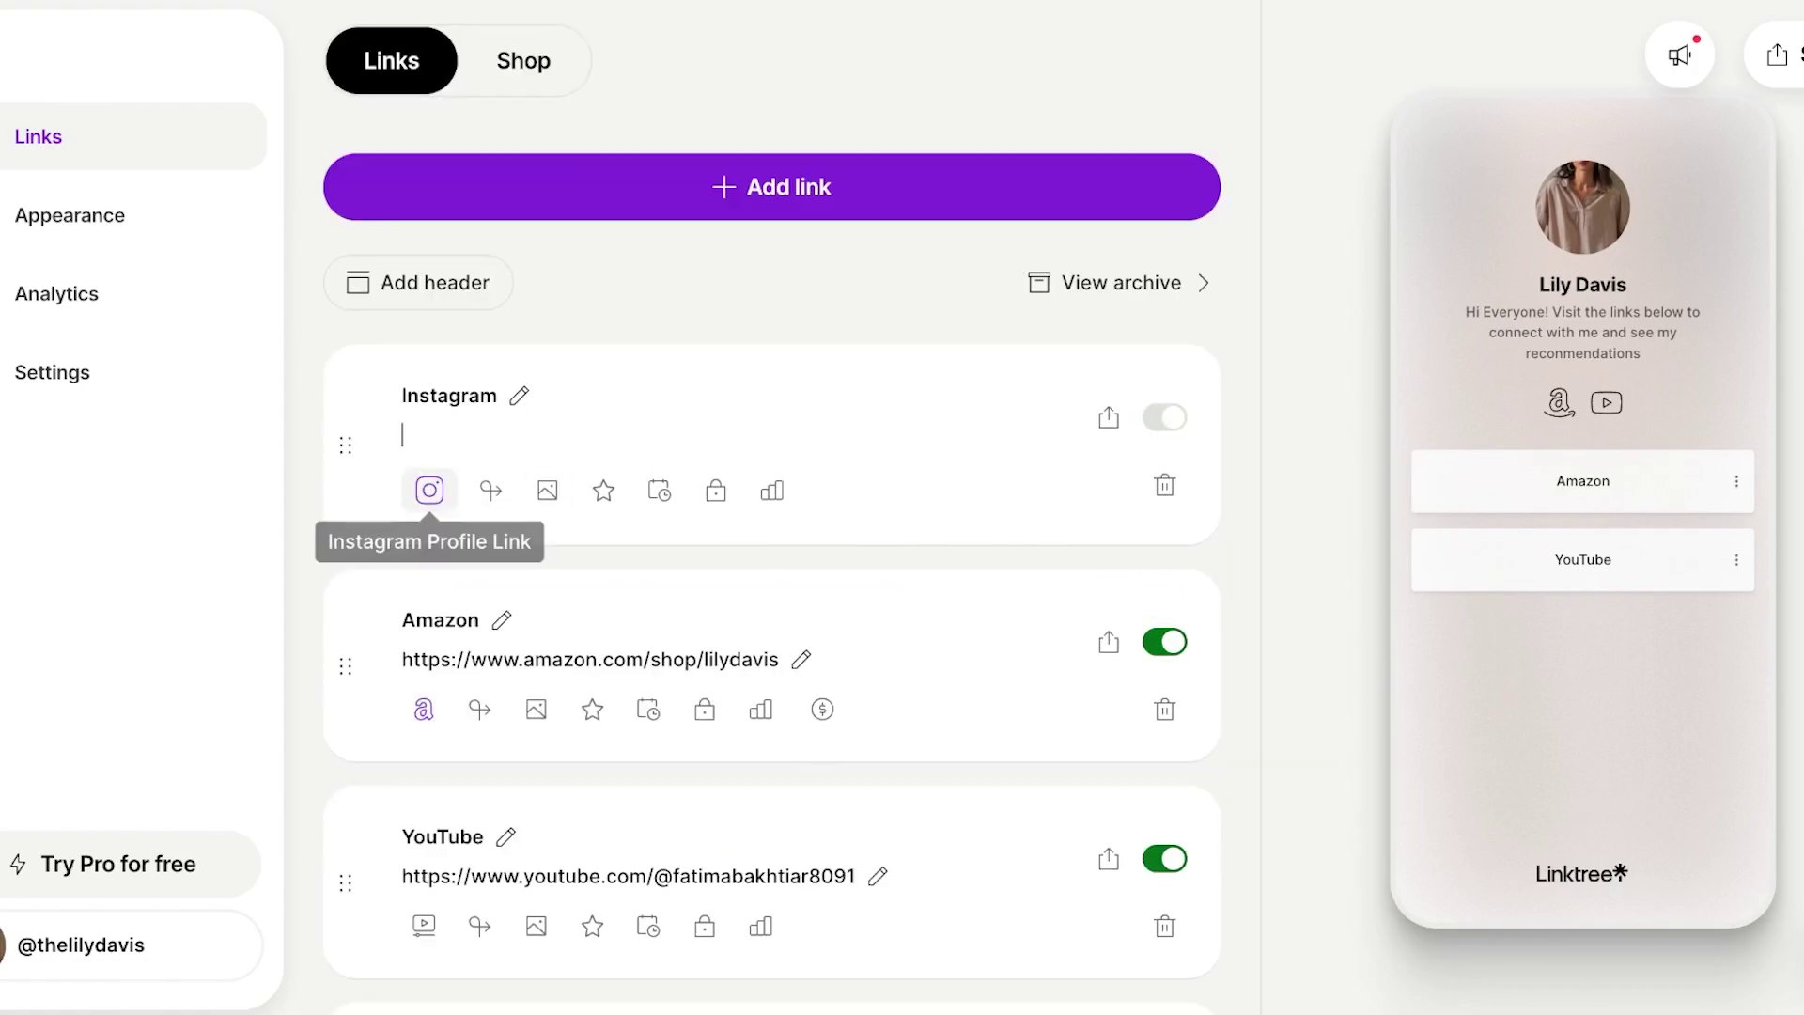
left_click(430, 489)
scroll(773, 507, "down", 5)
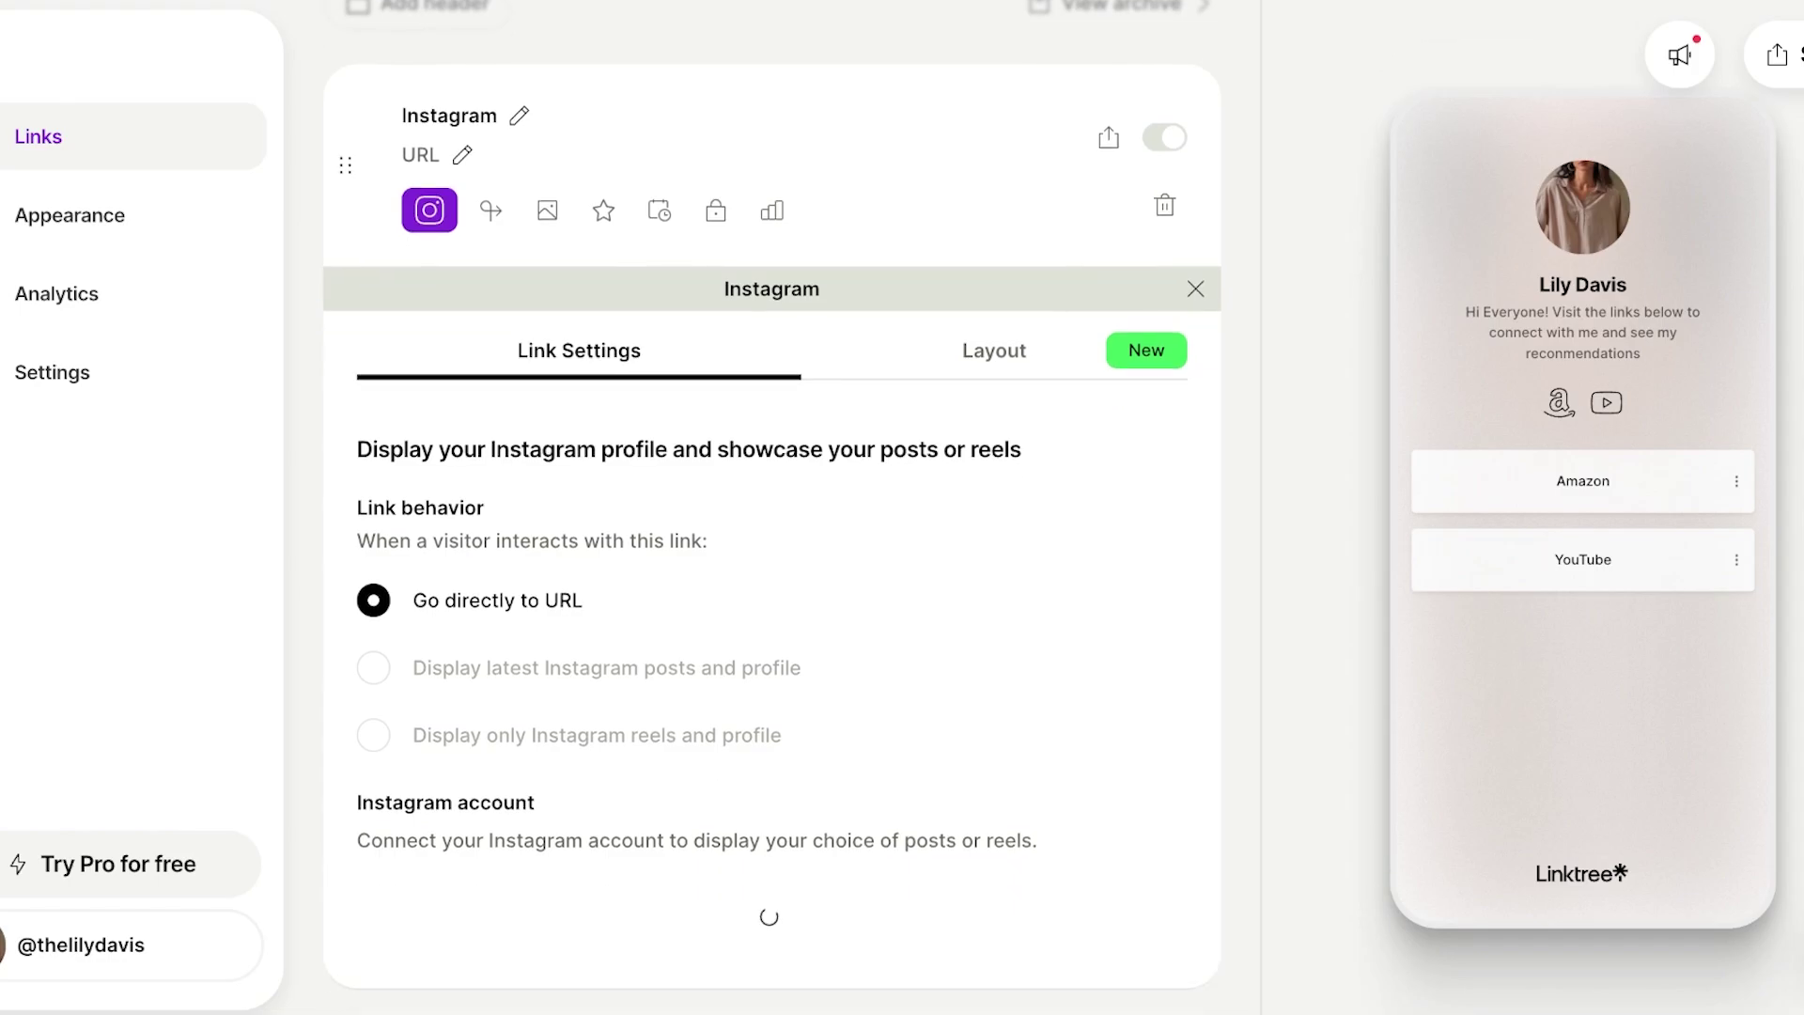
scroll(772, 508, "down", 3)
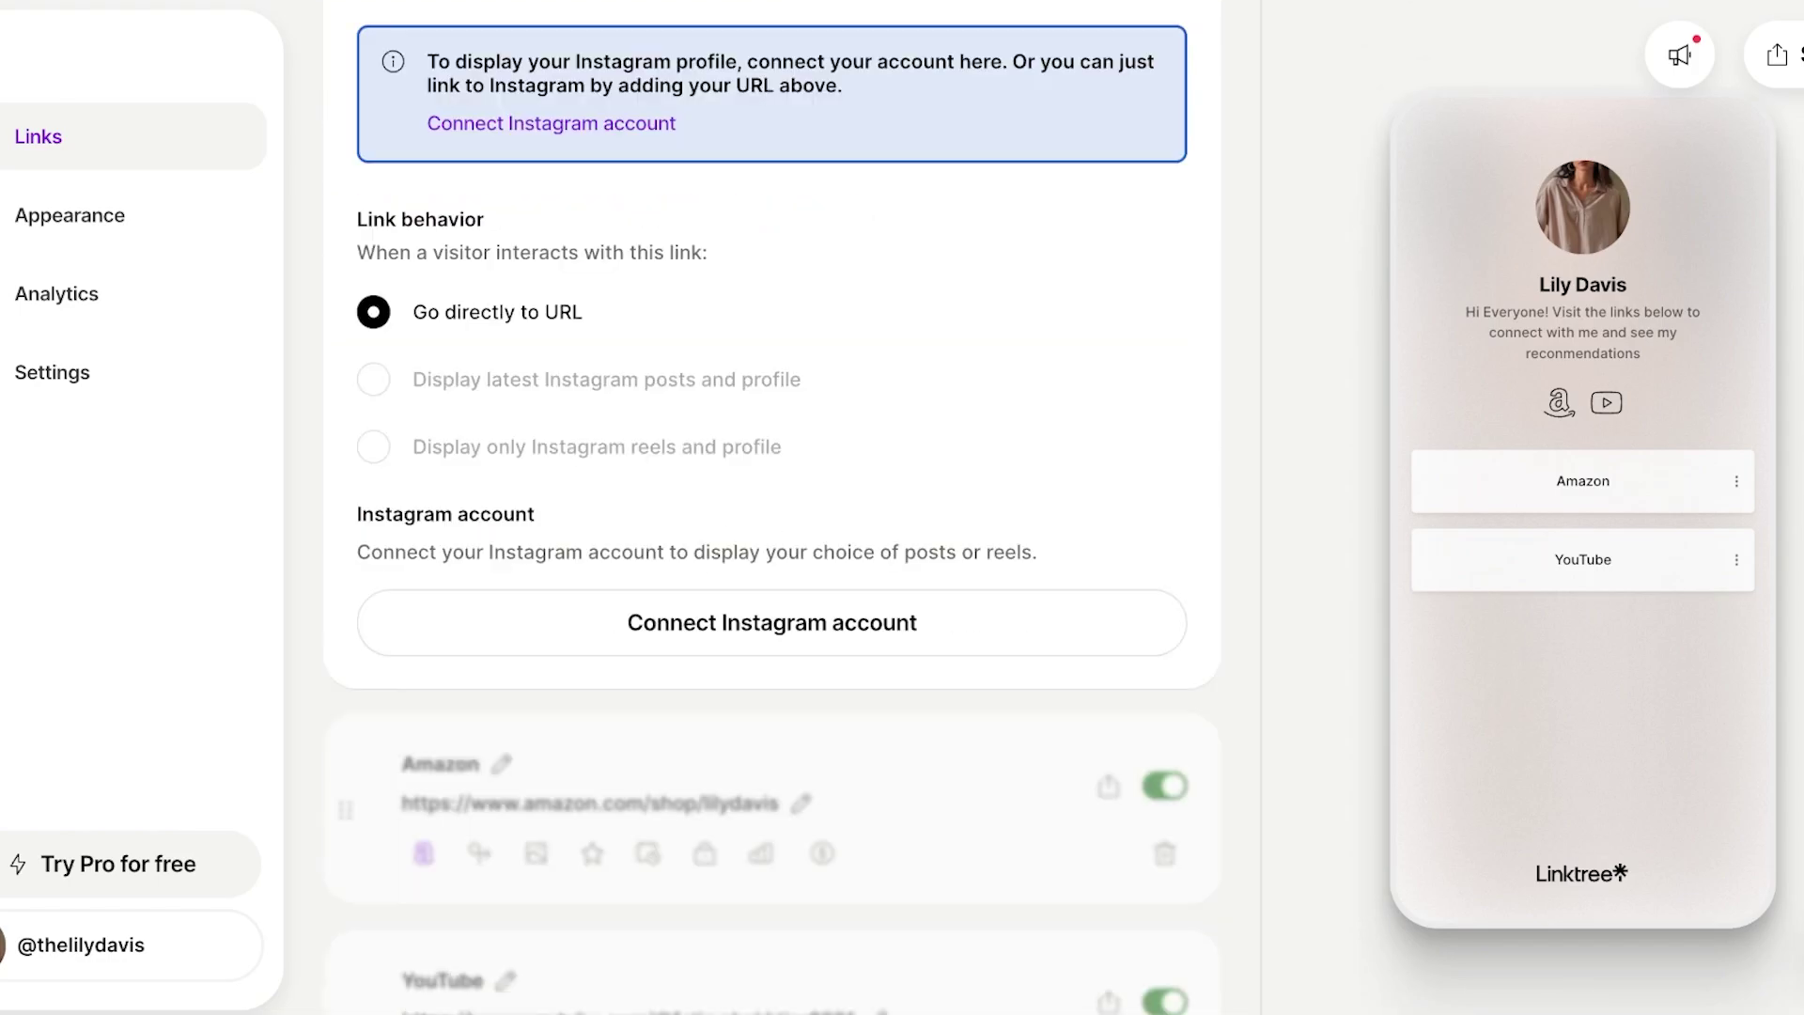
left_click(772, 623)
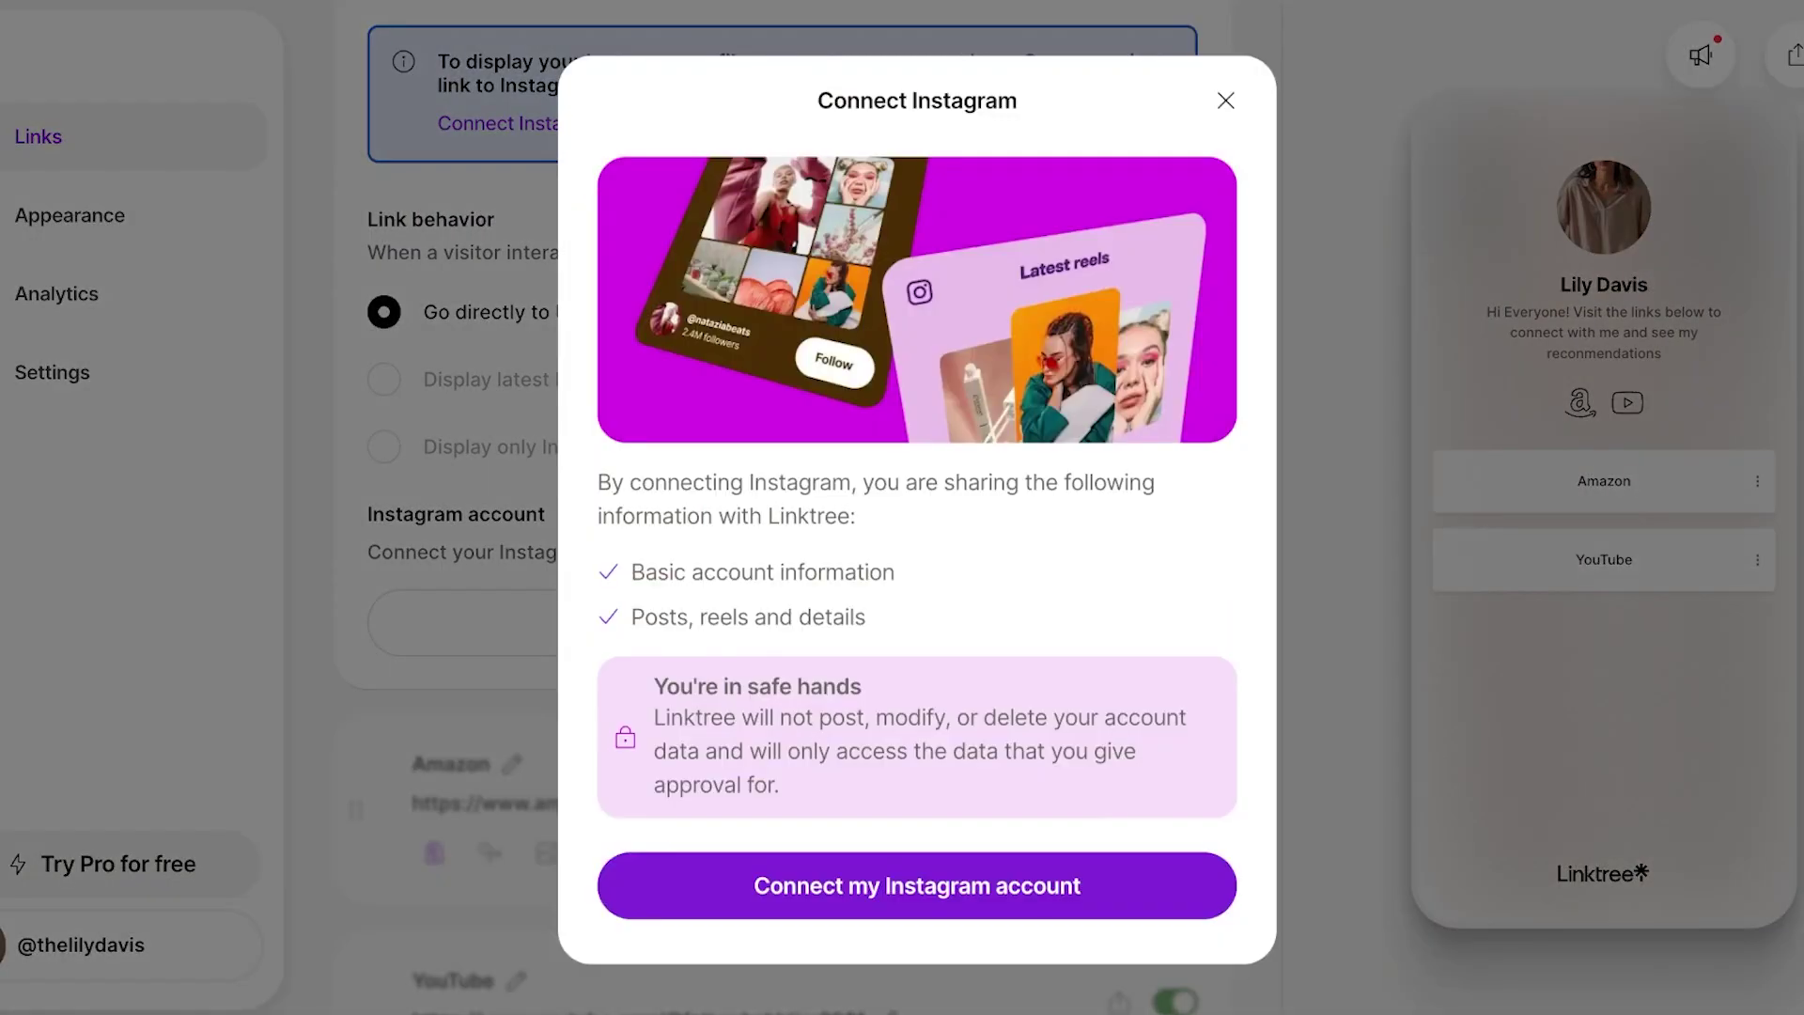
left_click(917, 885)
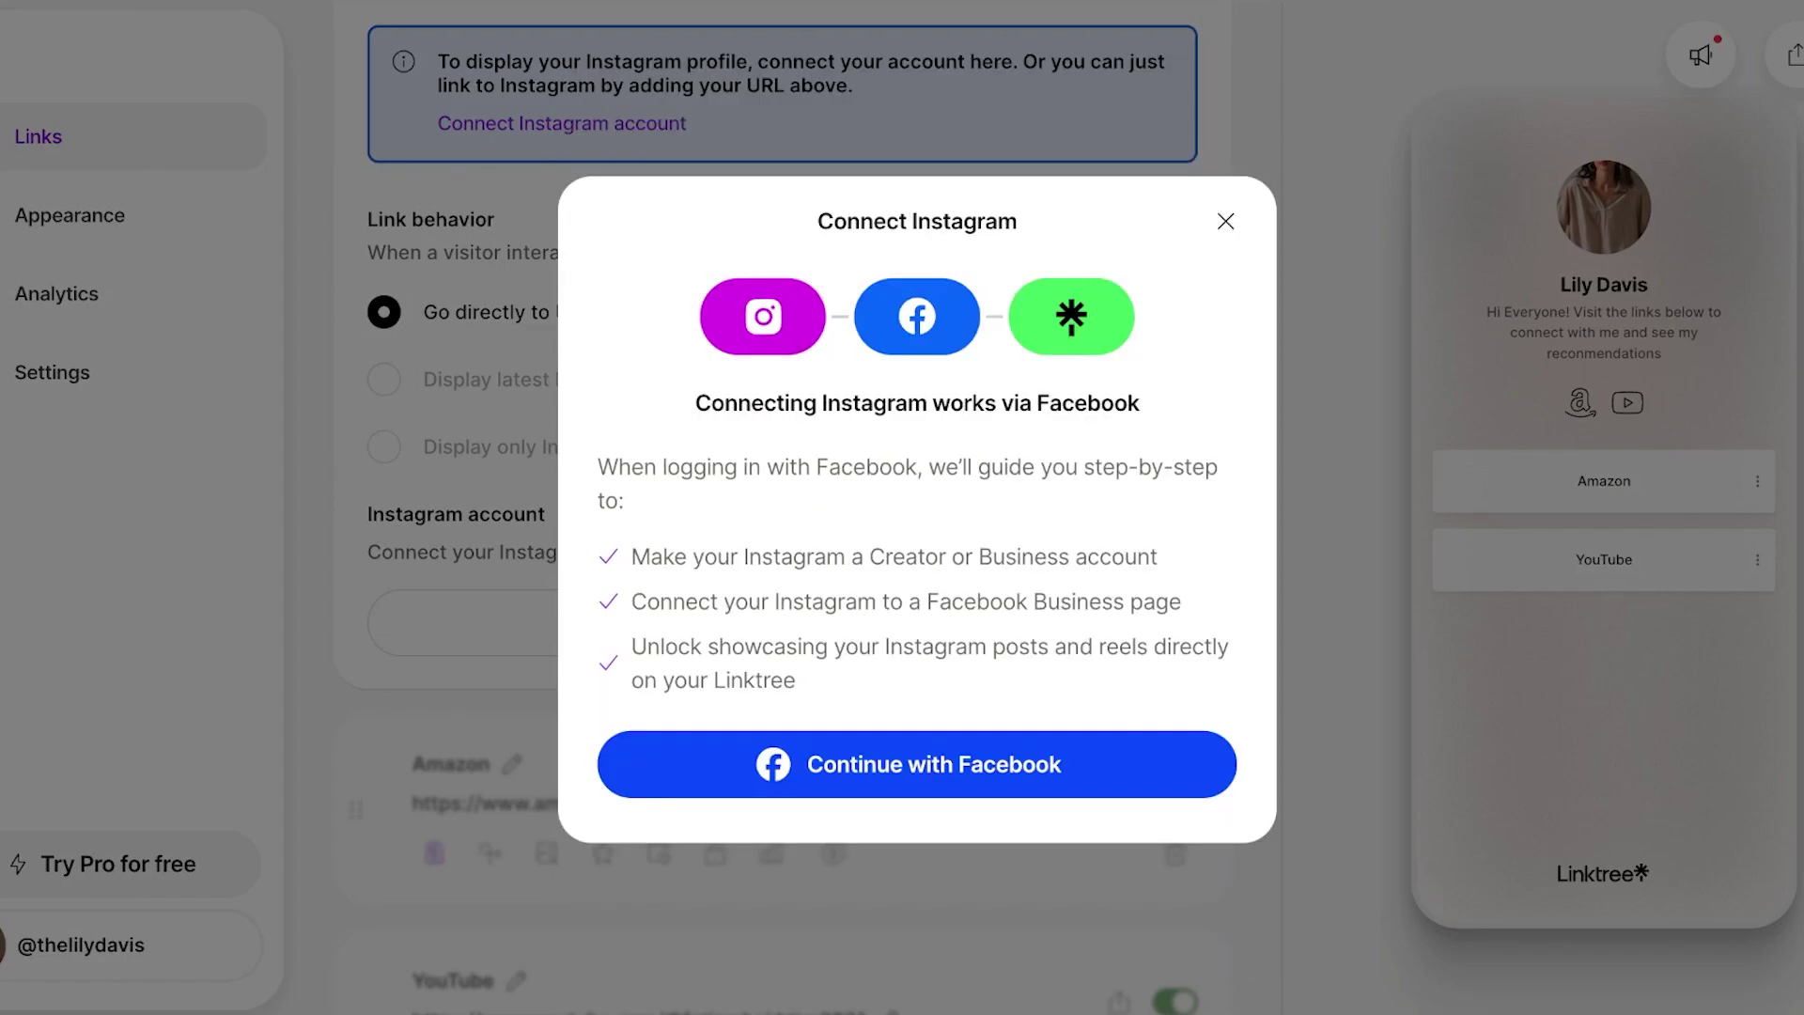
left_click(1224, 220)
scroll(772, 508, "up", 4)
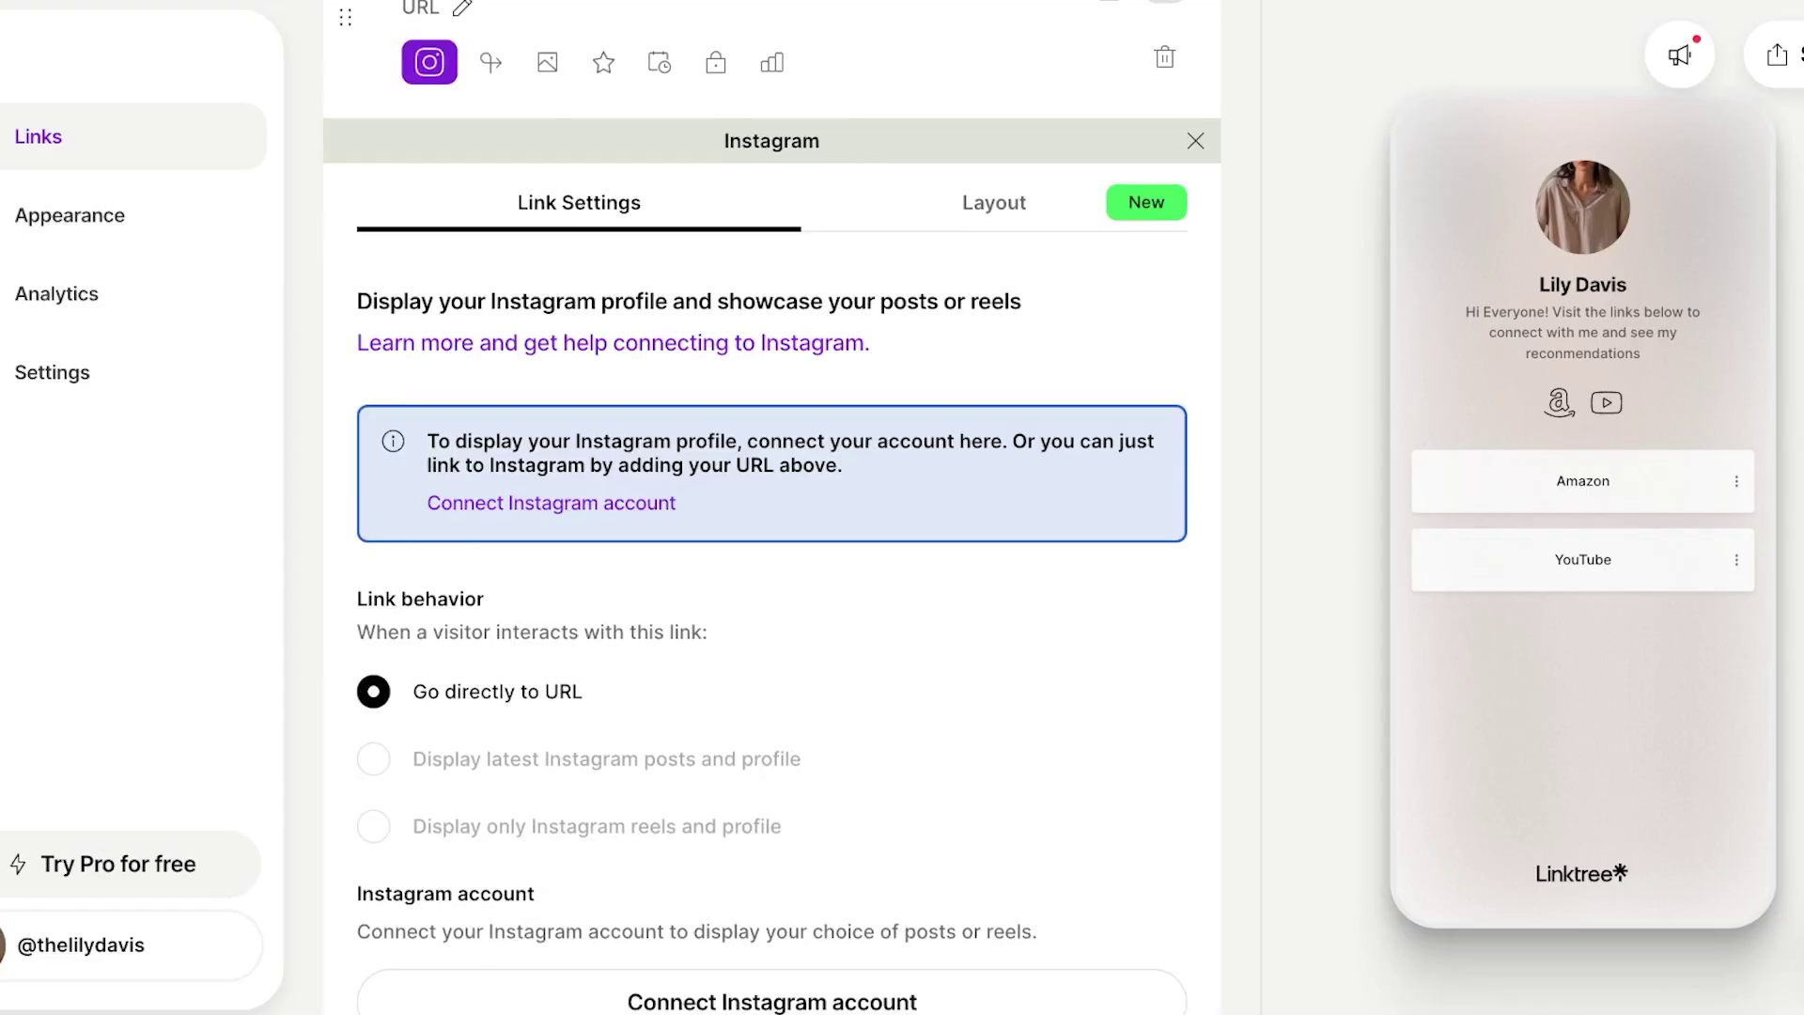
scroll(1191, 334, "up", 3)
left_click(1191, 334)
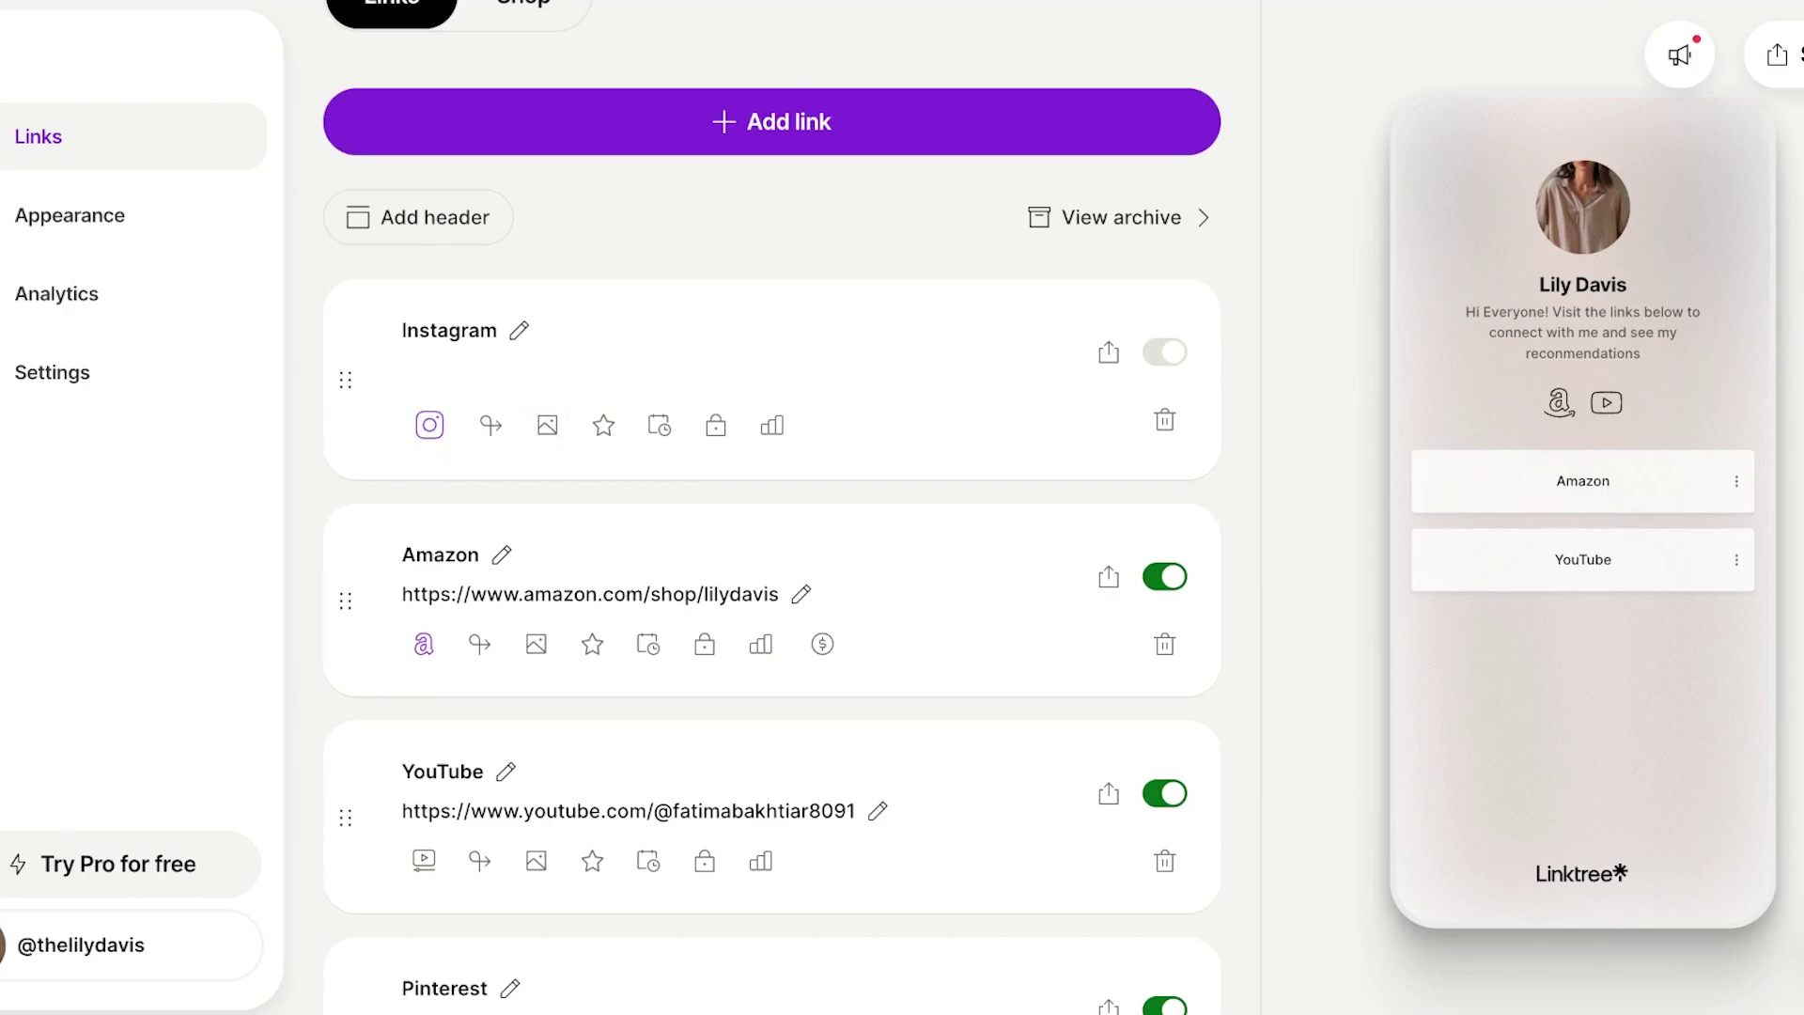
Copy the Instagram account username and set the Instagram link to the full profile URL.
left_click(519, 330)
left_click(420, 369)
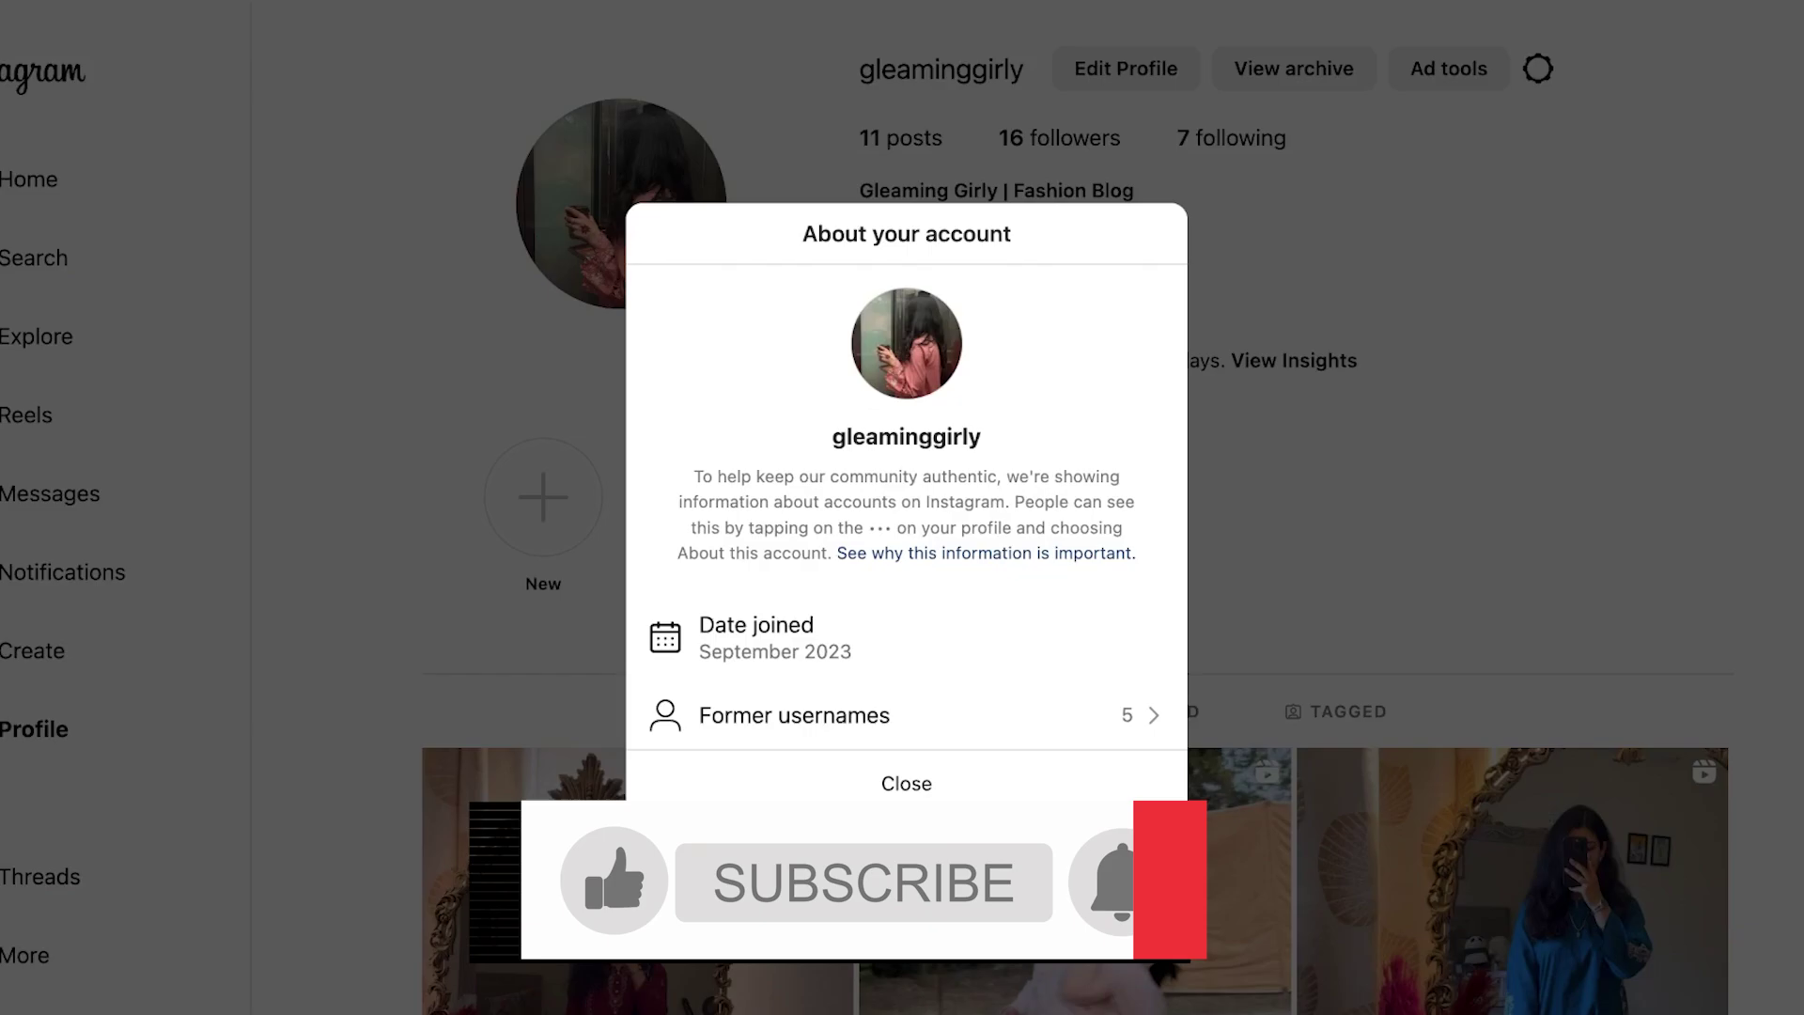
double_click(906, 436)
key("ctrl+c")
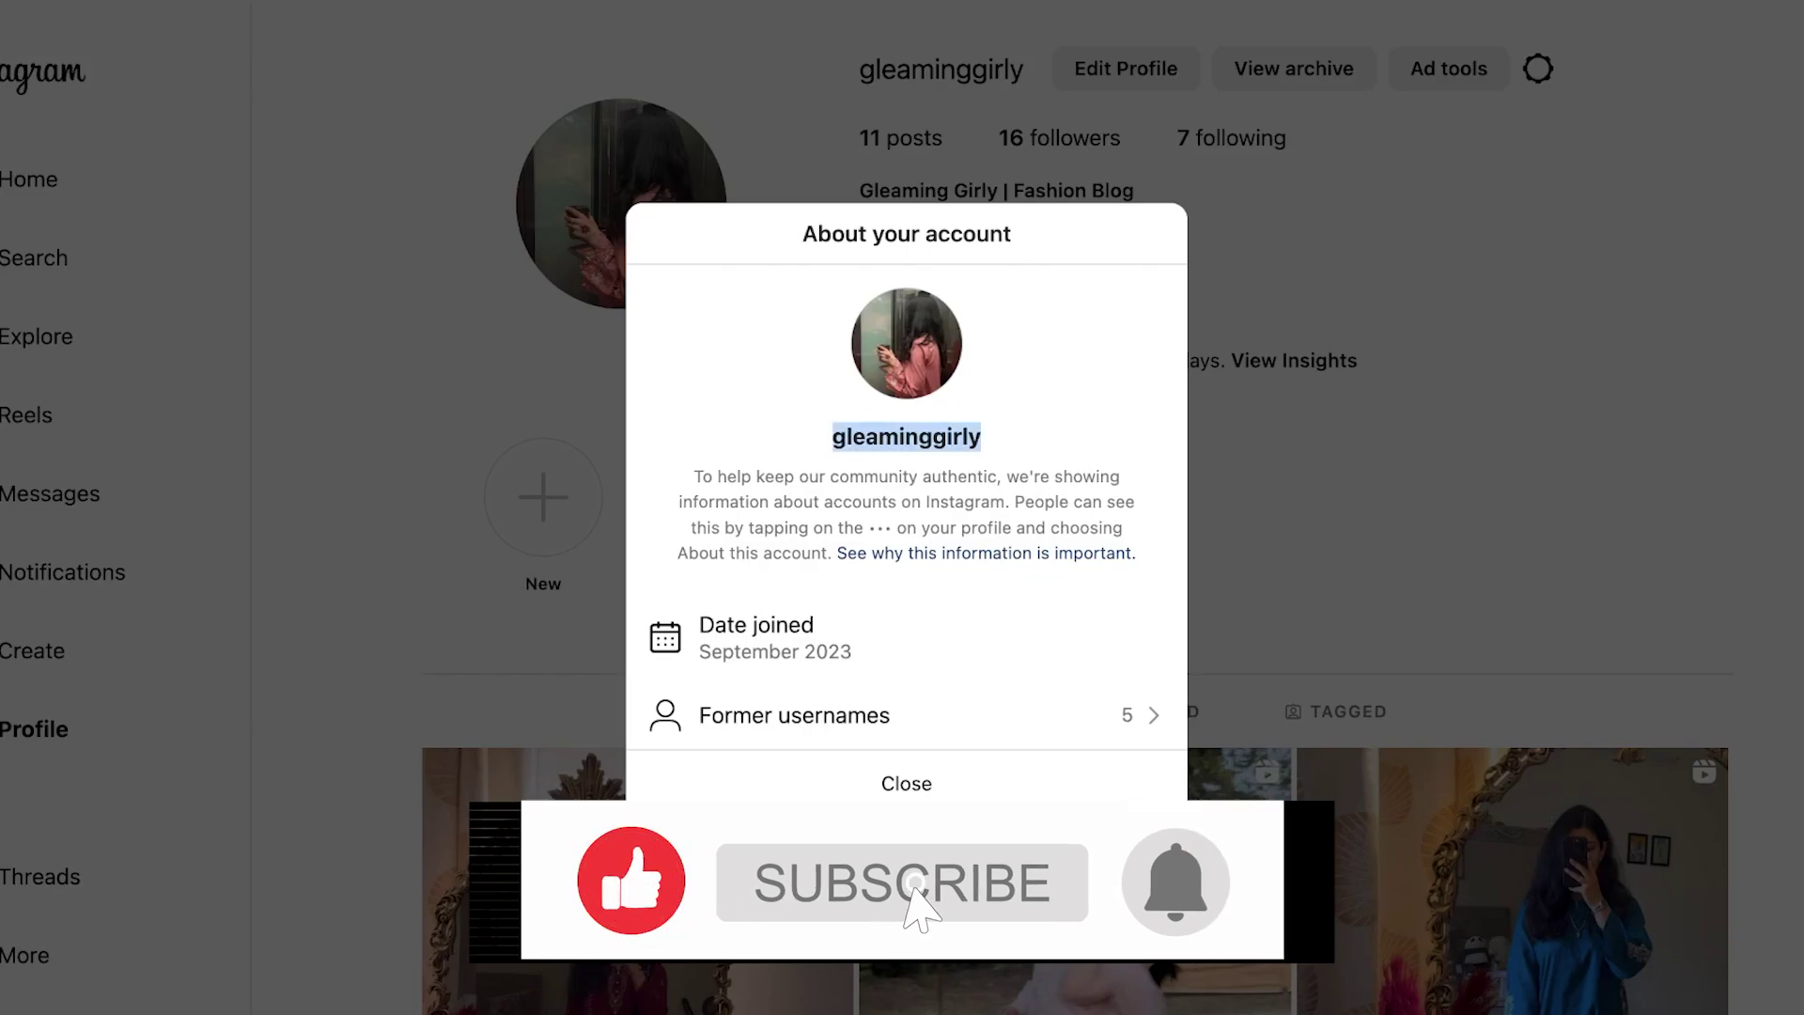
key("Escape")
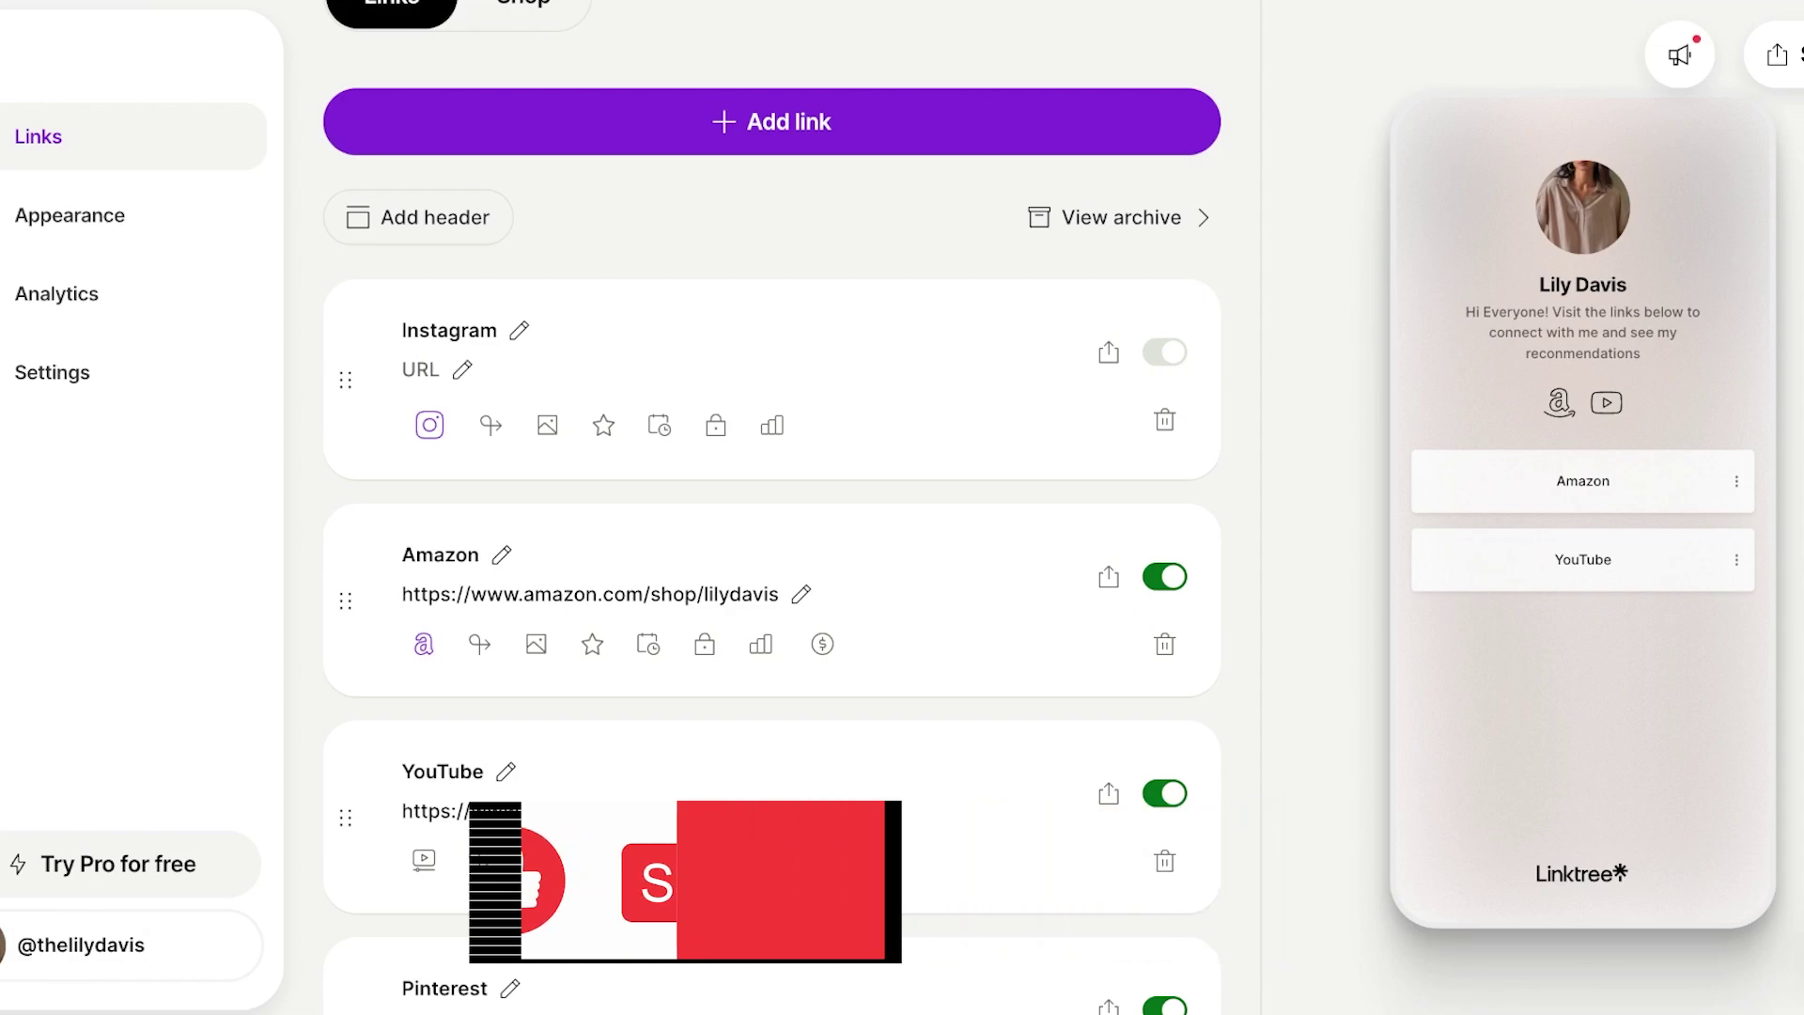
left_click(413, 369)
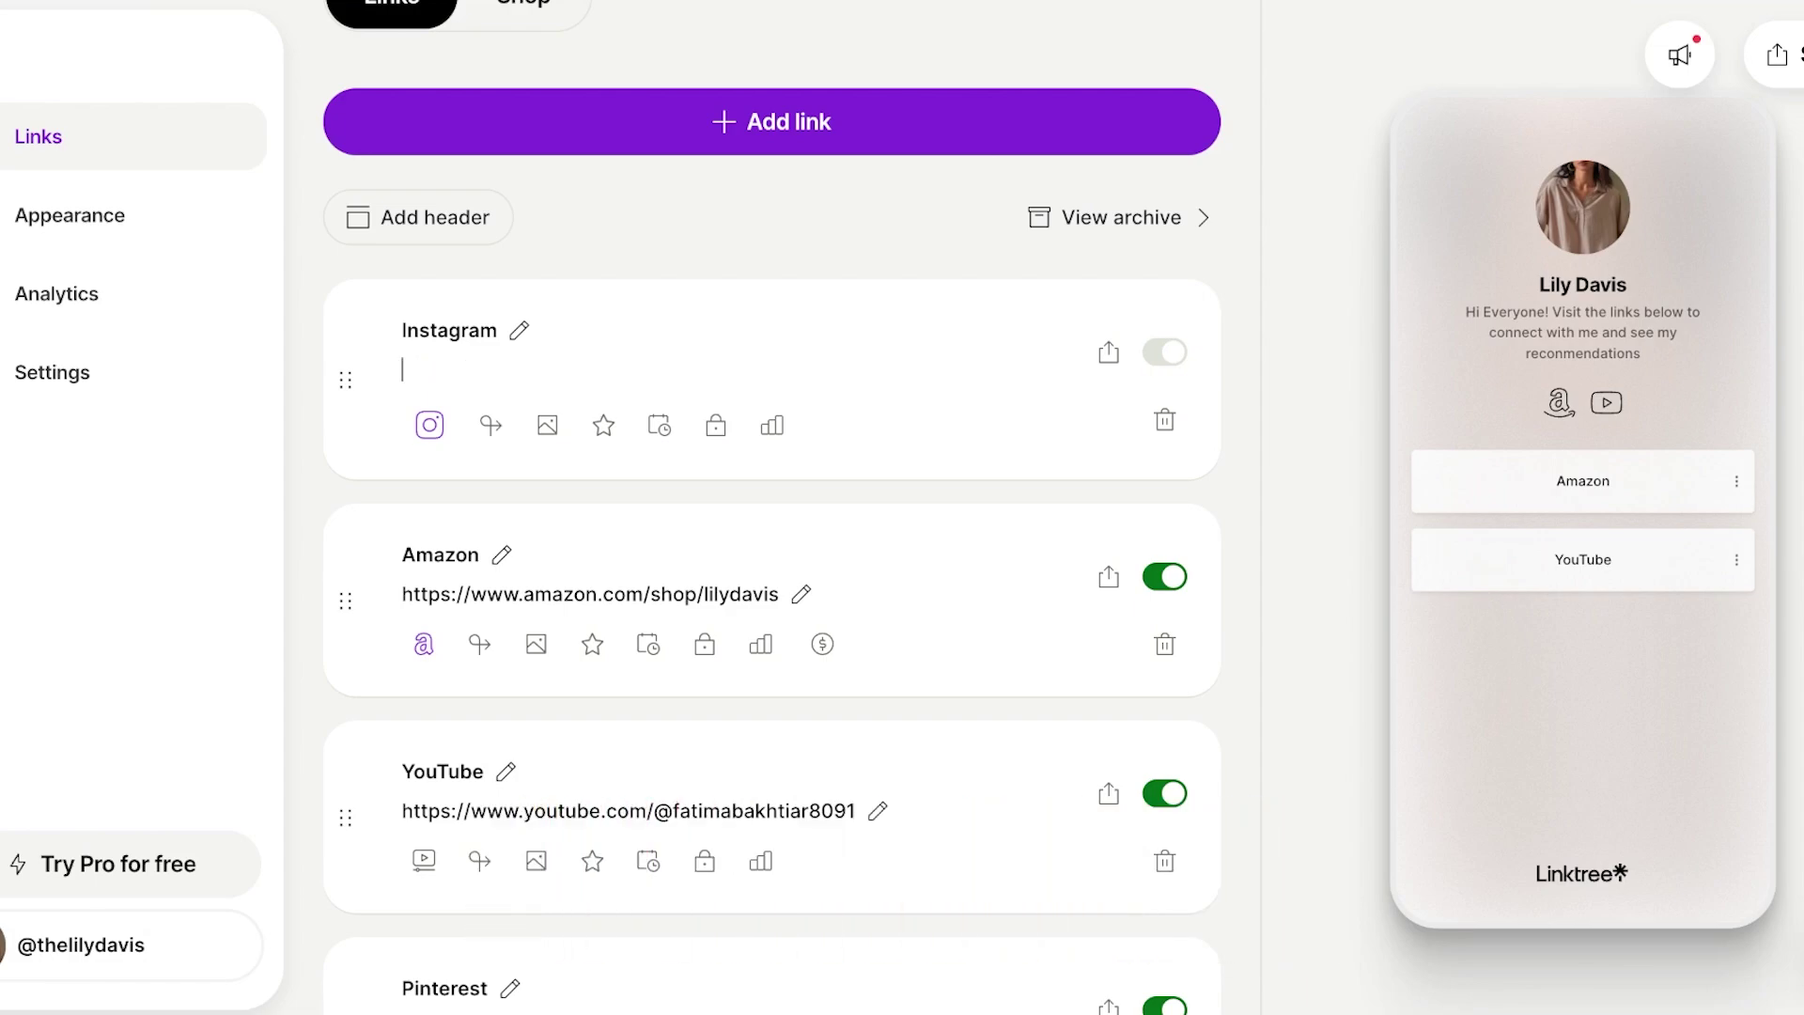
key("ctrl+v")
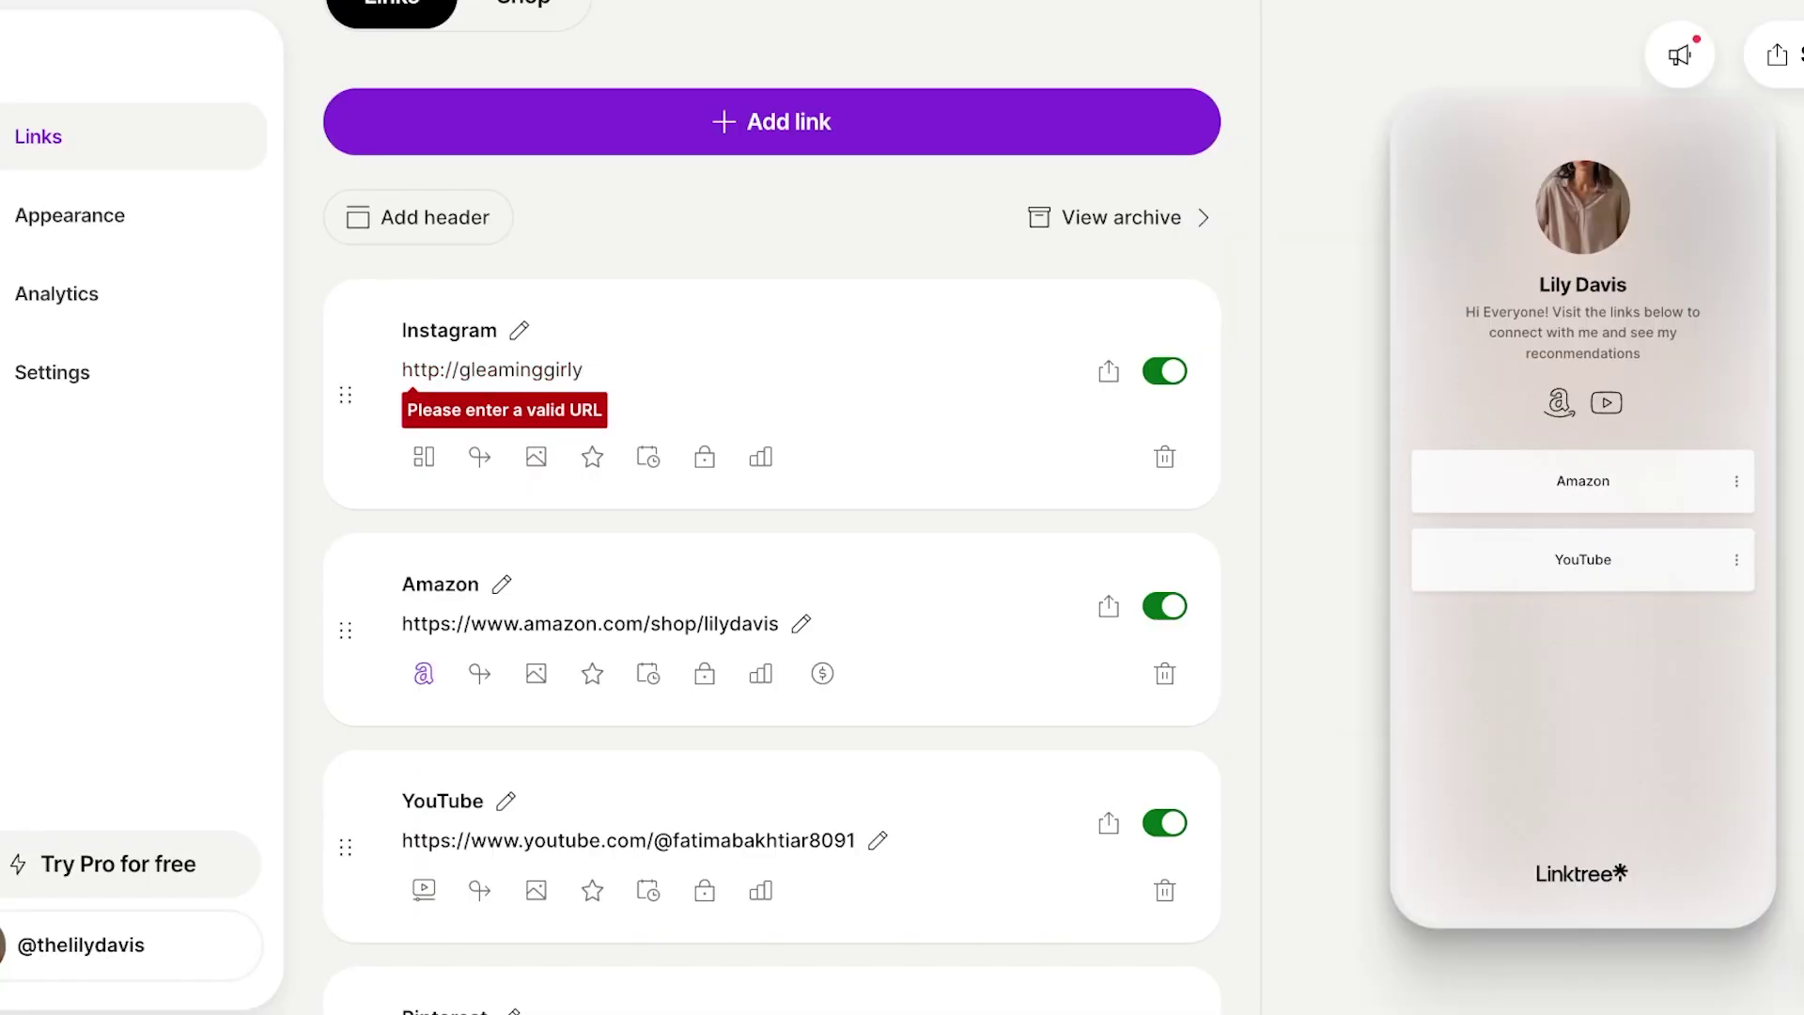
key("ctrl+a")
type("https://www.instagram.com/gleaminggirly/")
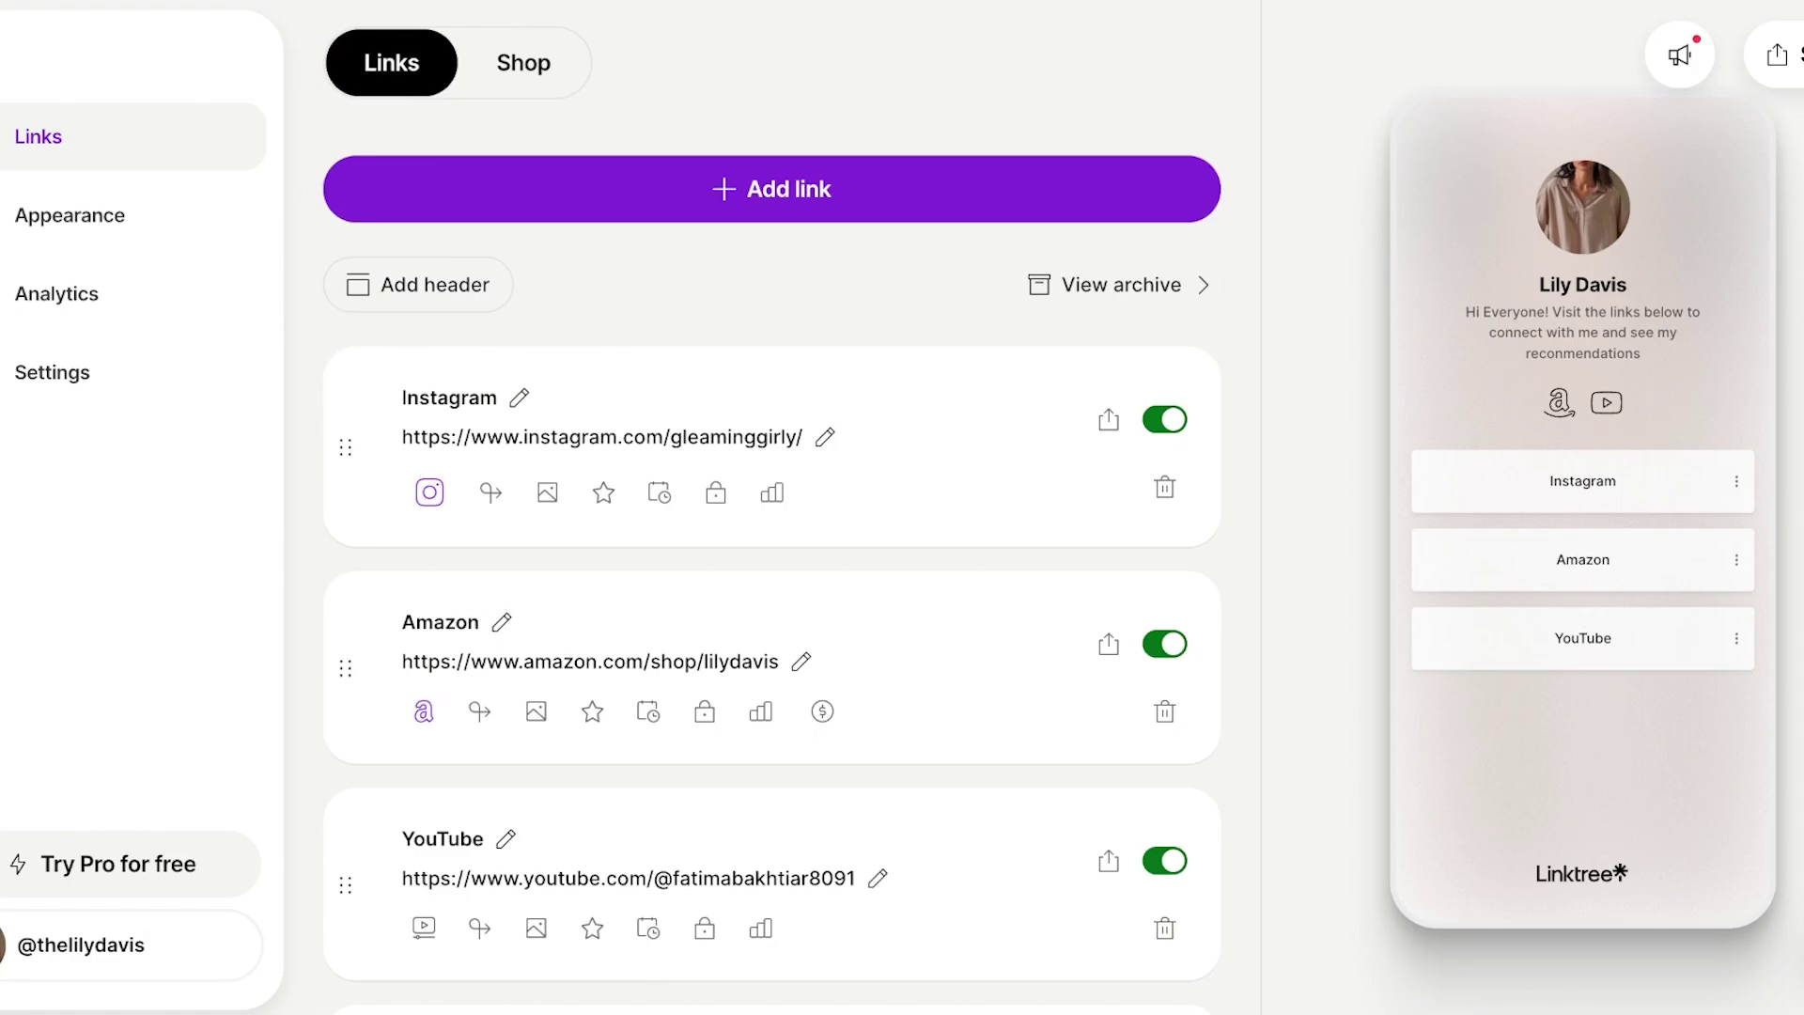
Move the Pinterest link above YouTube and check its settings, keeping the Classic layout.
scroll(770, 507, "down", 4)
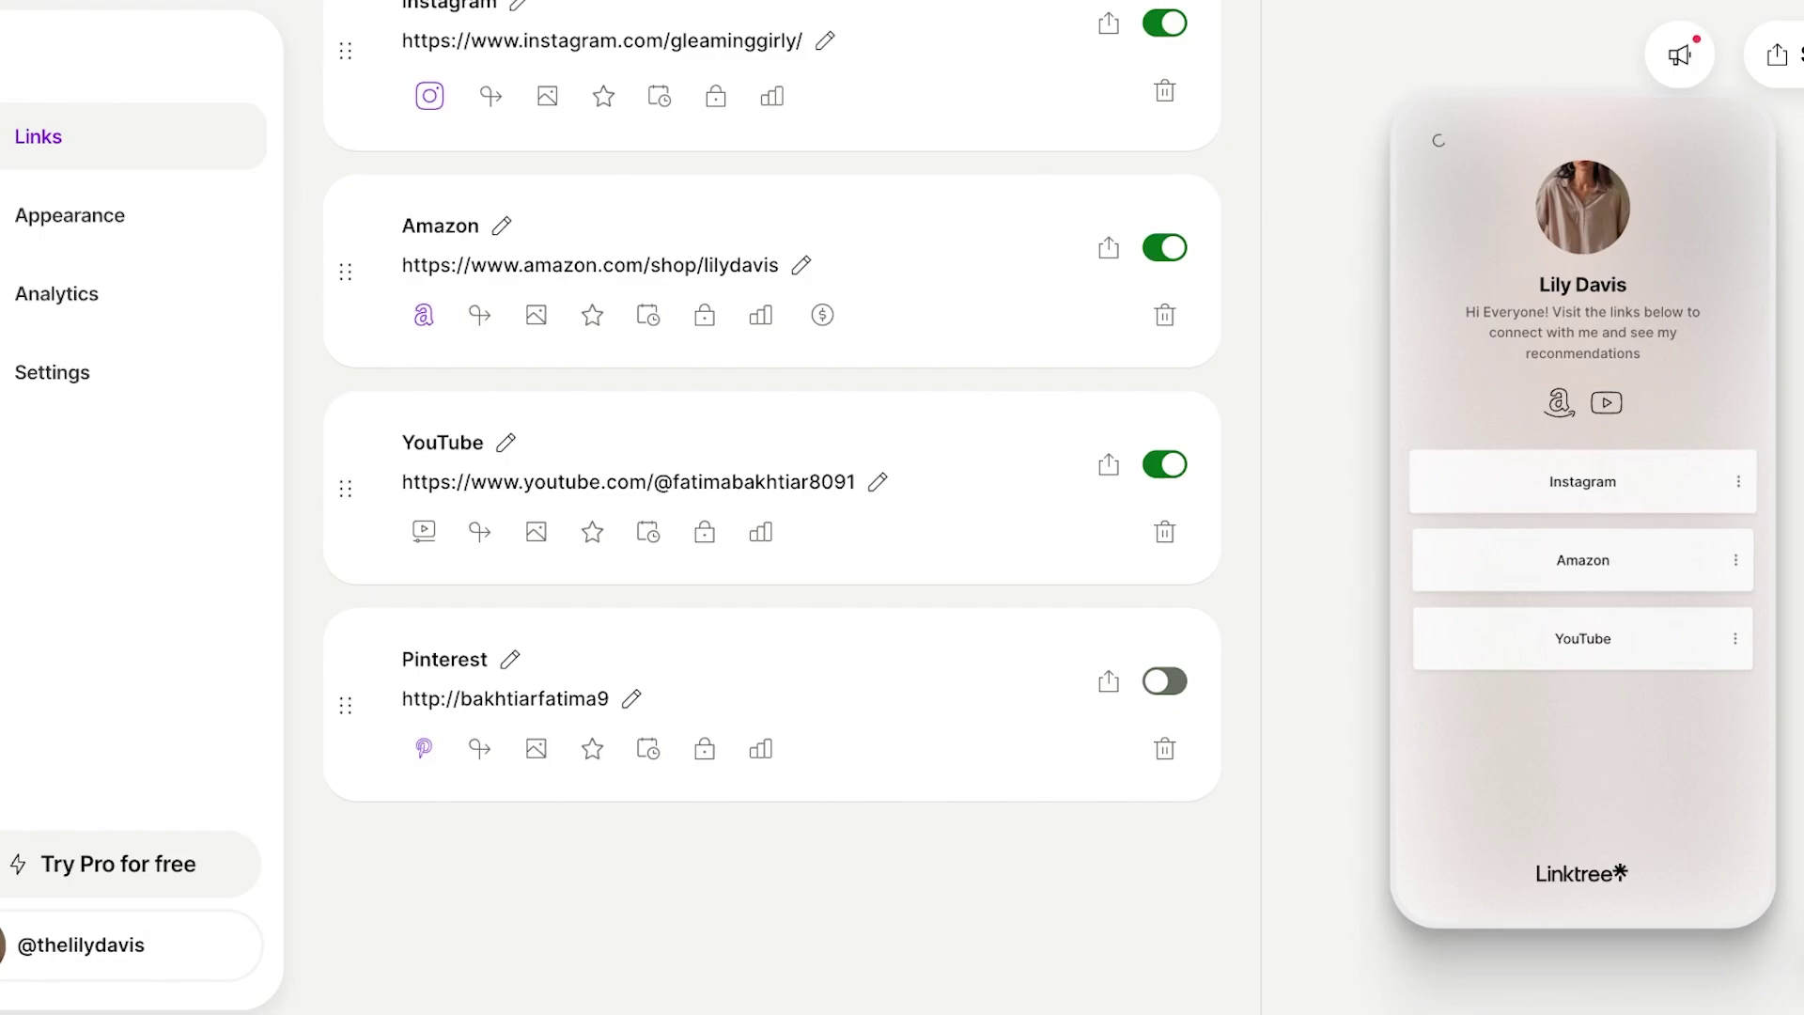
left_click_drag(345, 704, 345, 487)
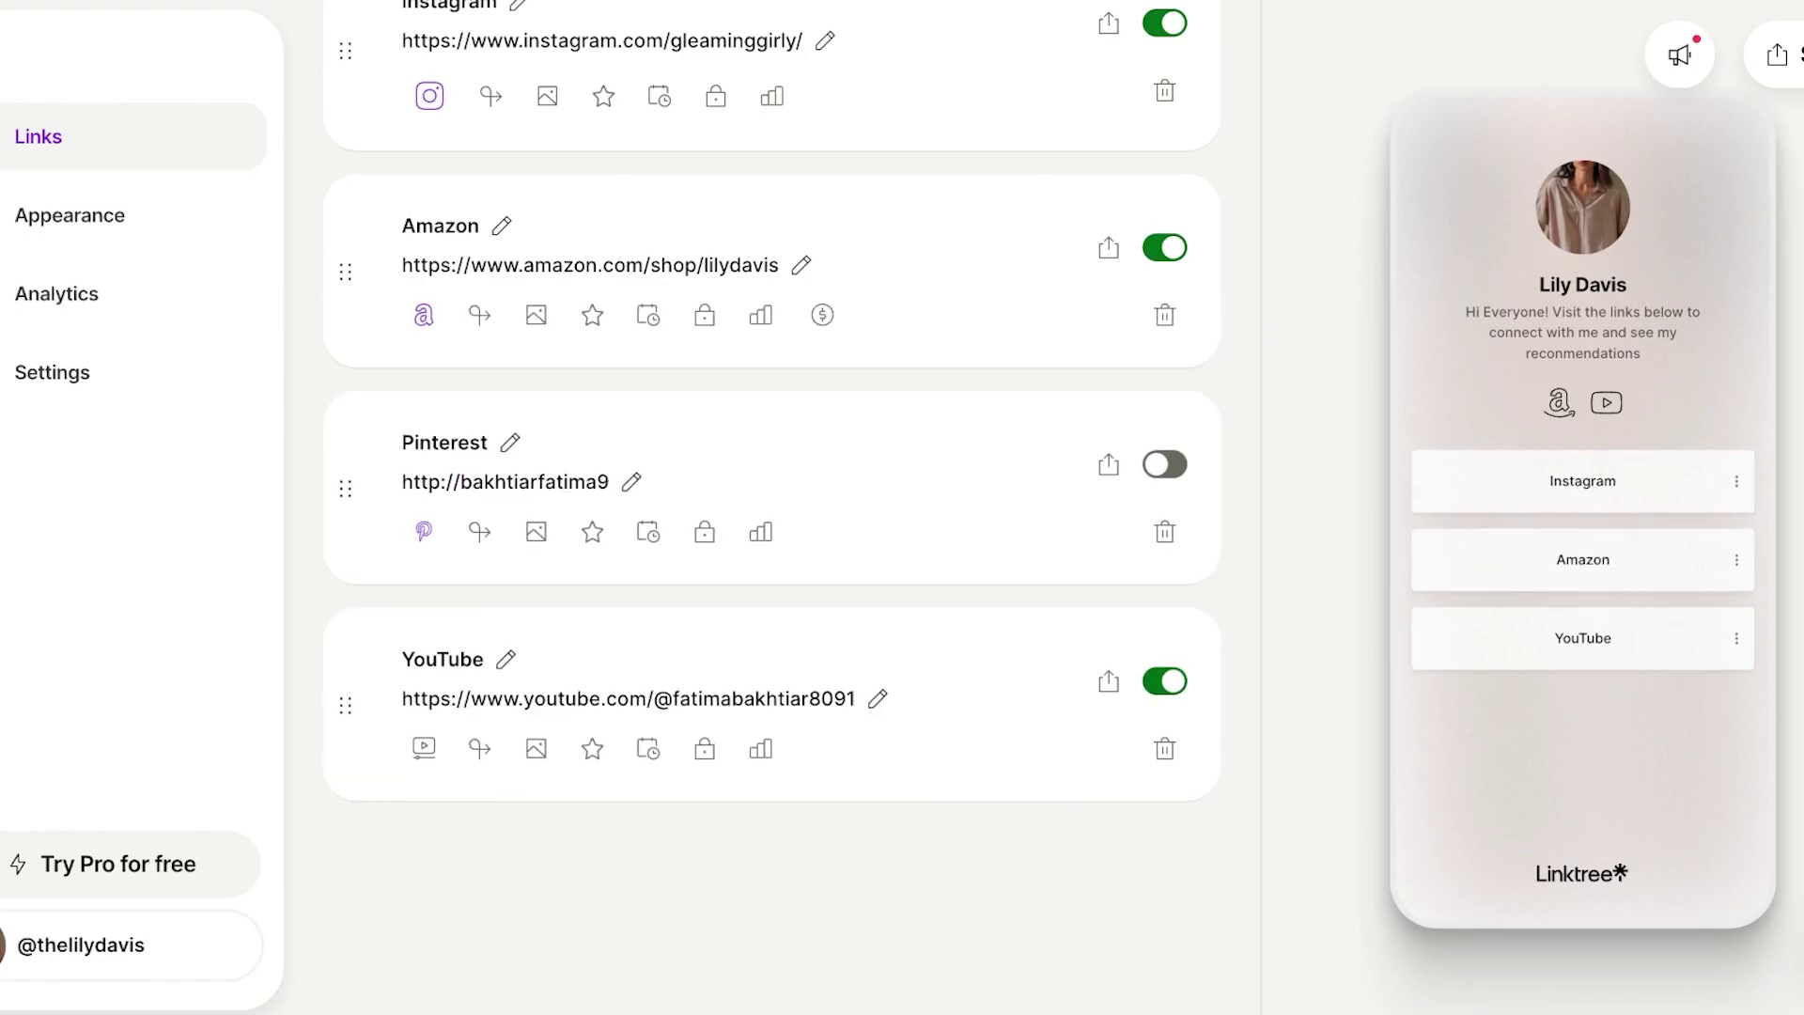
left_click(424, 530)
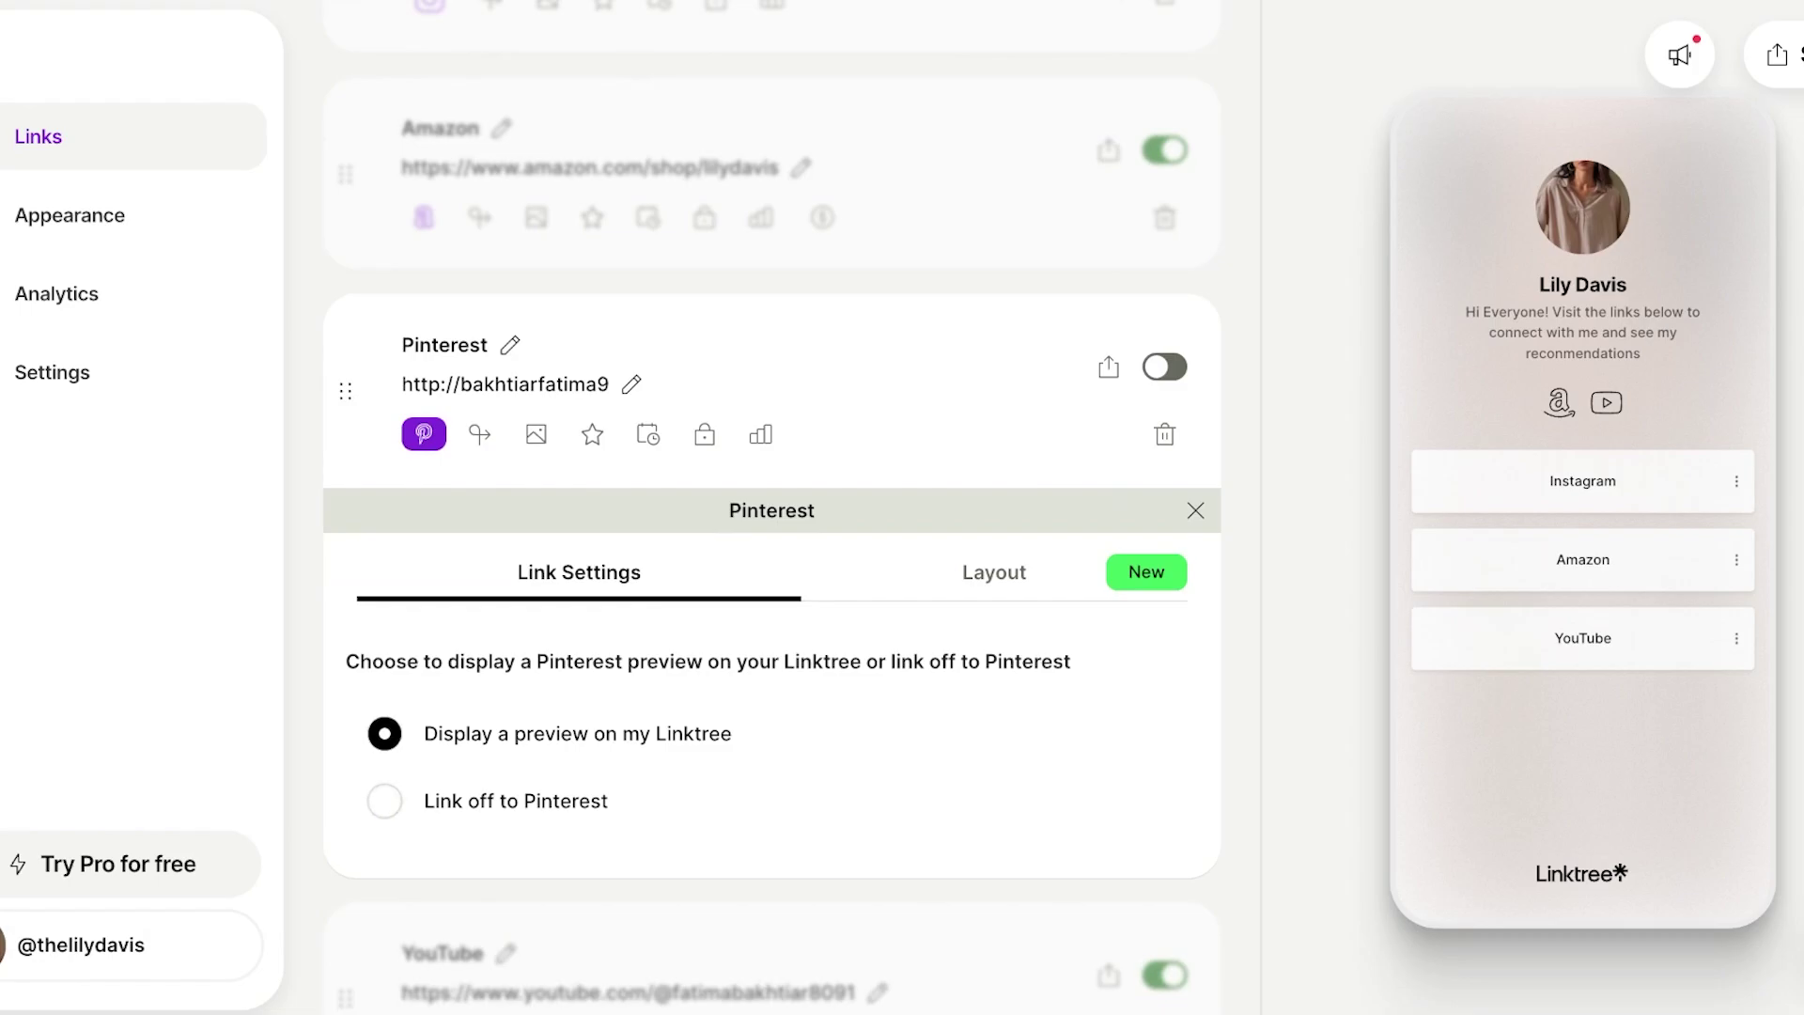
left_click(994, 572)
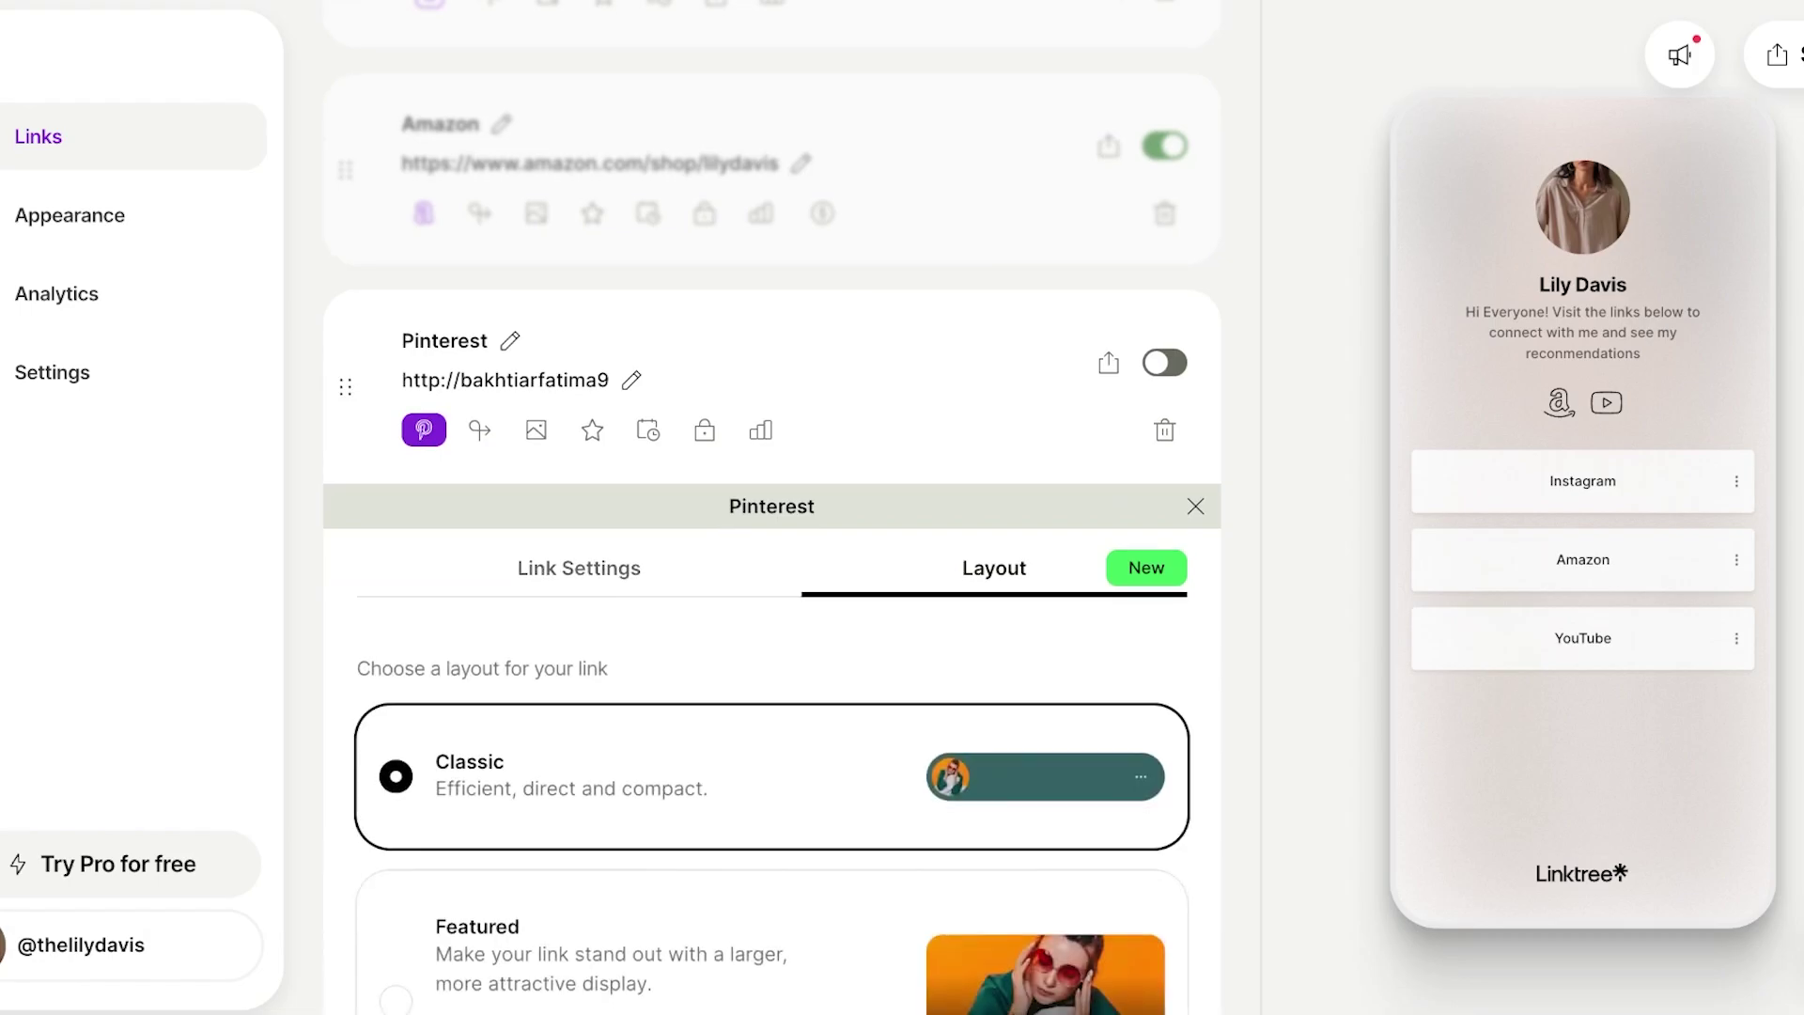
scroll(771, 563, "down", 3)
scroll(771, 507, "up", 1)
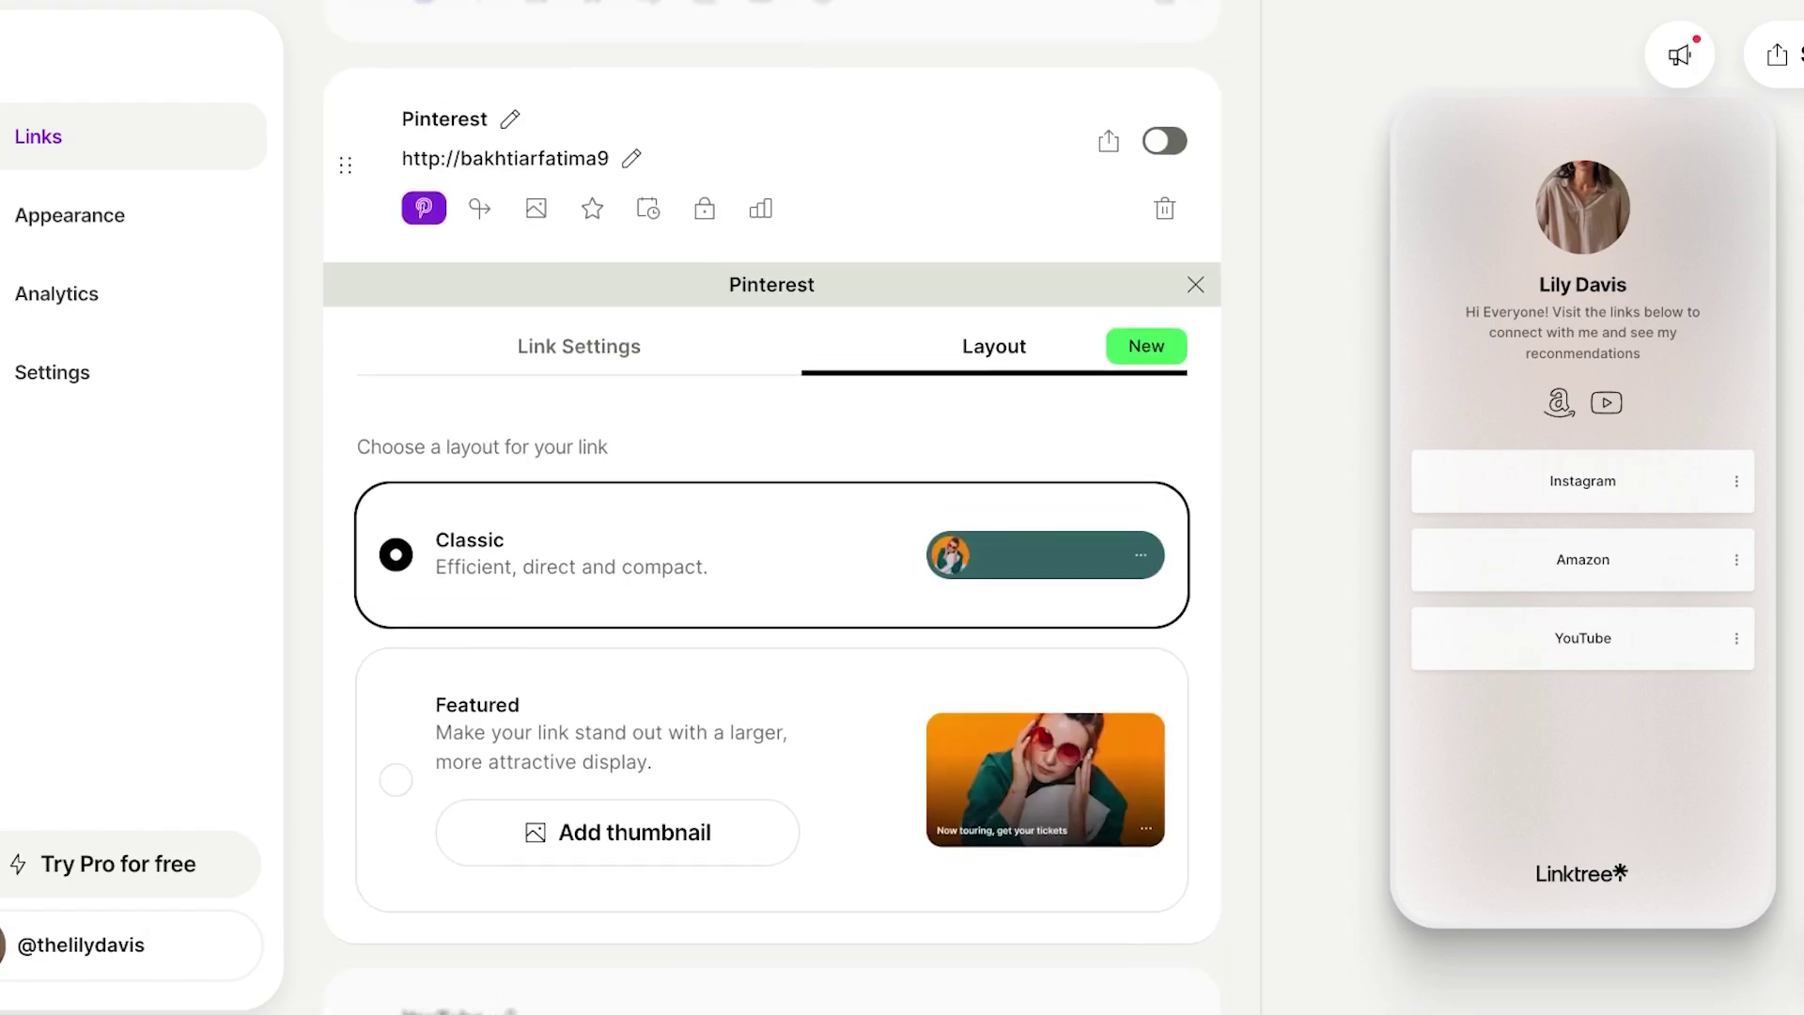
left_click(578, 345)
scroll(770, 564, "up", 3)
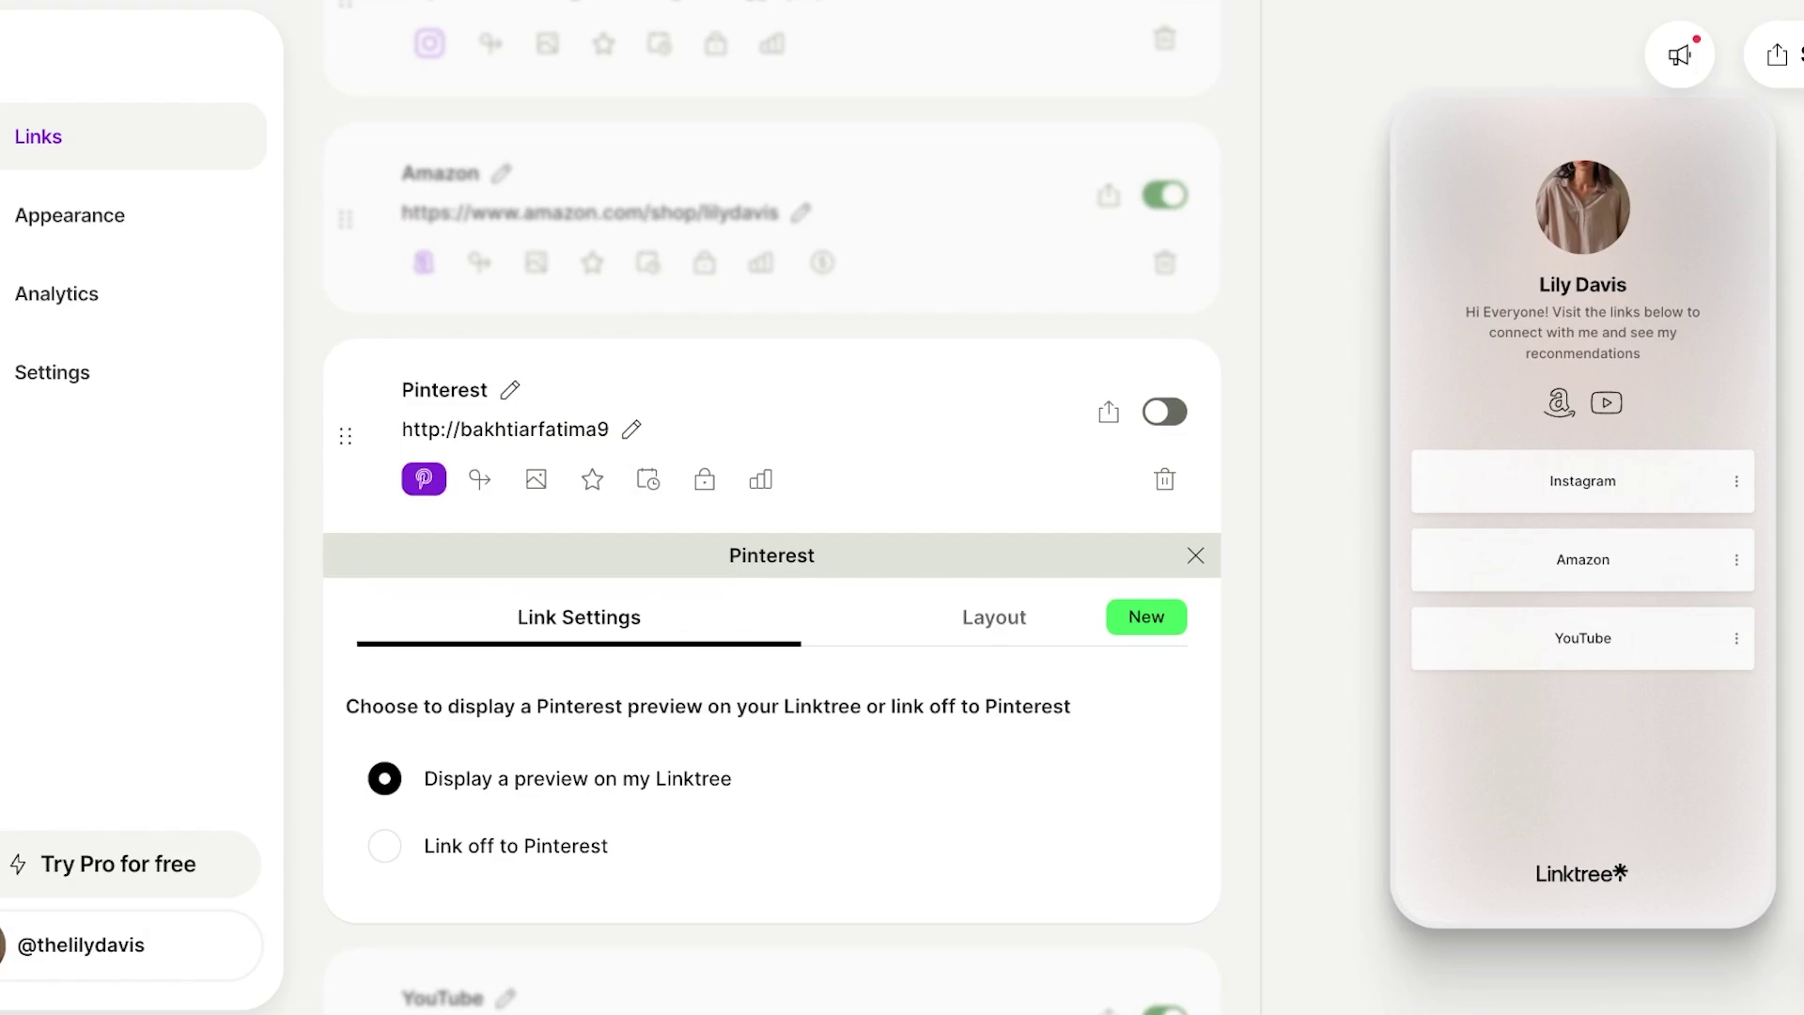
key("Escape")
left_click(423, 748)
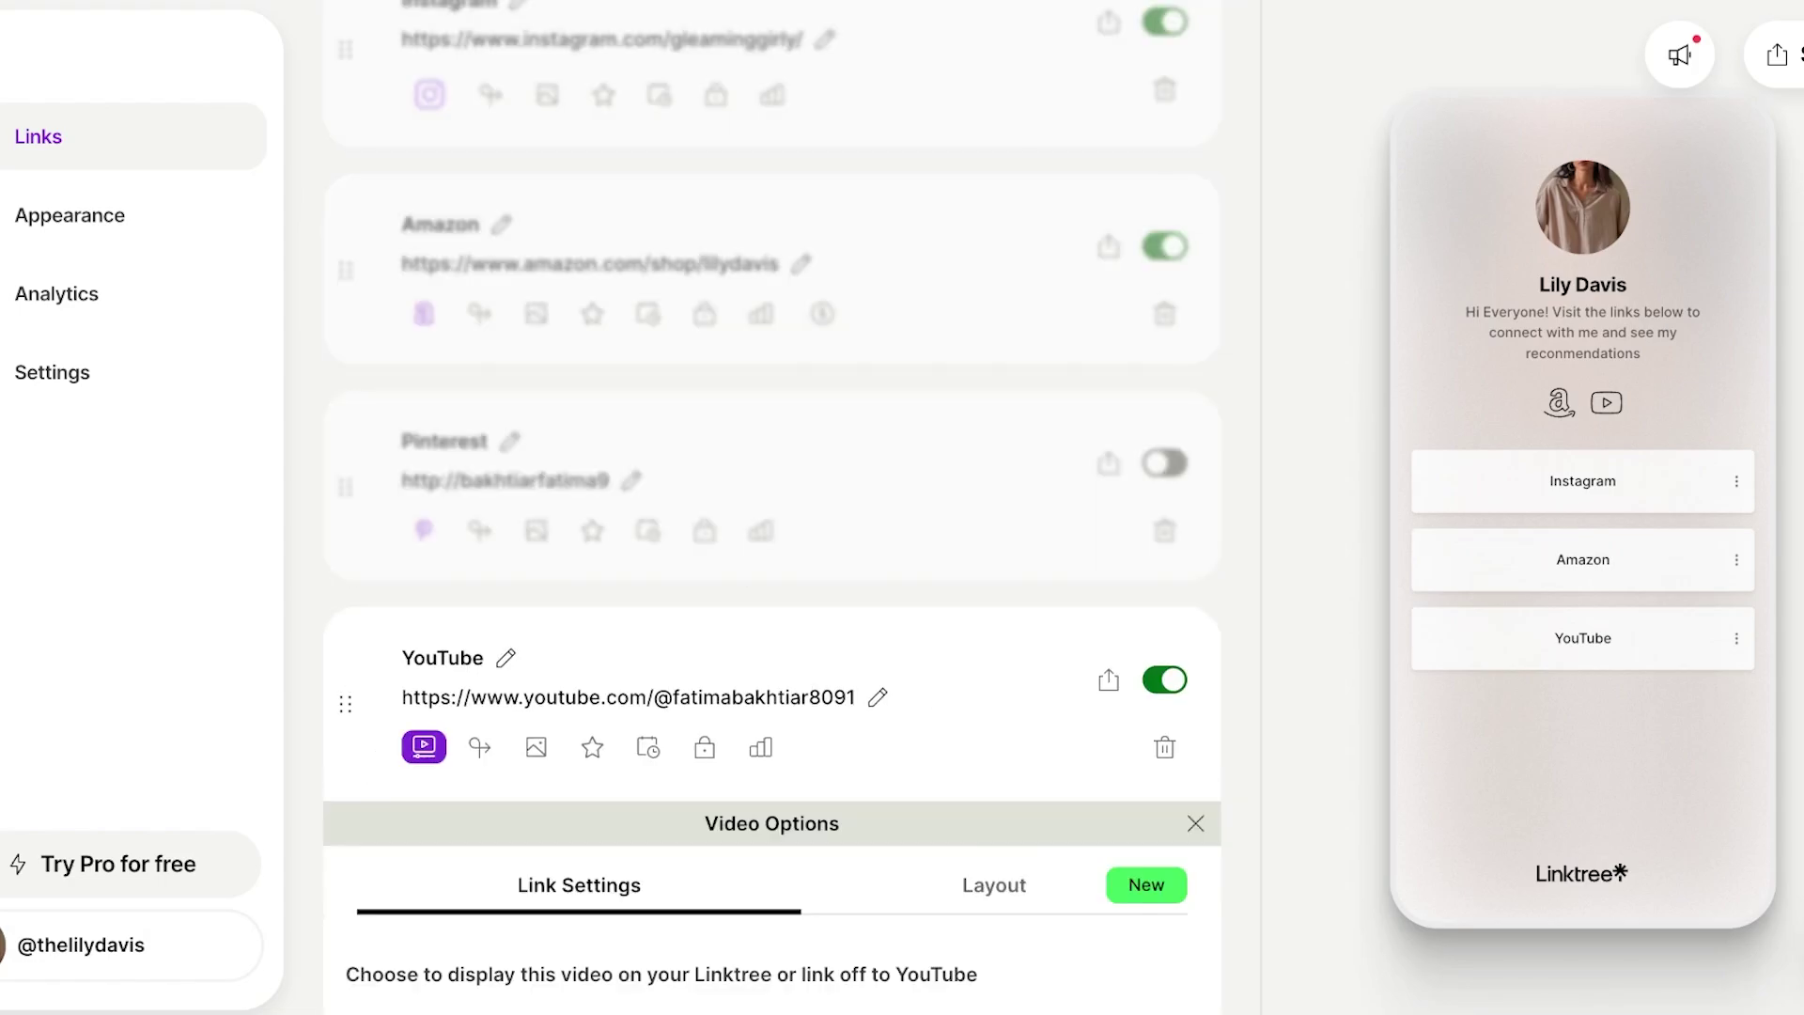
left_click(994, 821)
left_click(395, 873)
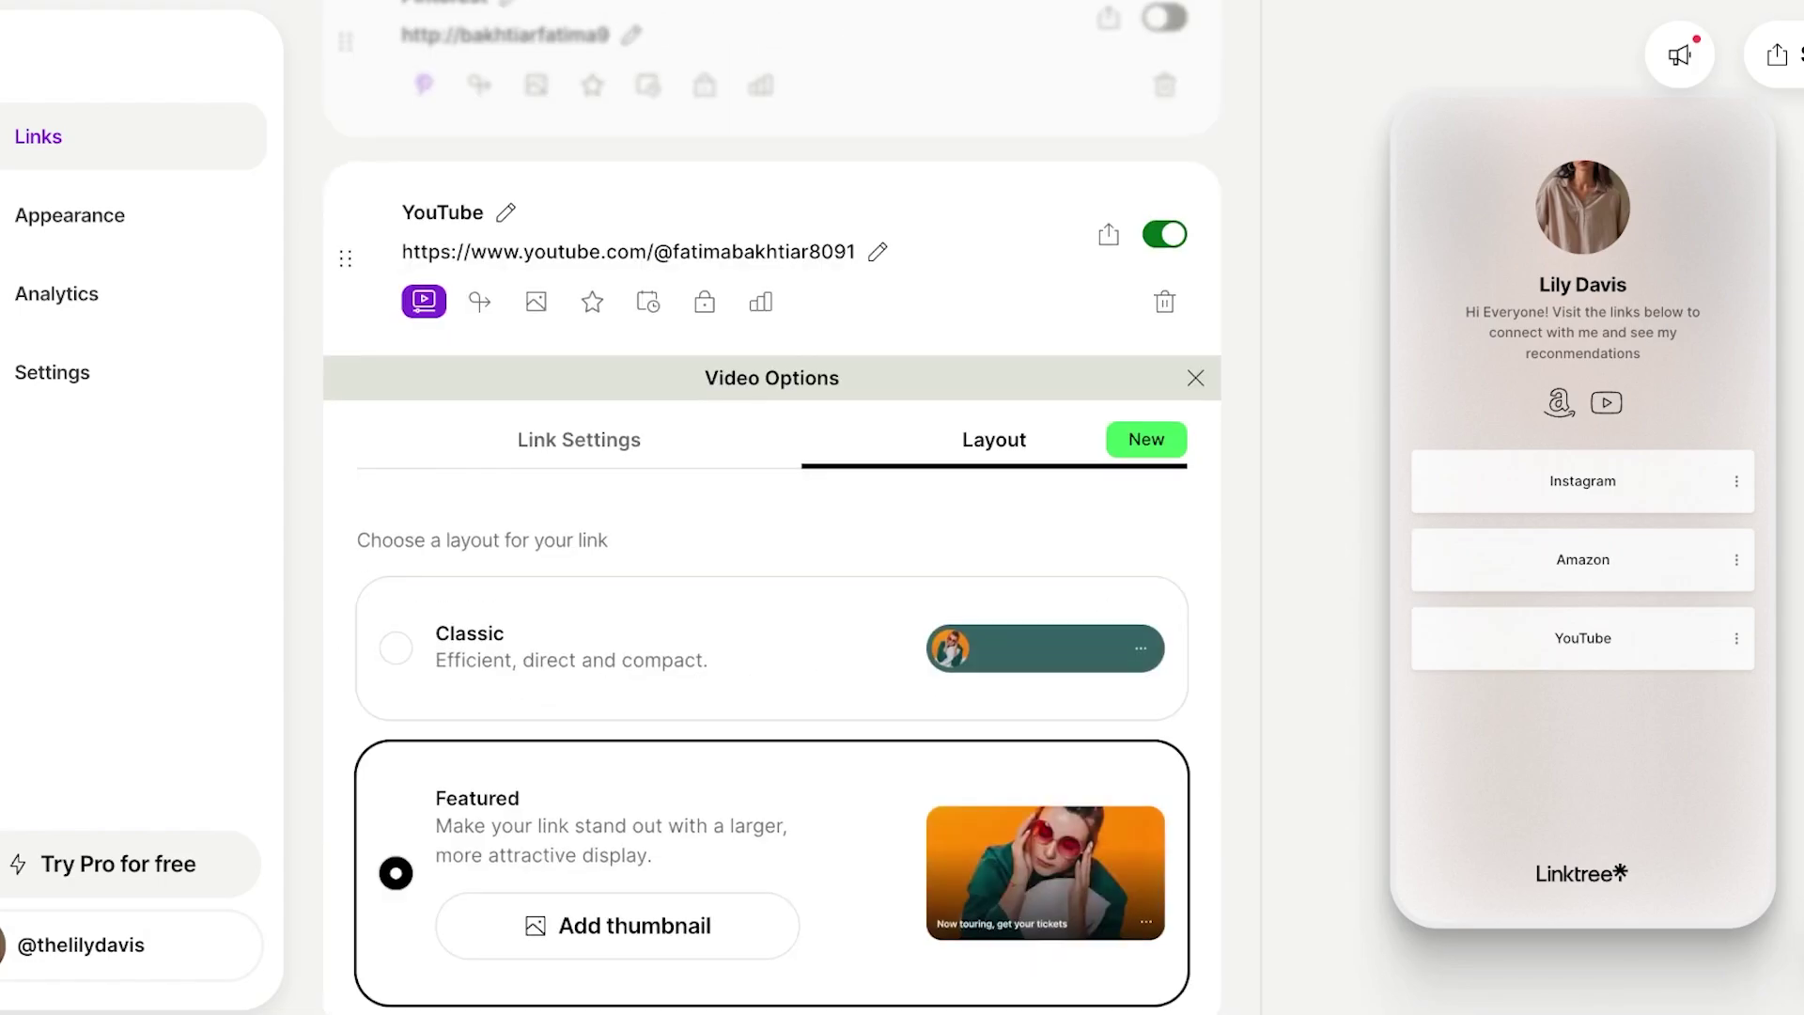
scroll(770, 563, "down", 3)
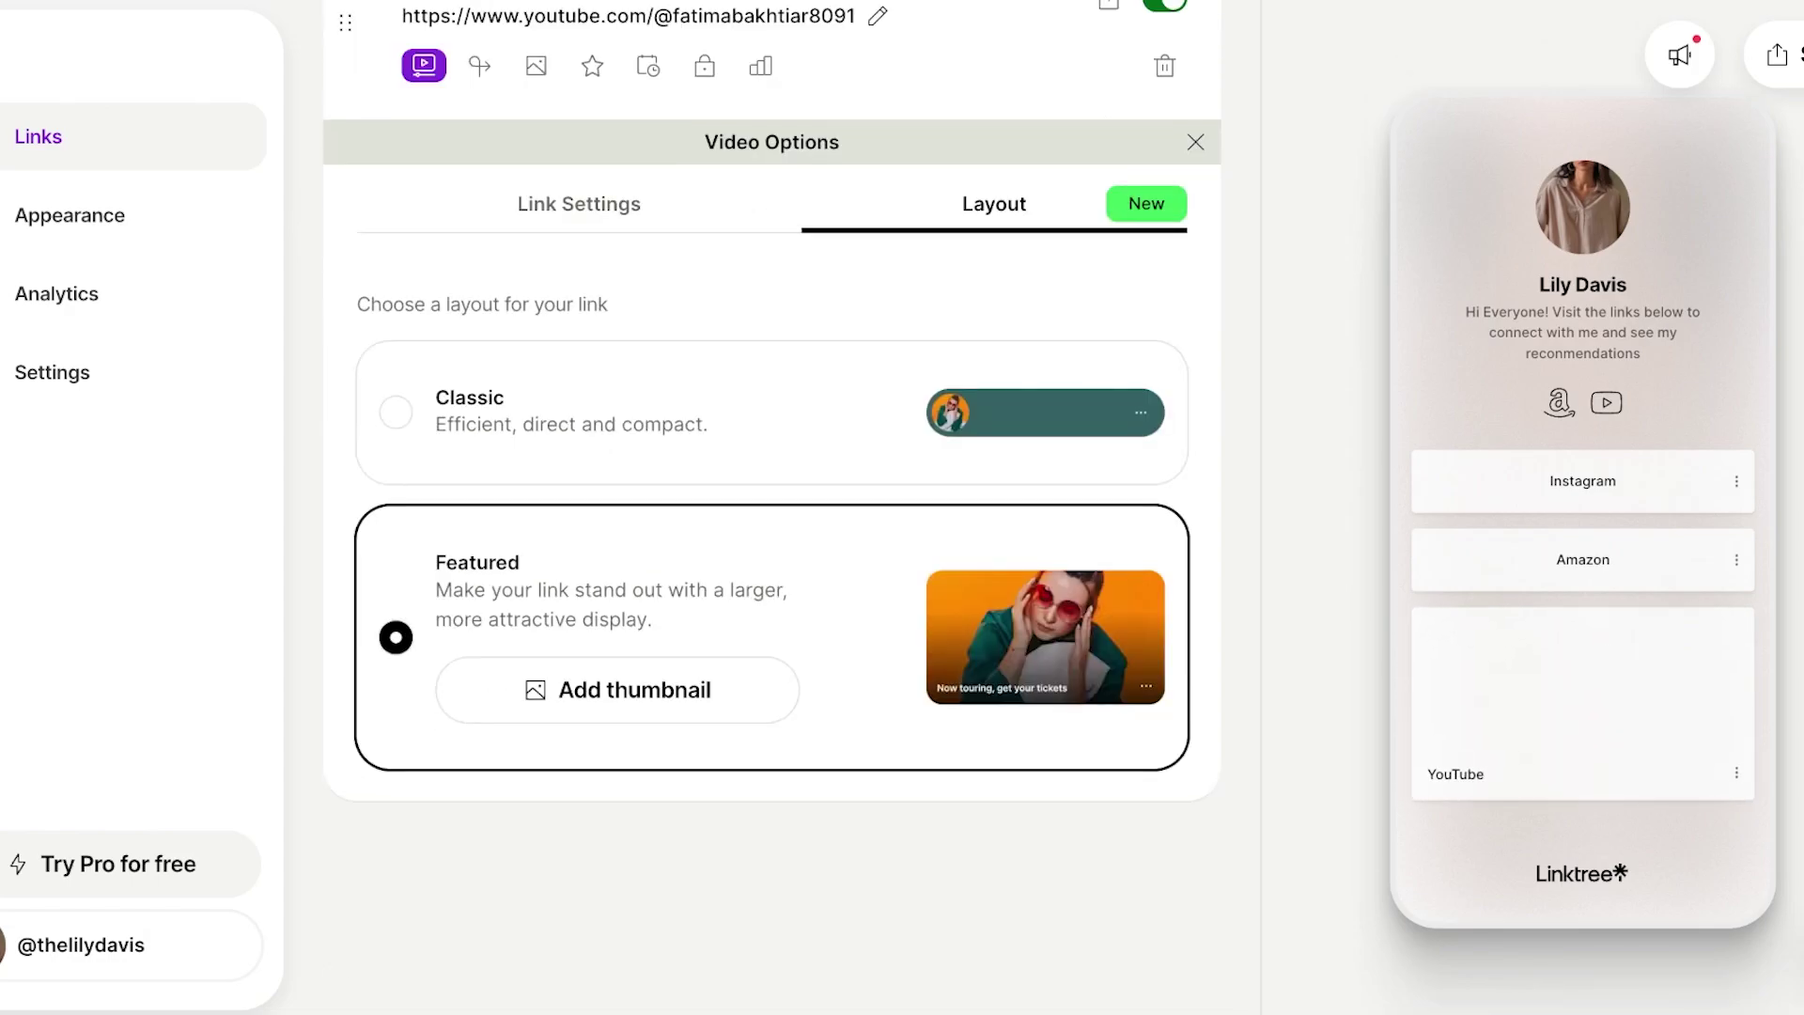
left_click(395, 411)
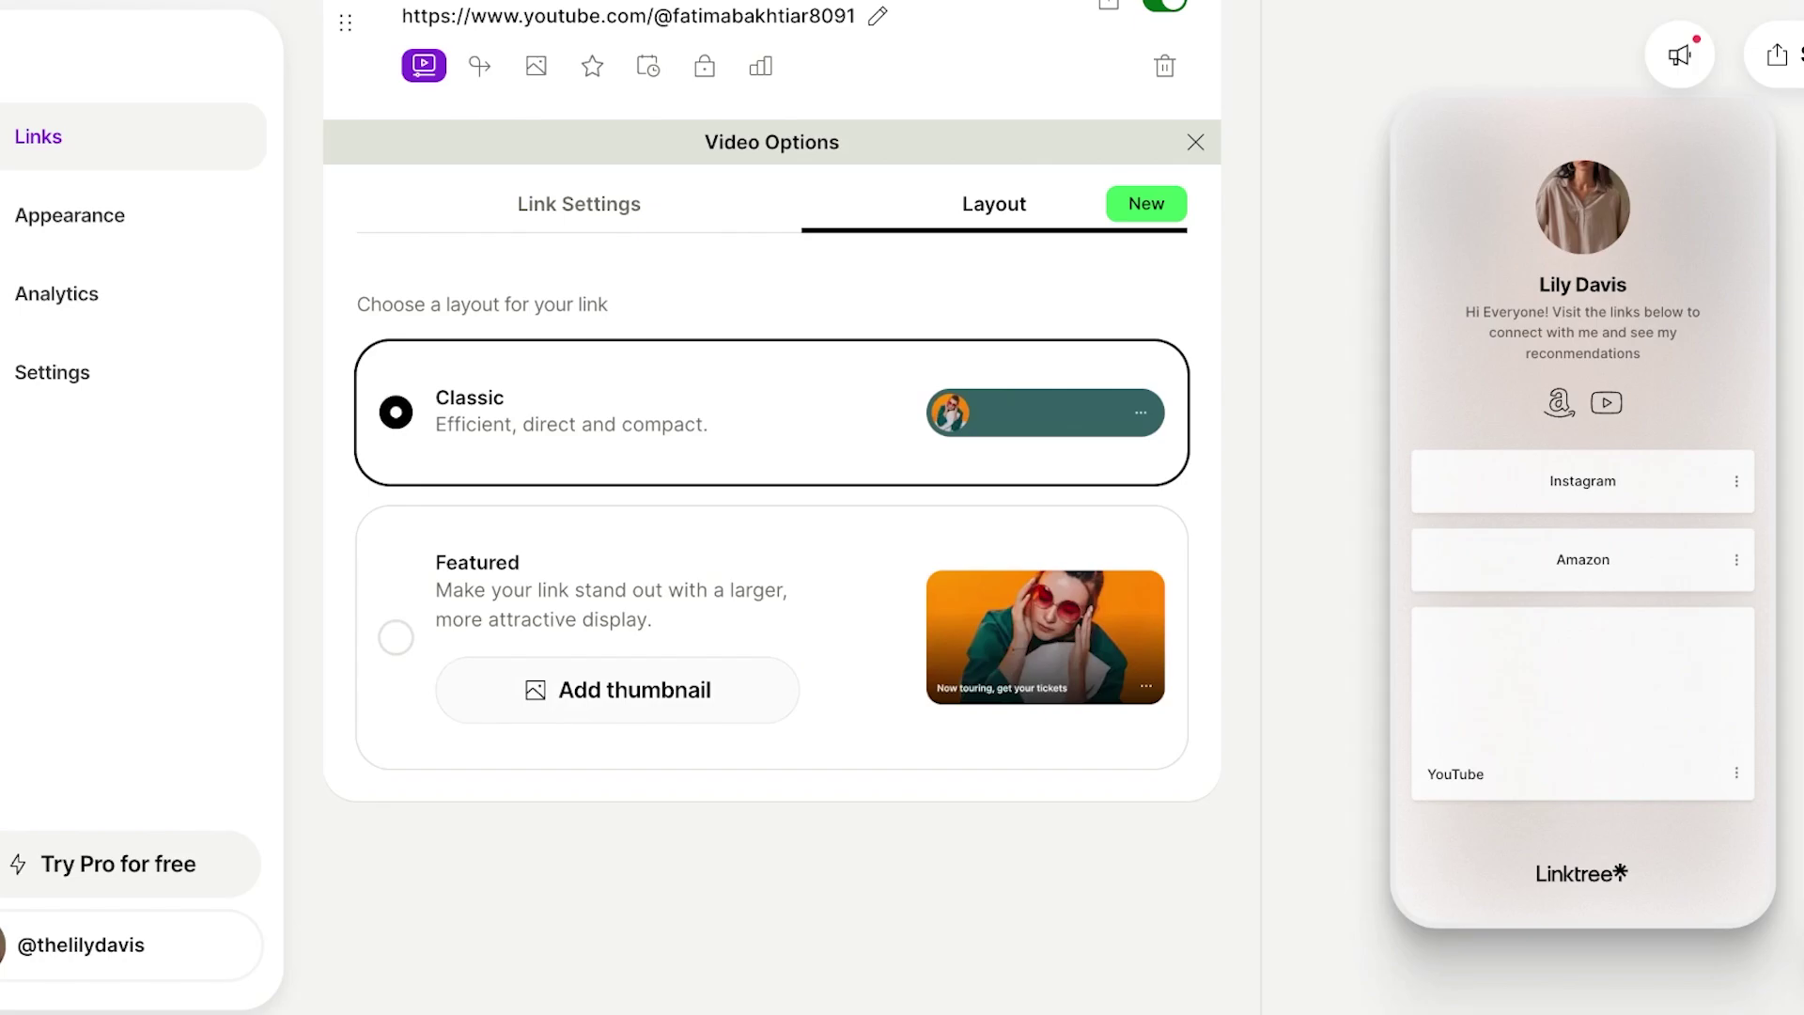
key("Escape")
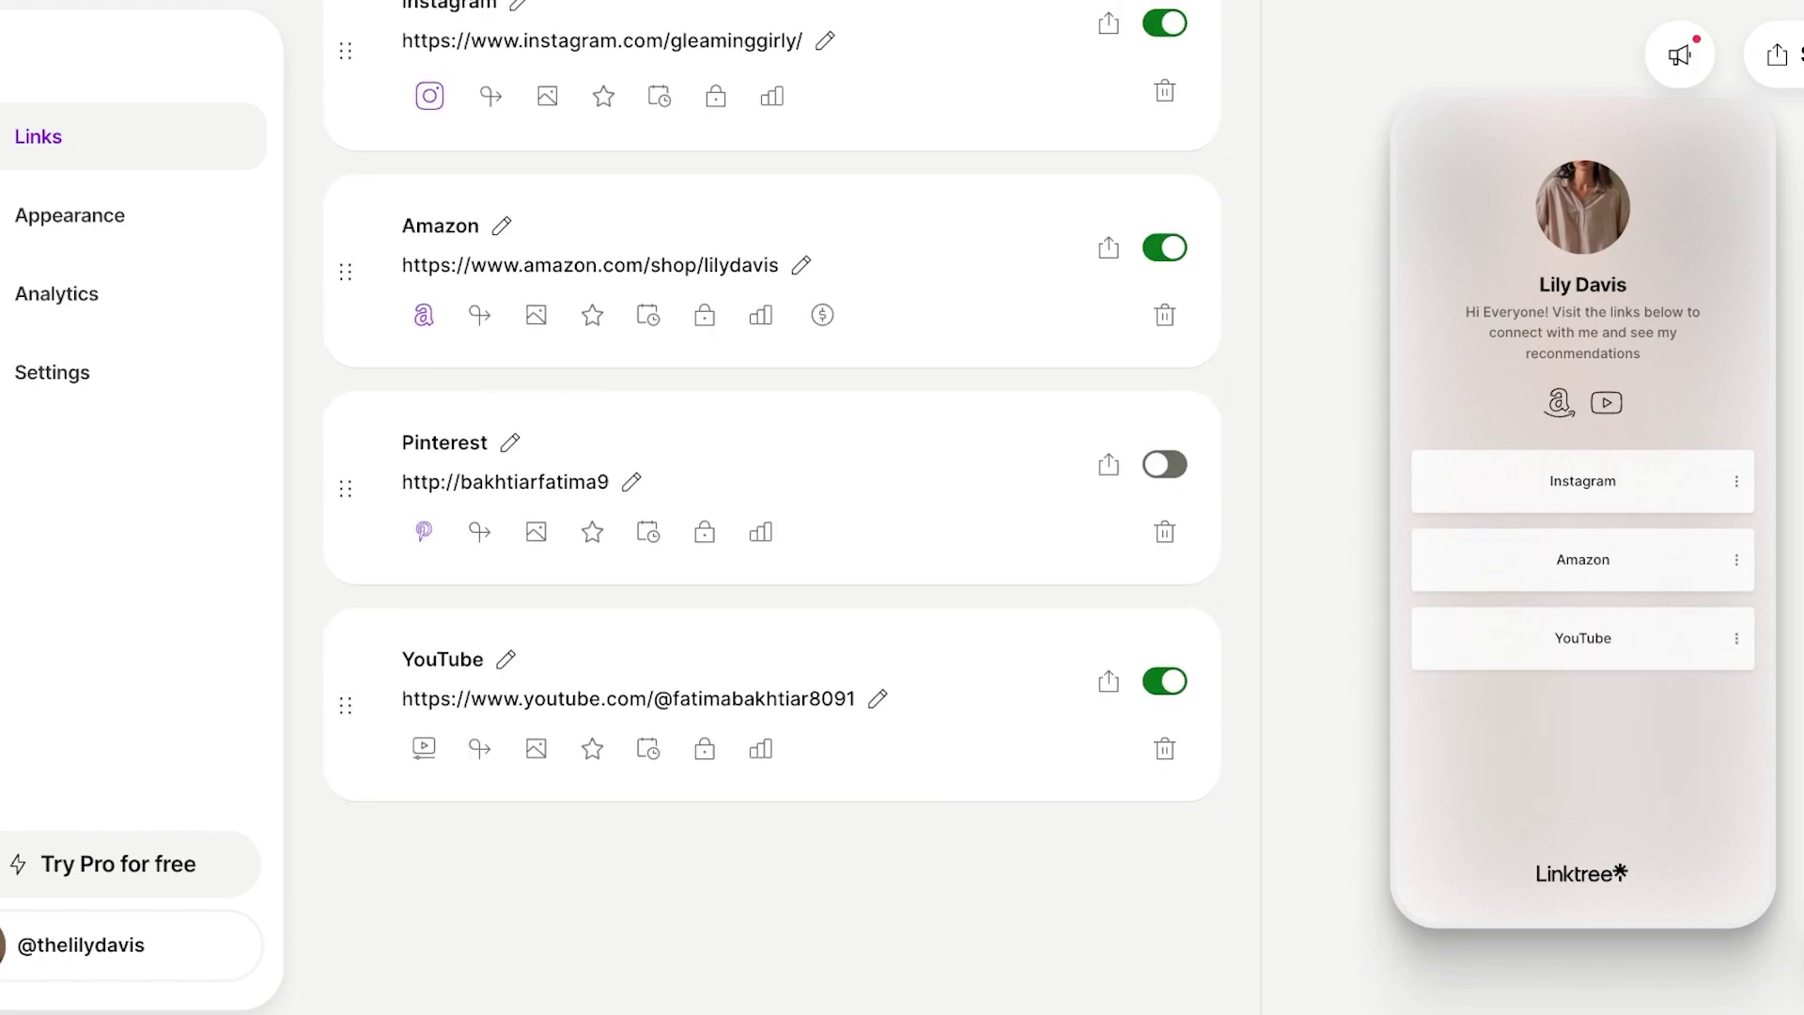
Switch the Instagram link's layout to Featured so it shows as a large card.
scroll(770, 507, "up", 5)
scroll(770, 508, "down", 1)
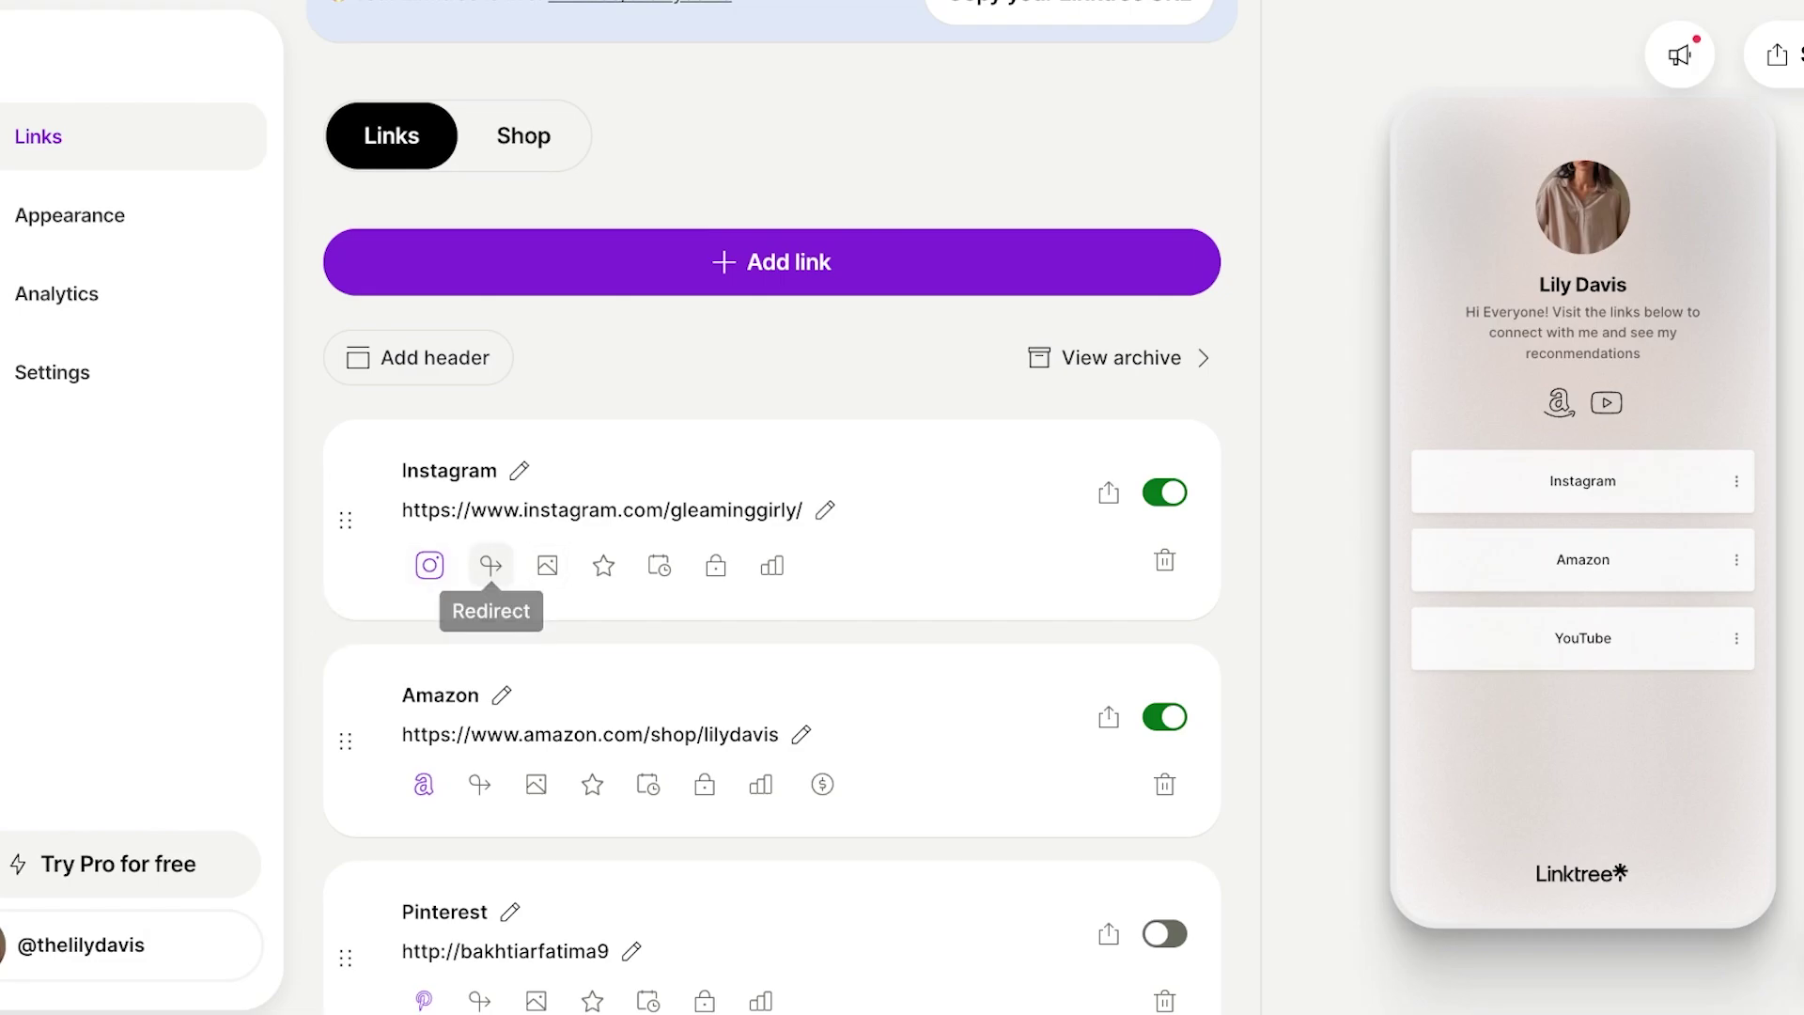
left_click(430, 565)
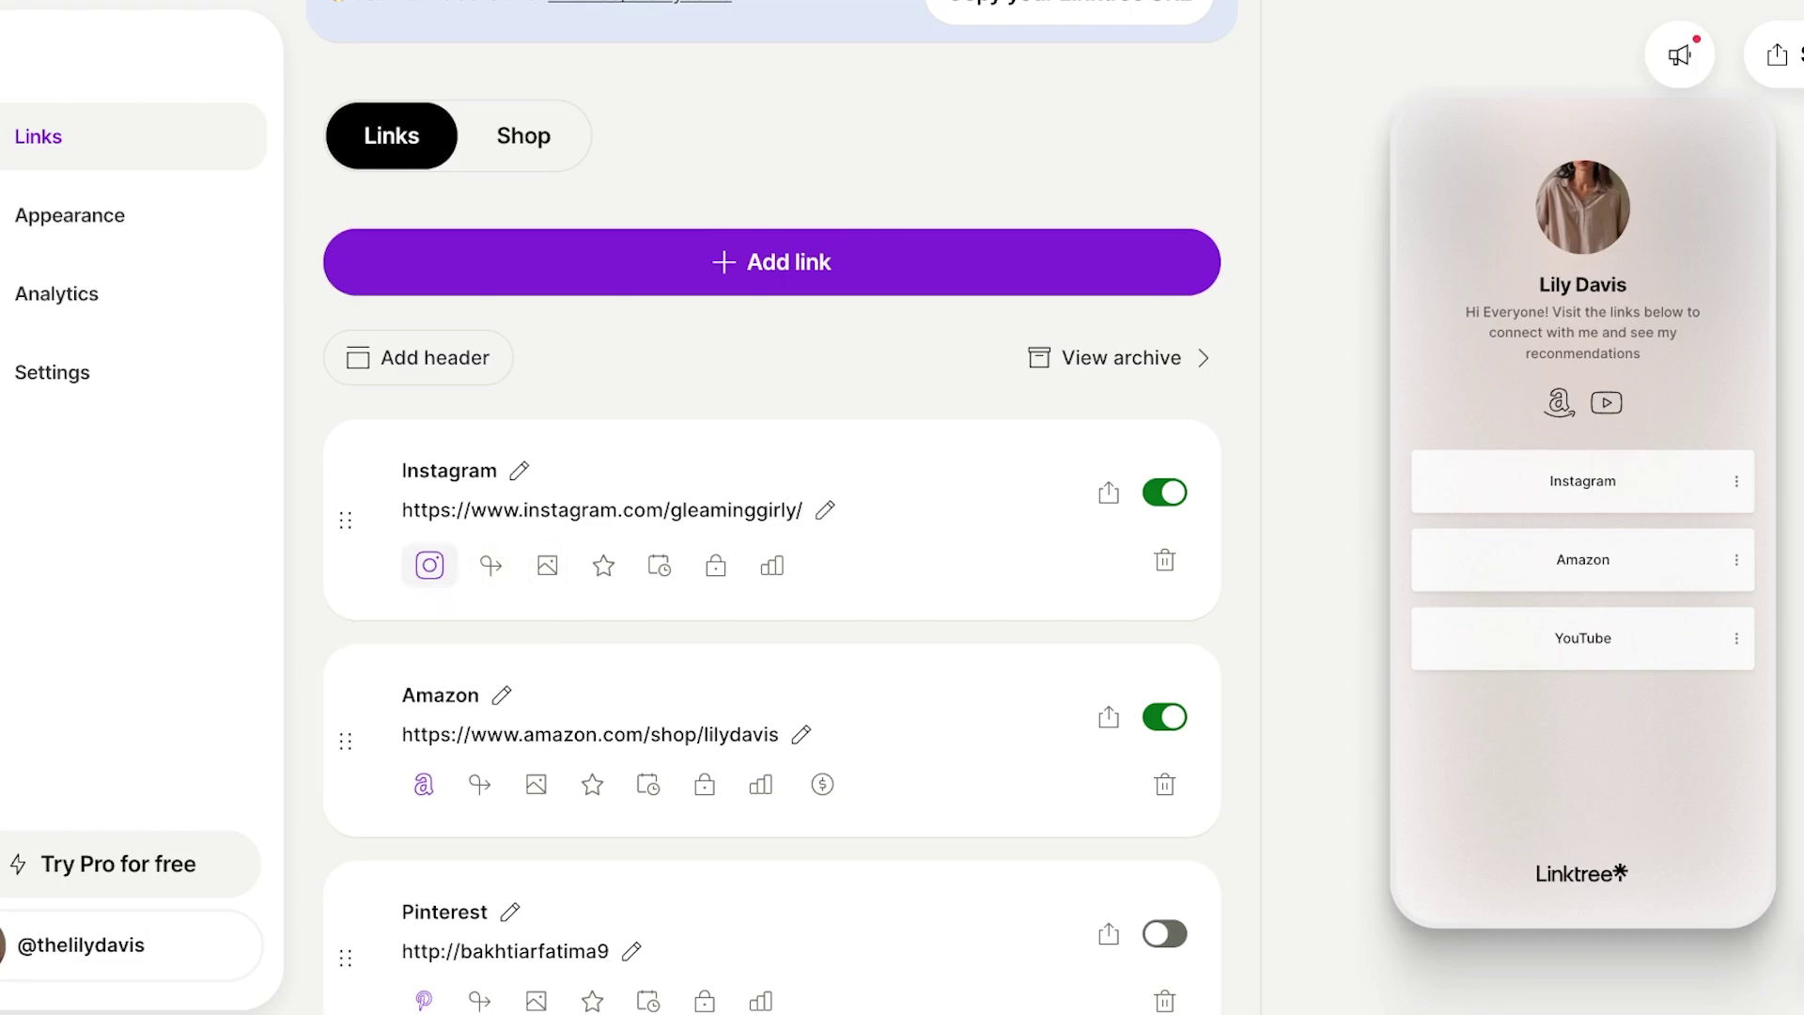
left_click(994, 397)
left_click(396, 829)
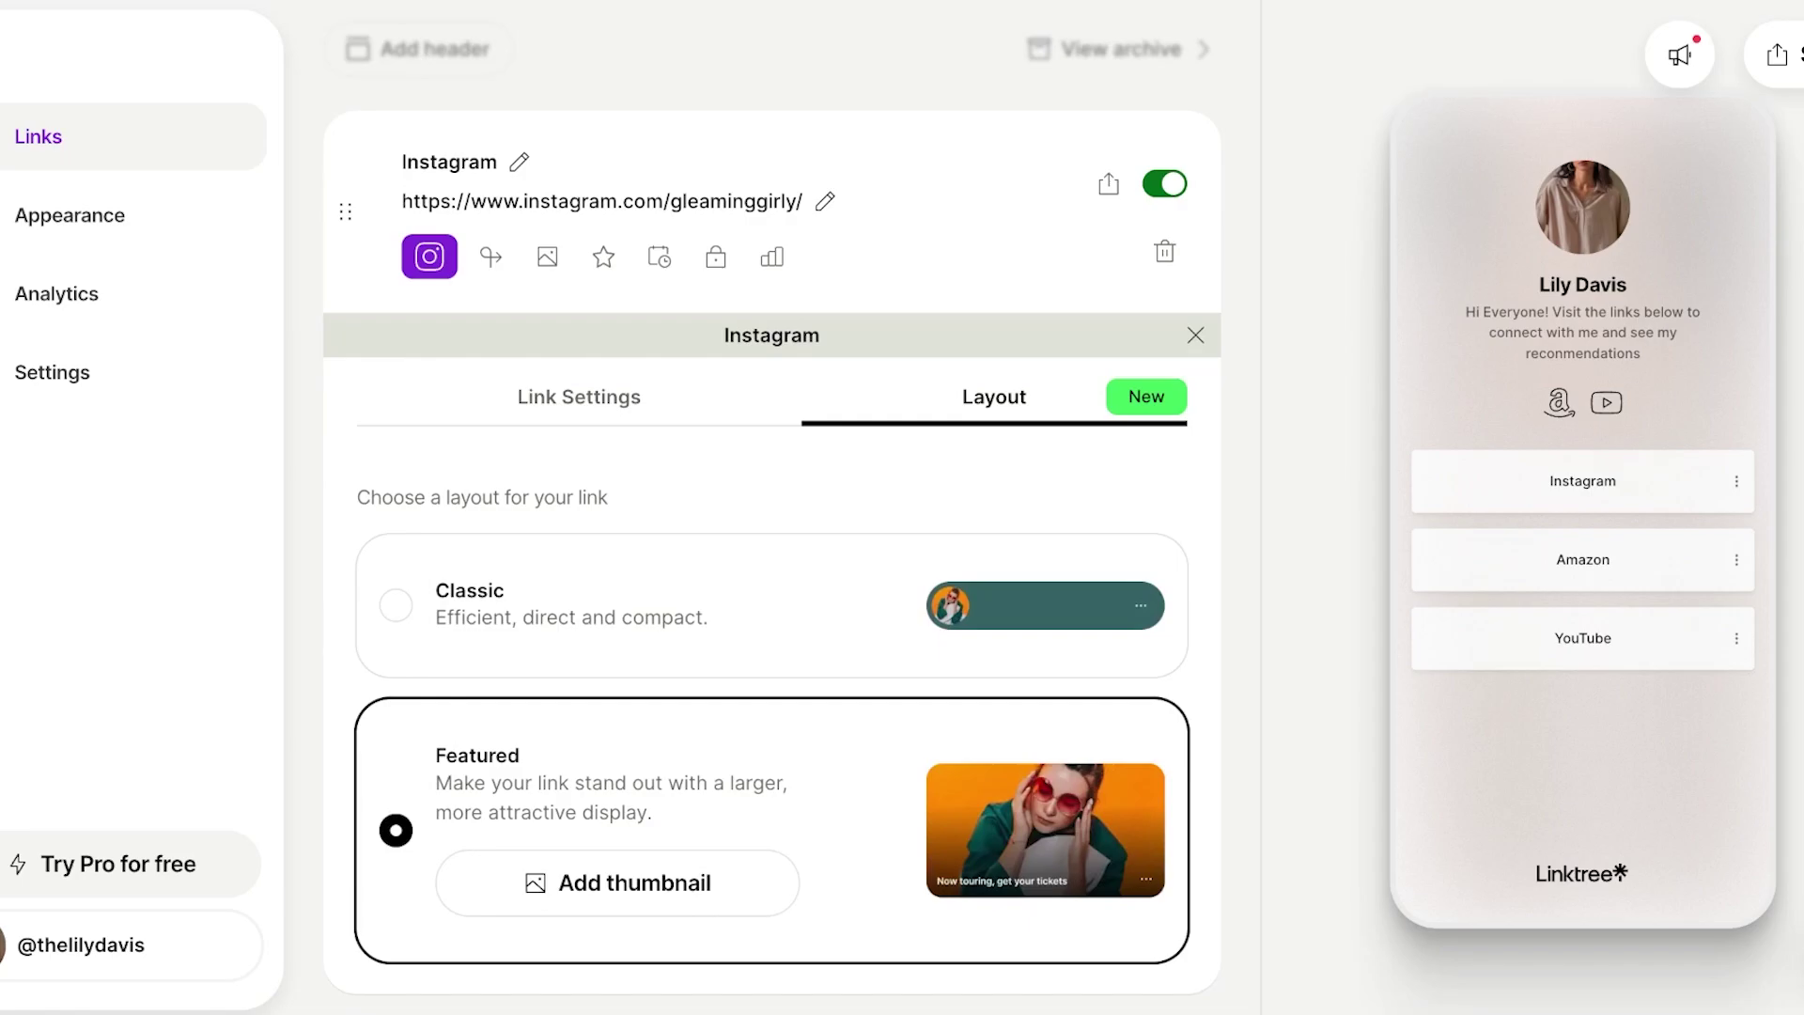
scroll(771, 507, "down", 3)
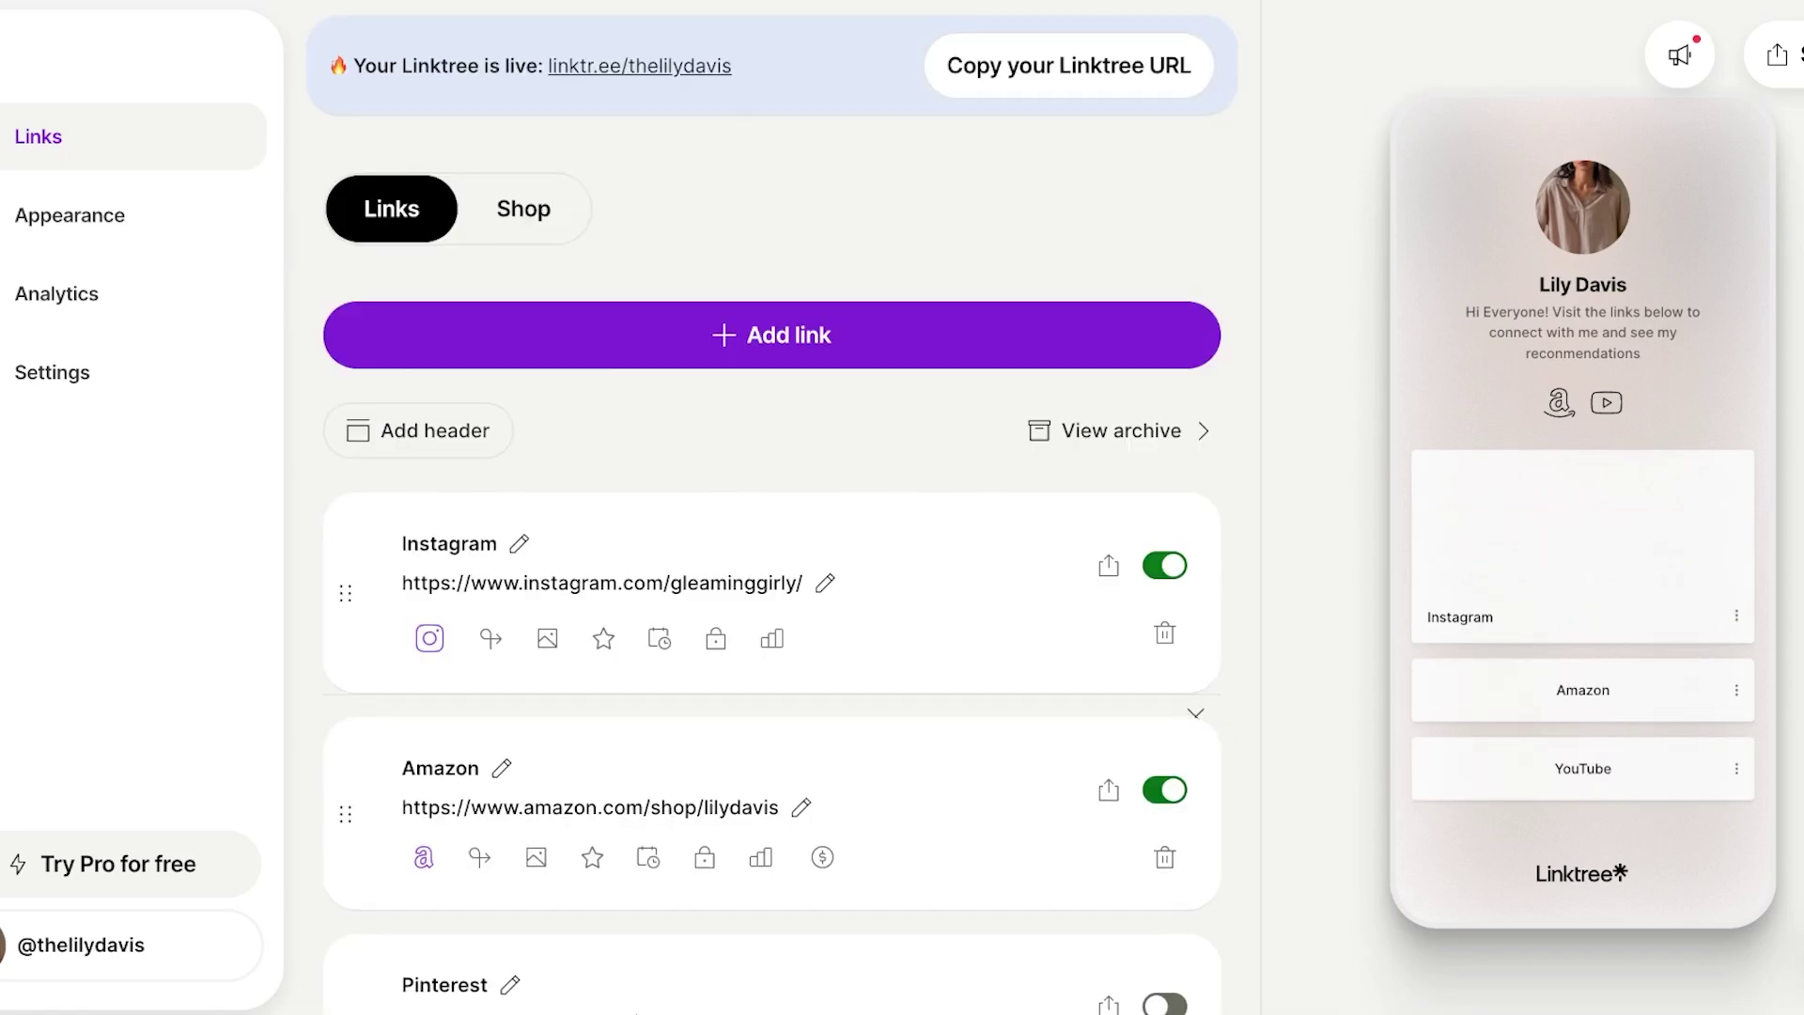
scroll(772, 507, "down", 5)
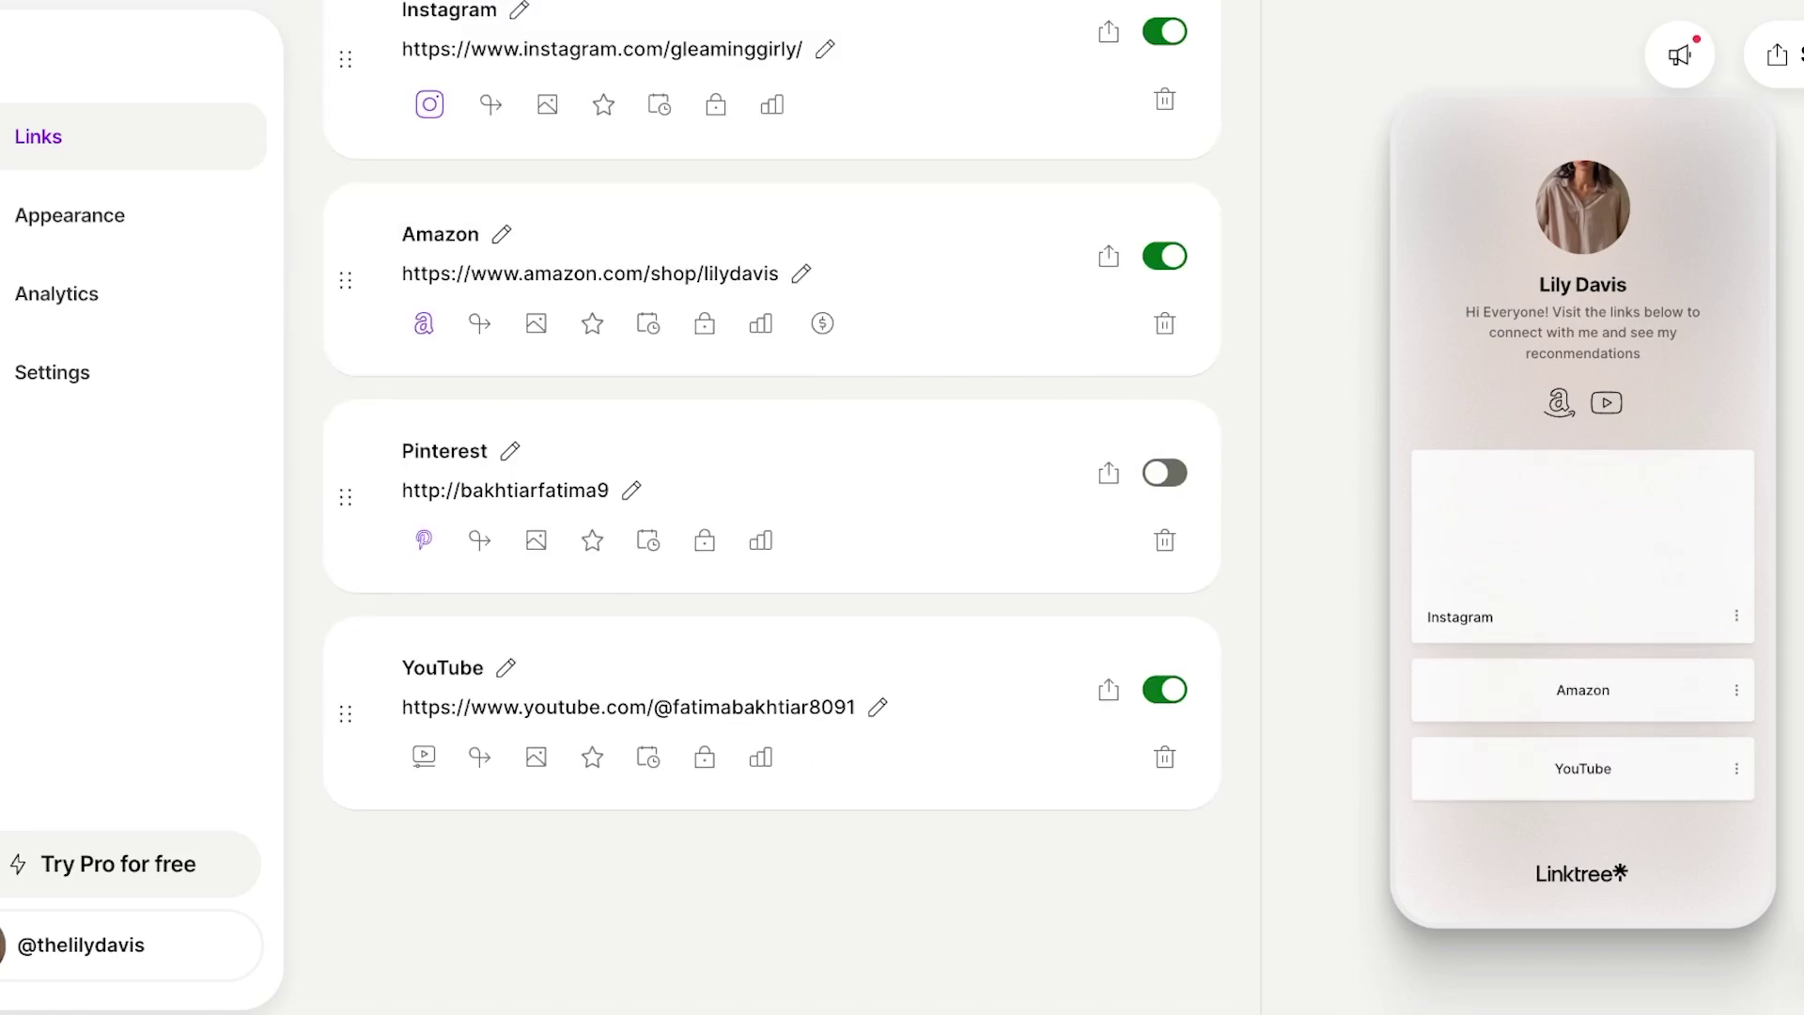
scroll(772, 508, "up", 5)
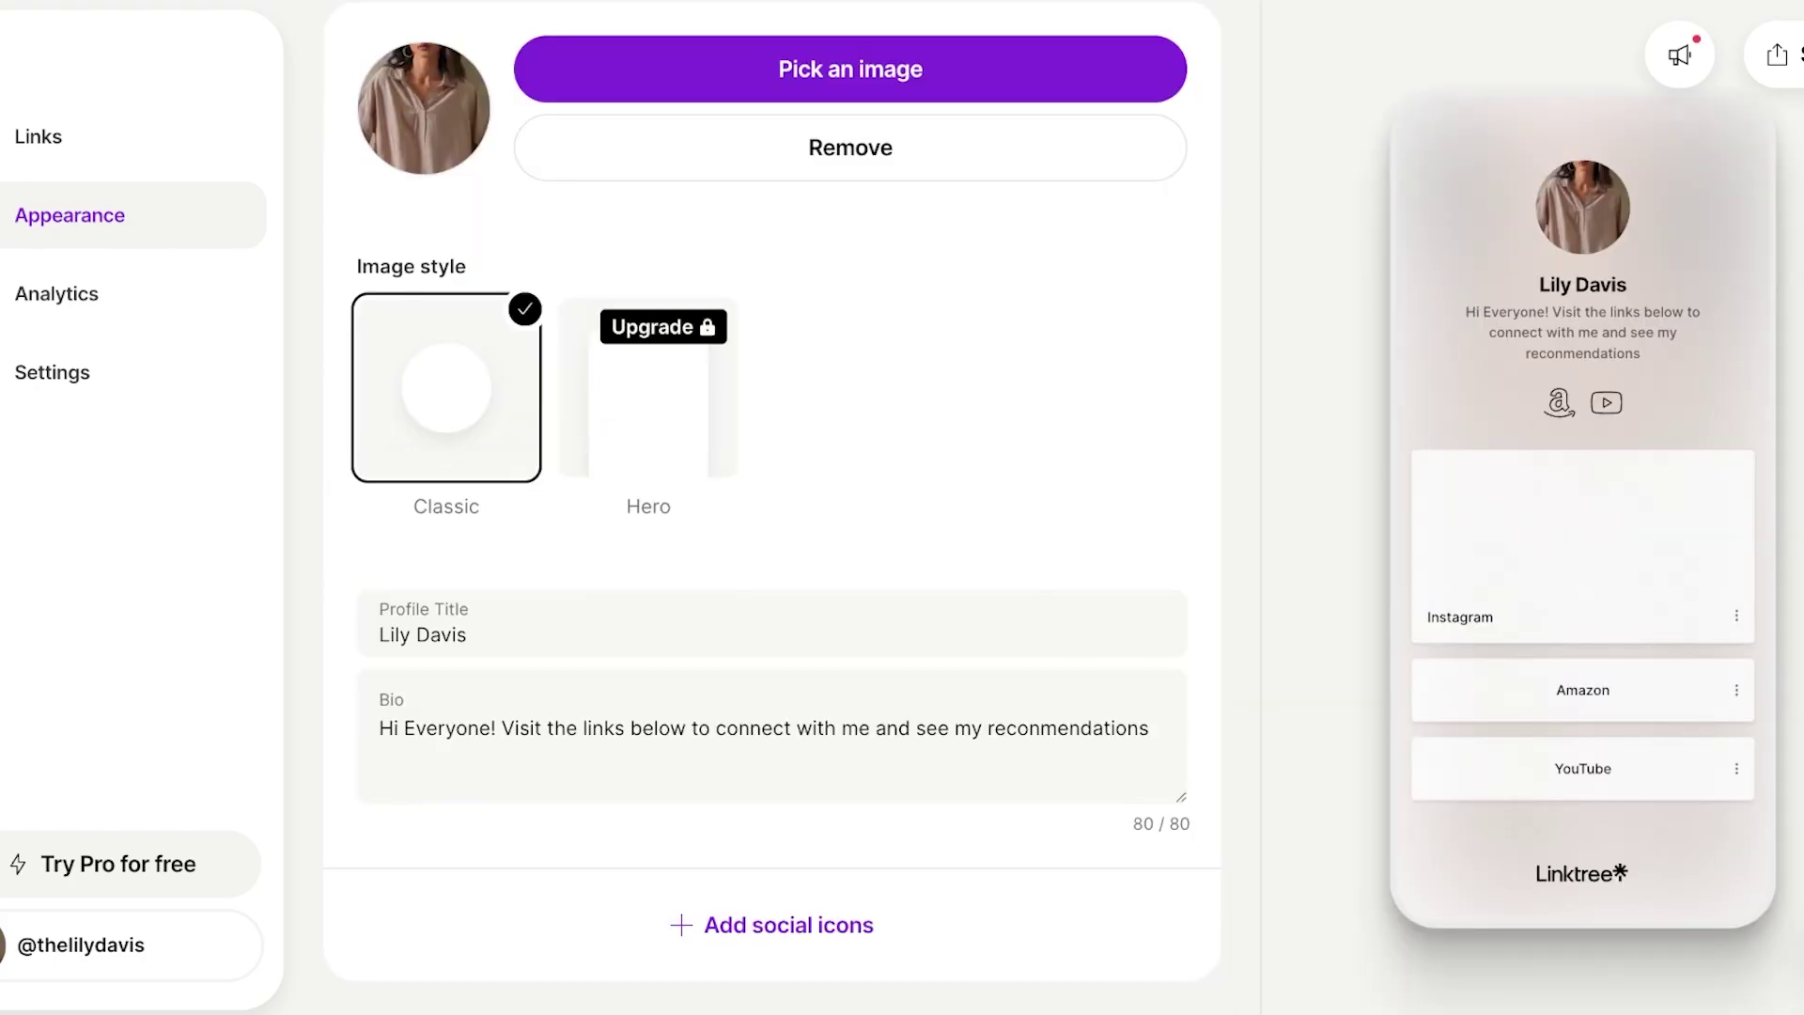
Browse the Themes list and apply the Linktree x Luke John Matthew Arnold theme.
scroll(771, 601, "down", 2)
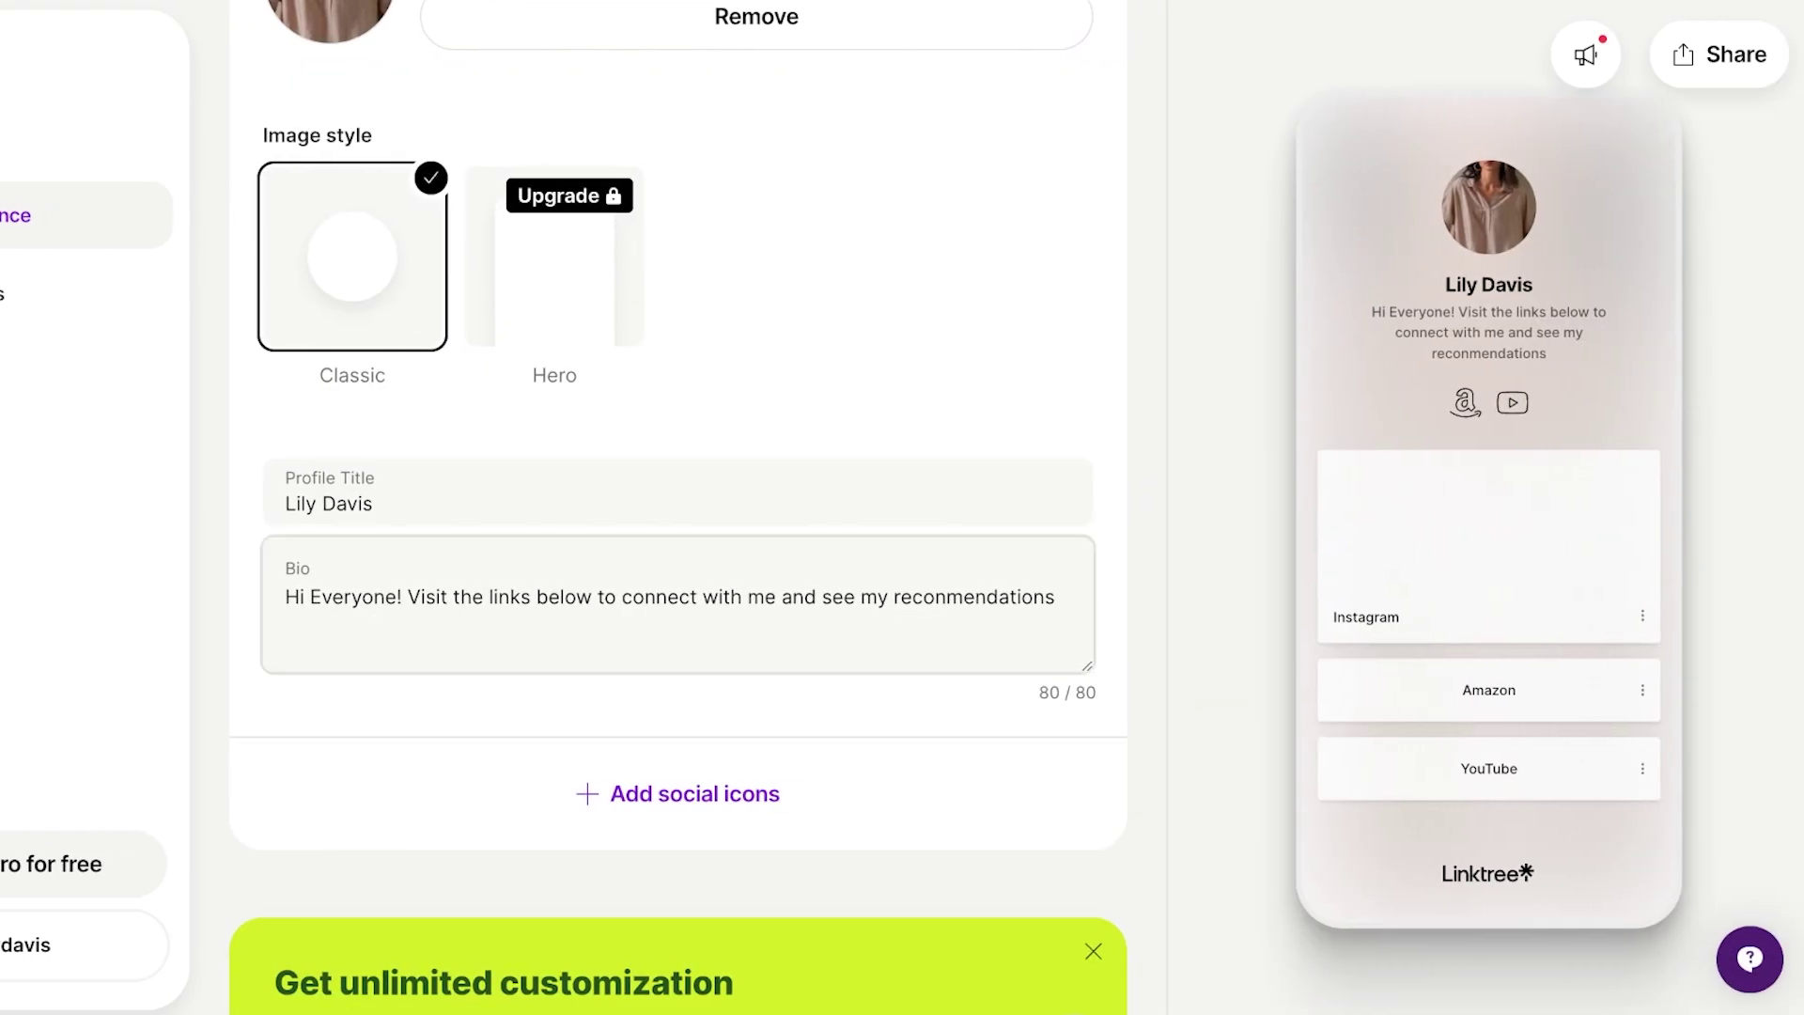
scroll(677, 508, "down", 15)
scroll(677, 508, "up", 7)
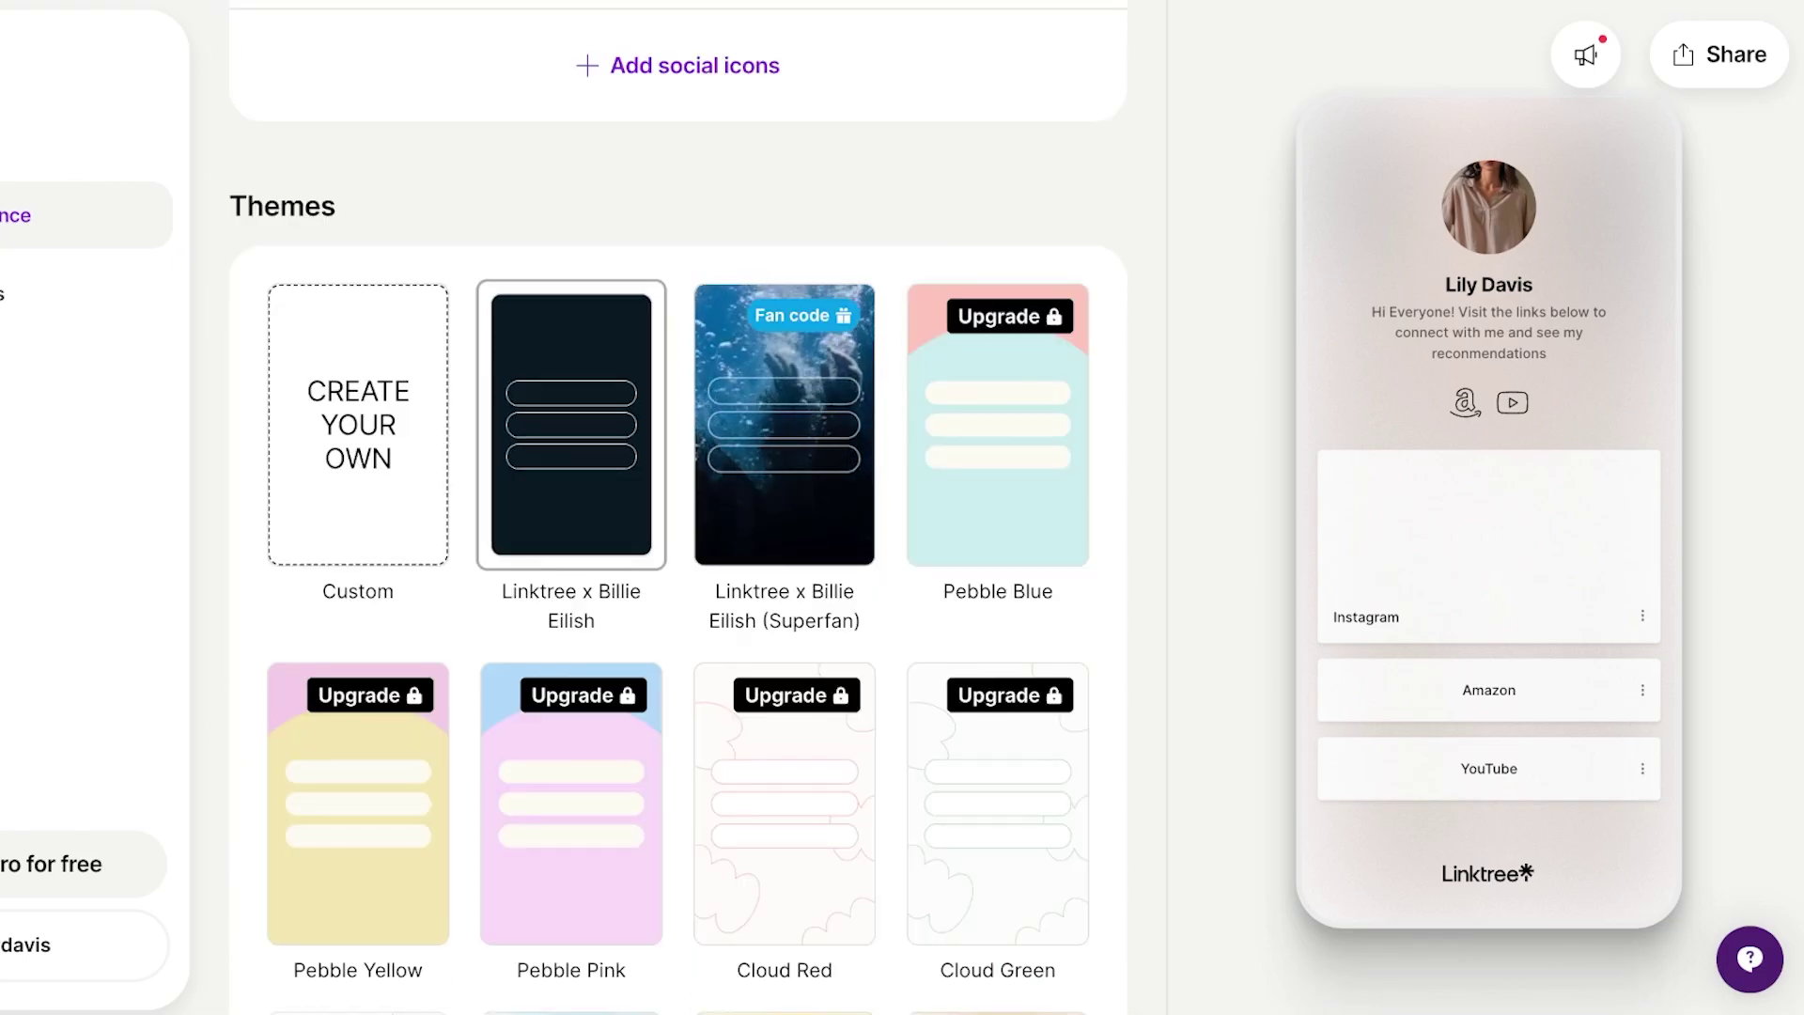
scroll(677, 507, "down", 4)
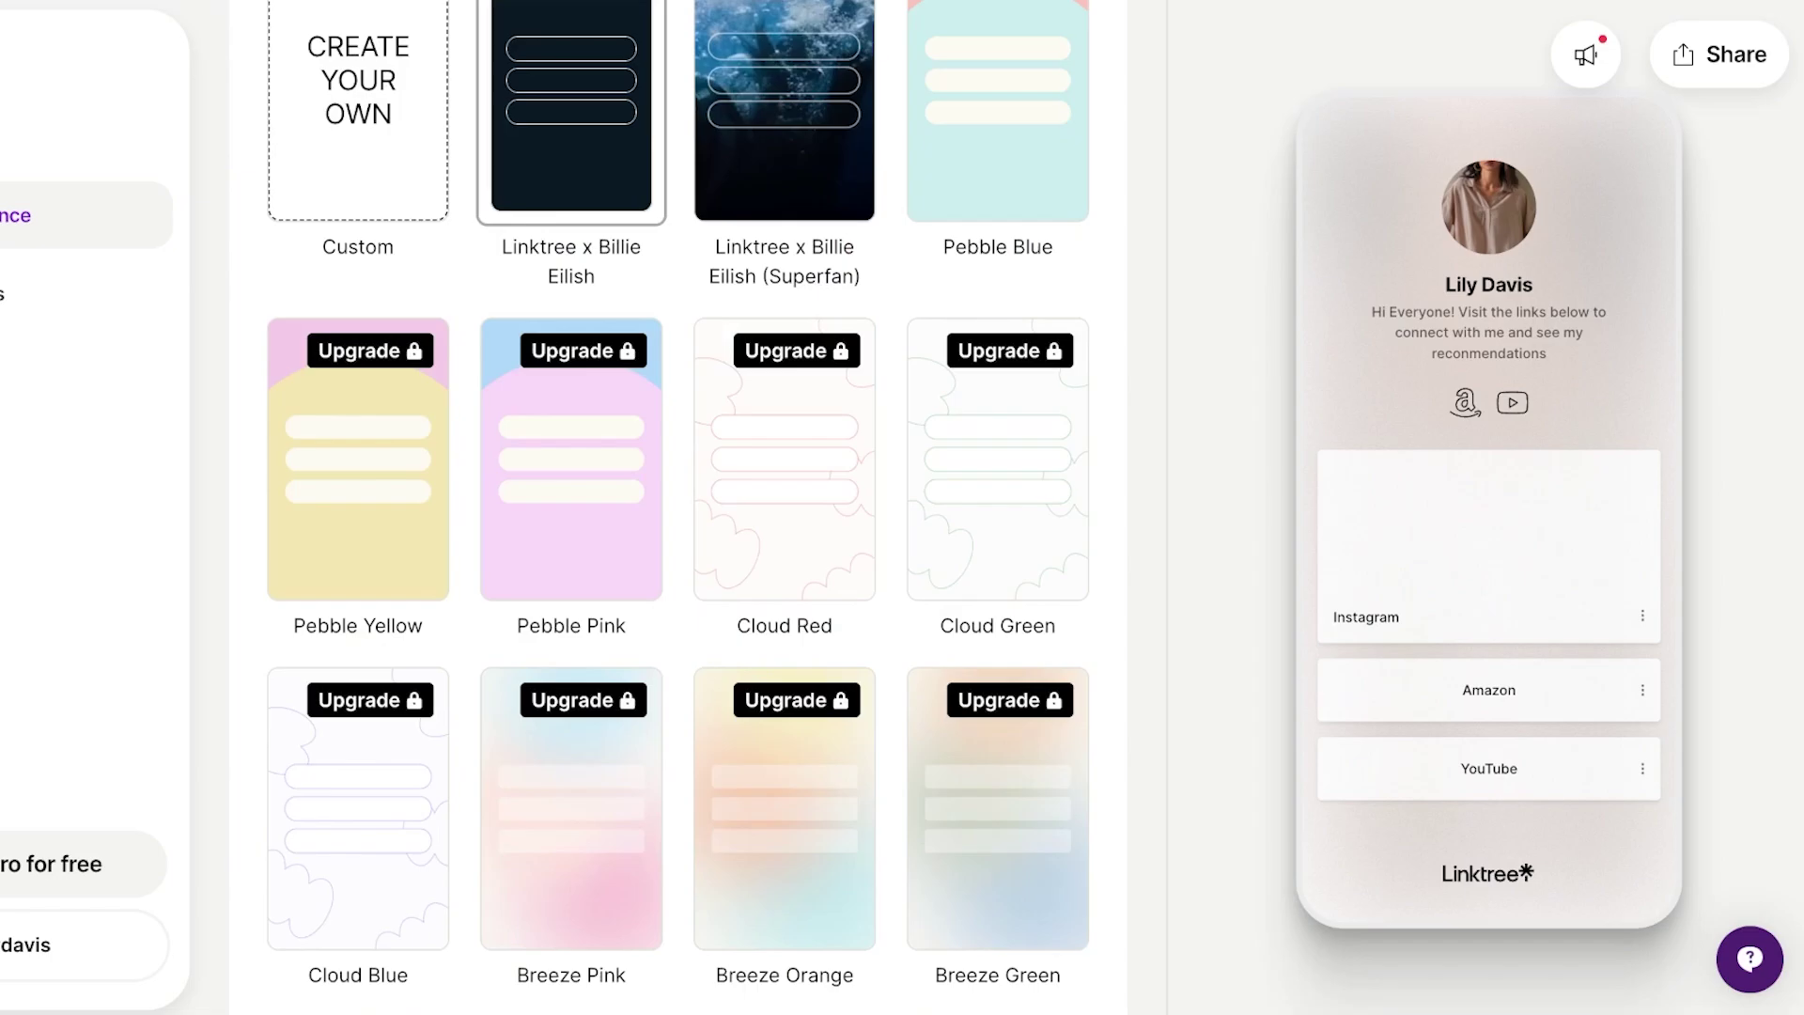
scroll(677, 507, "down", 15)
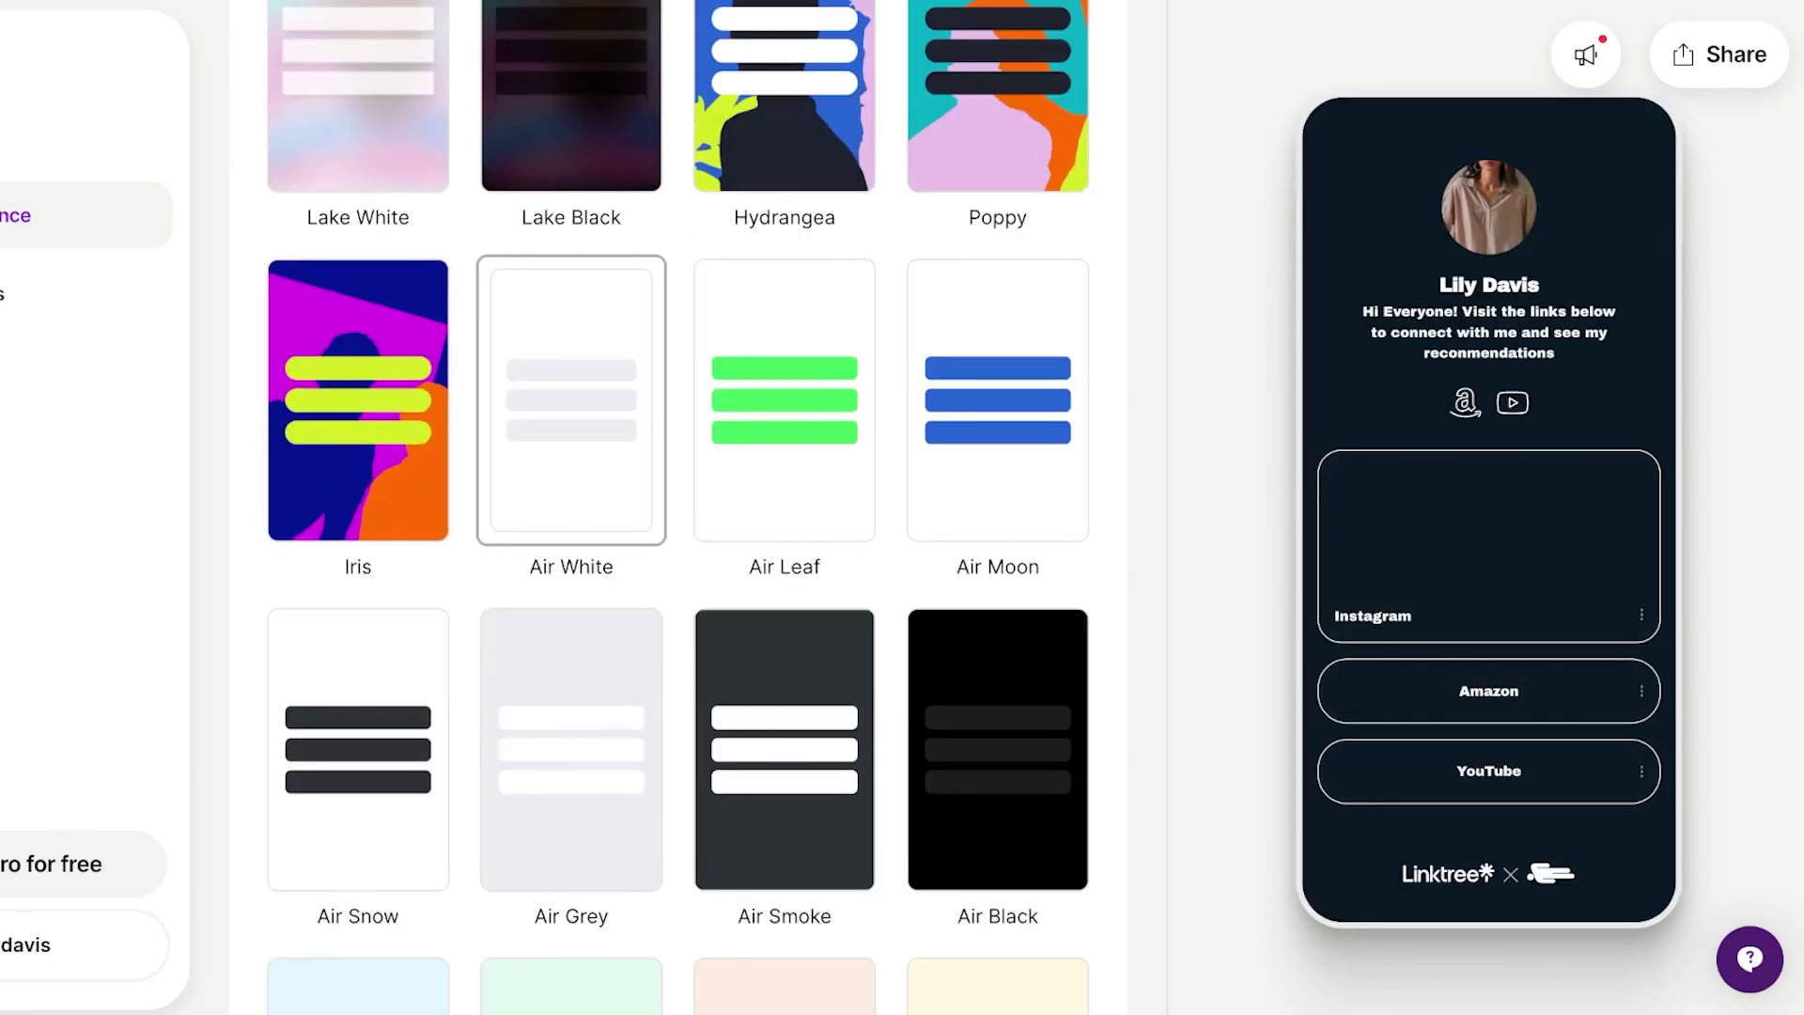
scroll(677, 507, "down", 9)
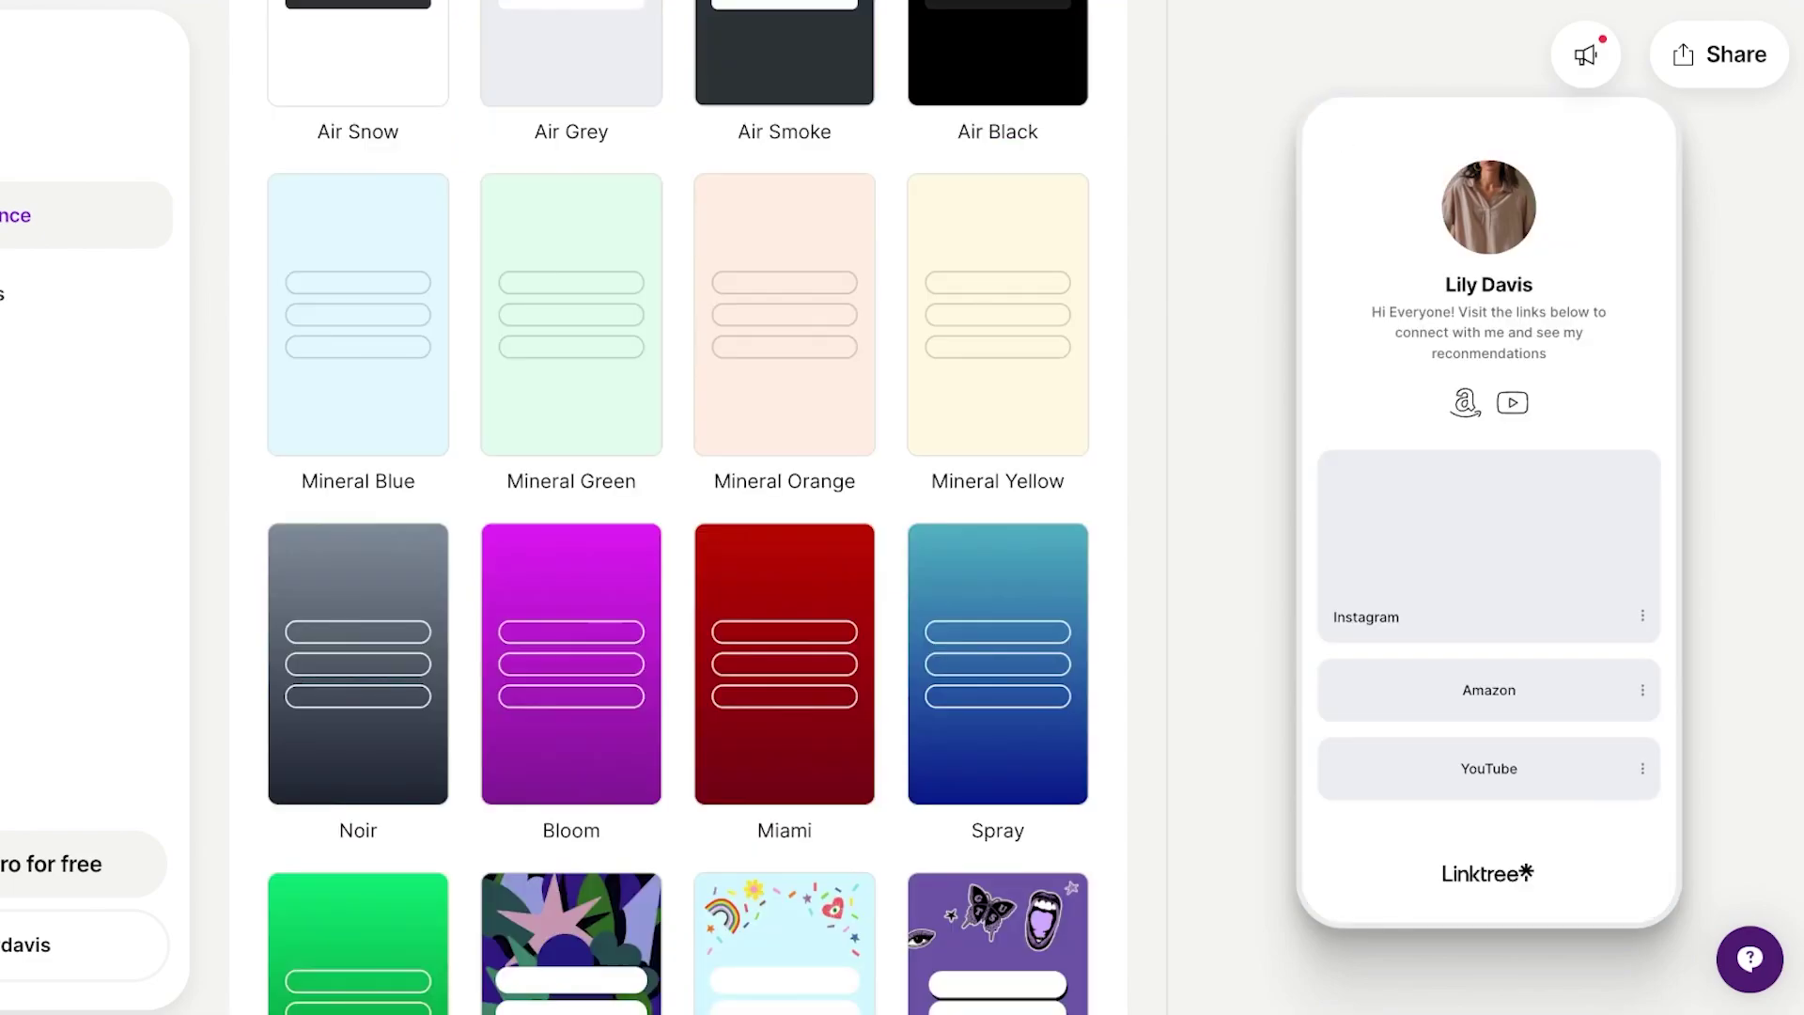
scroll(677, 508, "down", 5)
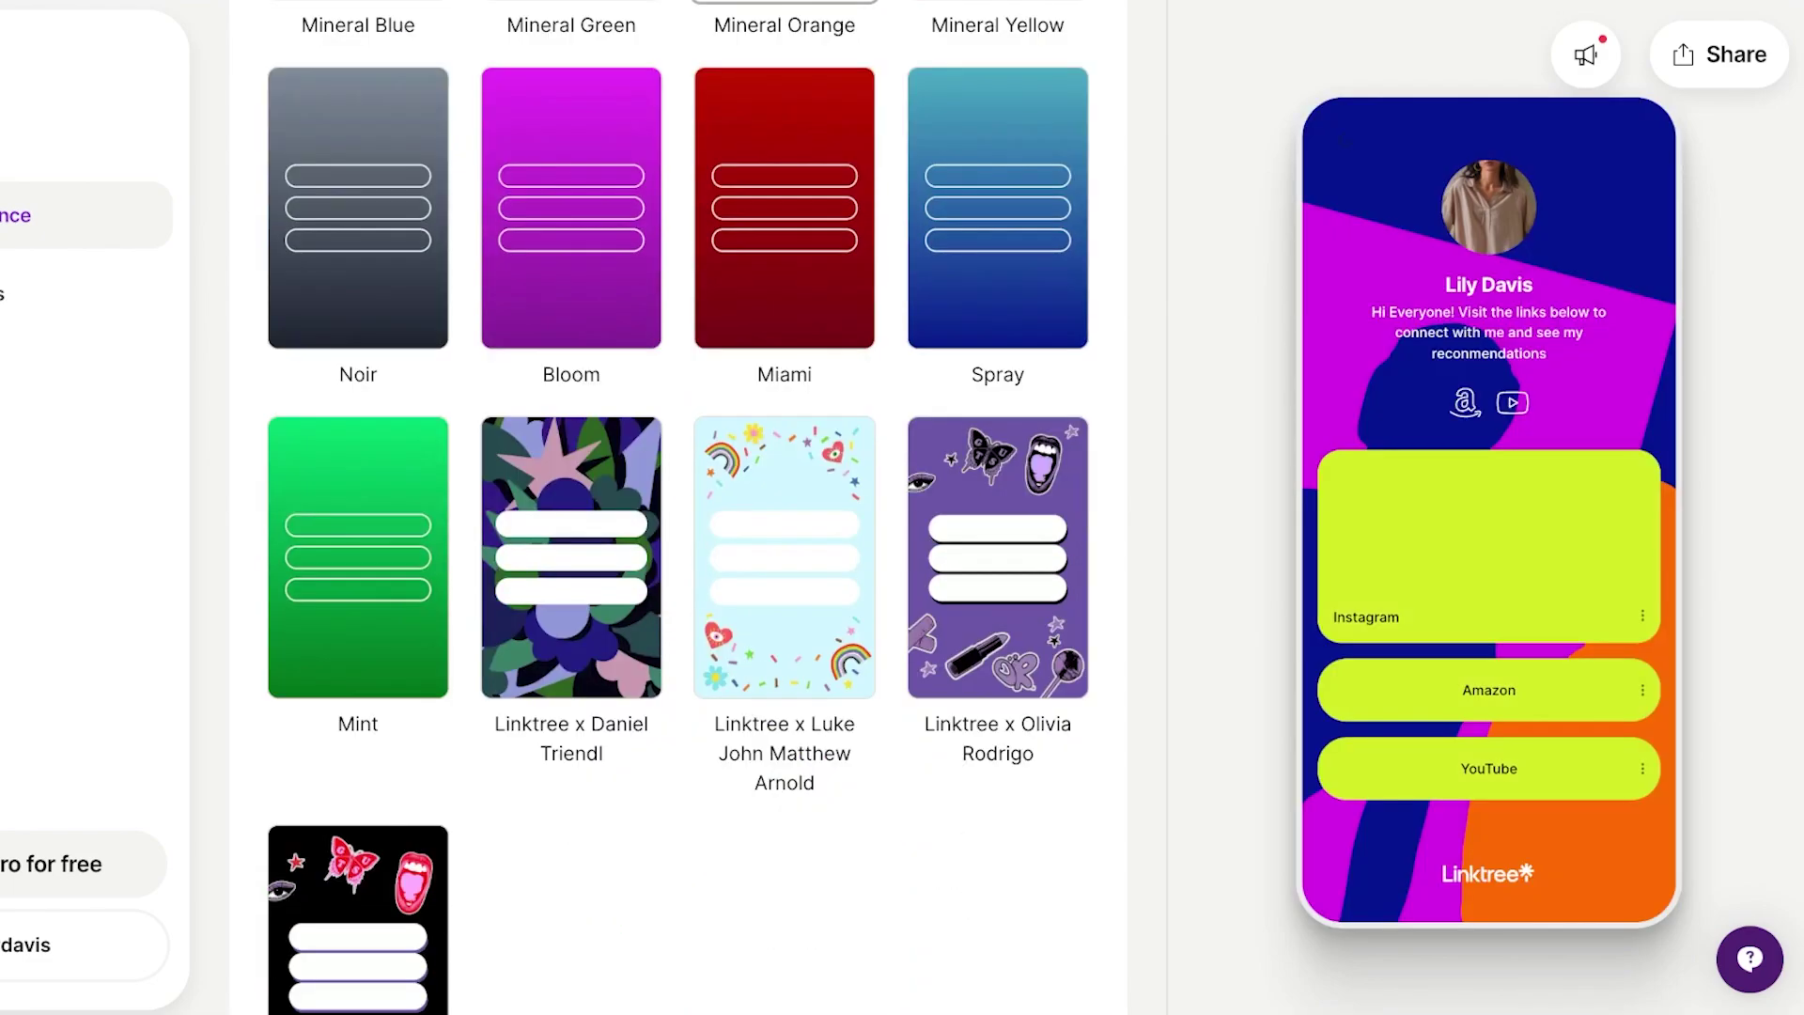
left_click(784, 557)
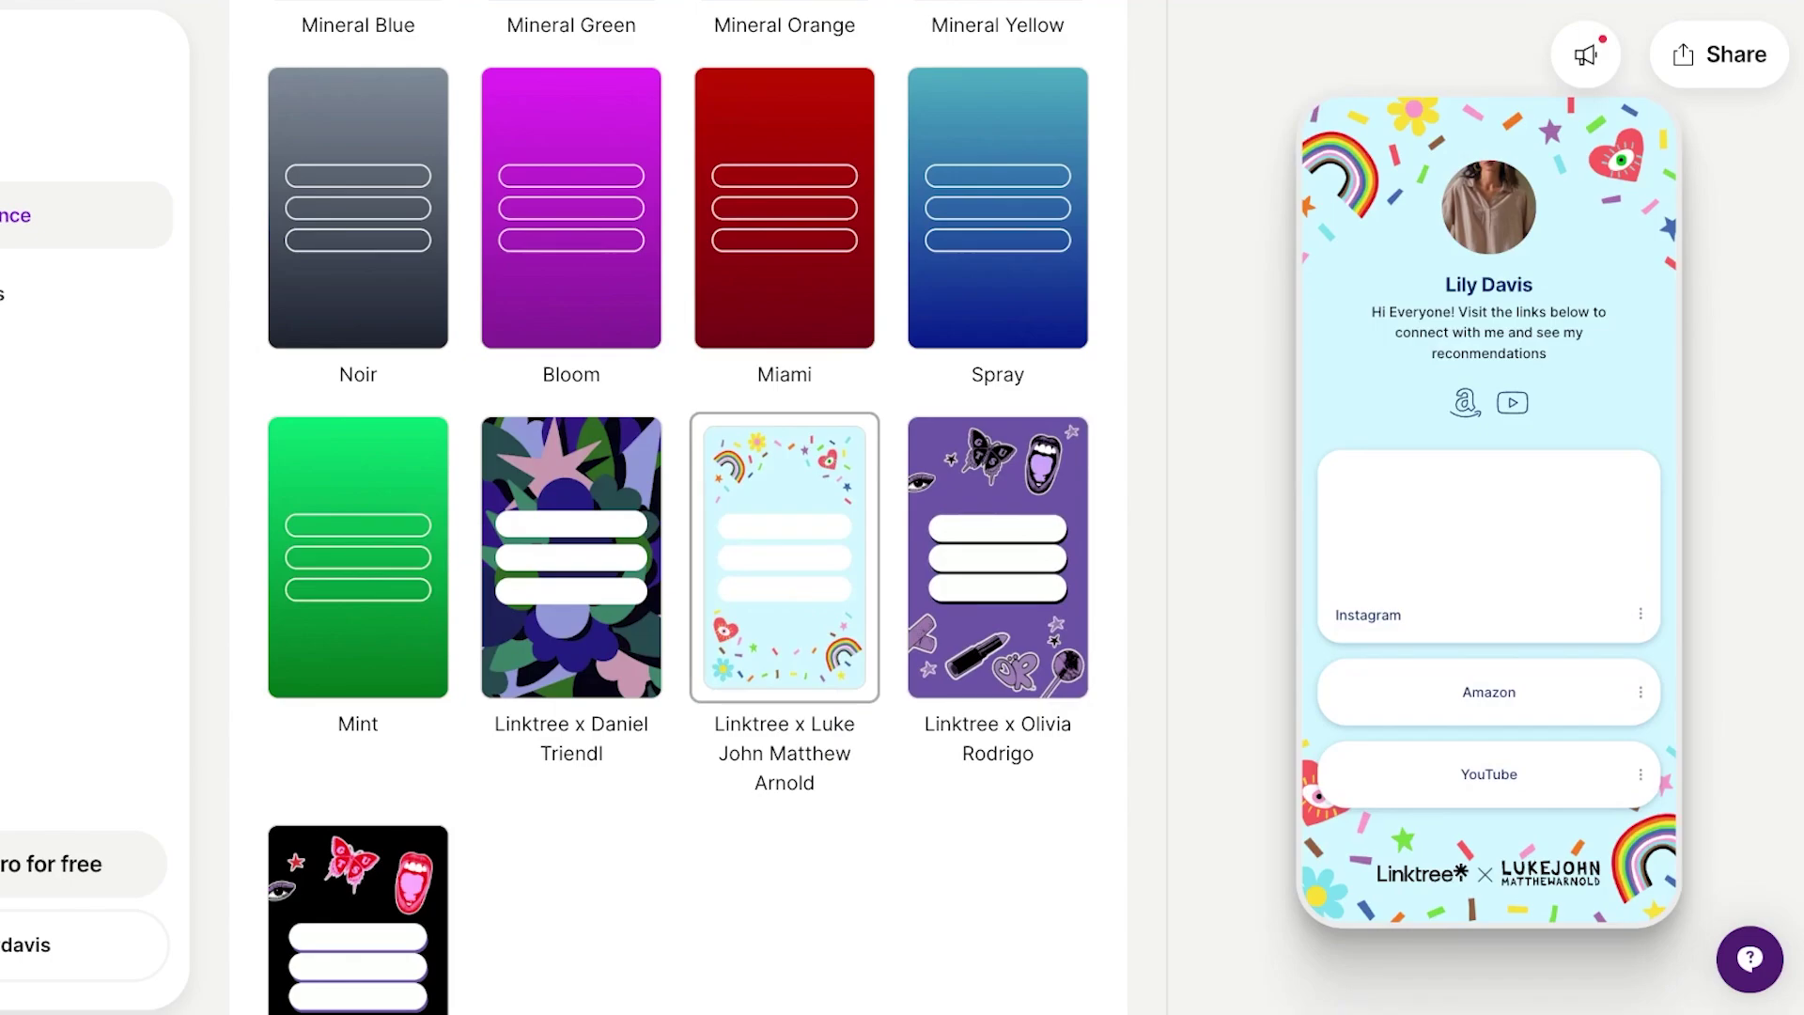
Apply the Linktree x Olivia Rodrigo (Dark) theme instead.
scroll(677, 508, "down", 4)
left_click(358, 598)
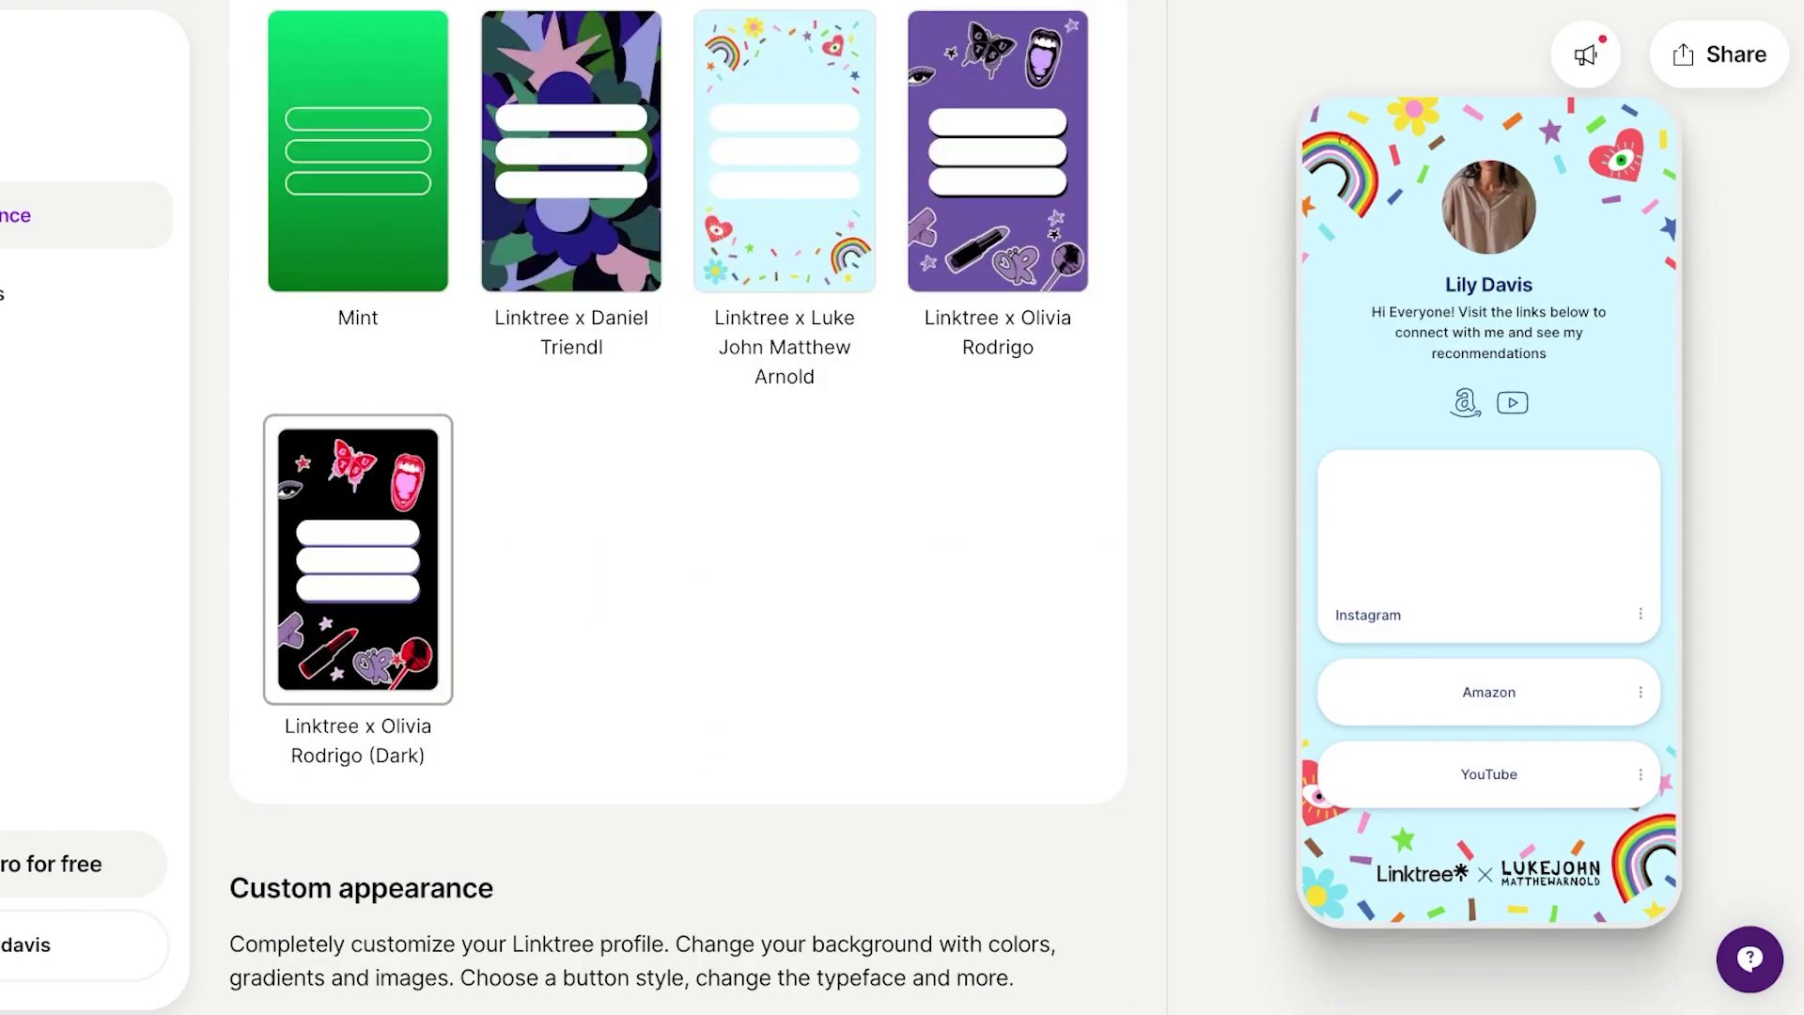
scroll(677, 507, "up", 20)
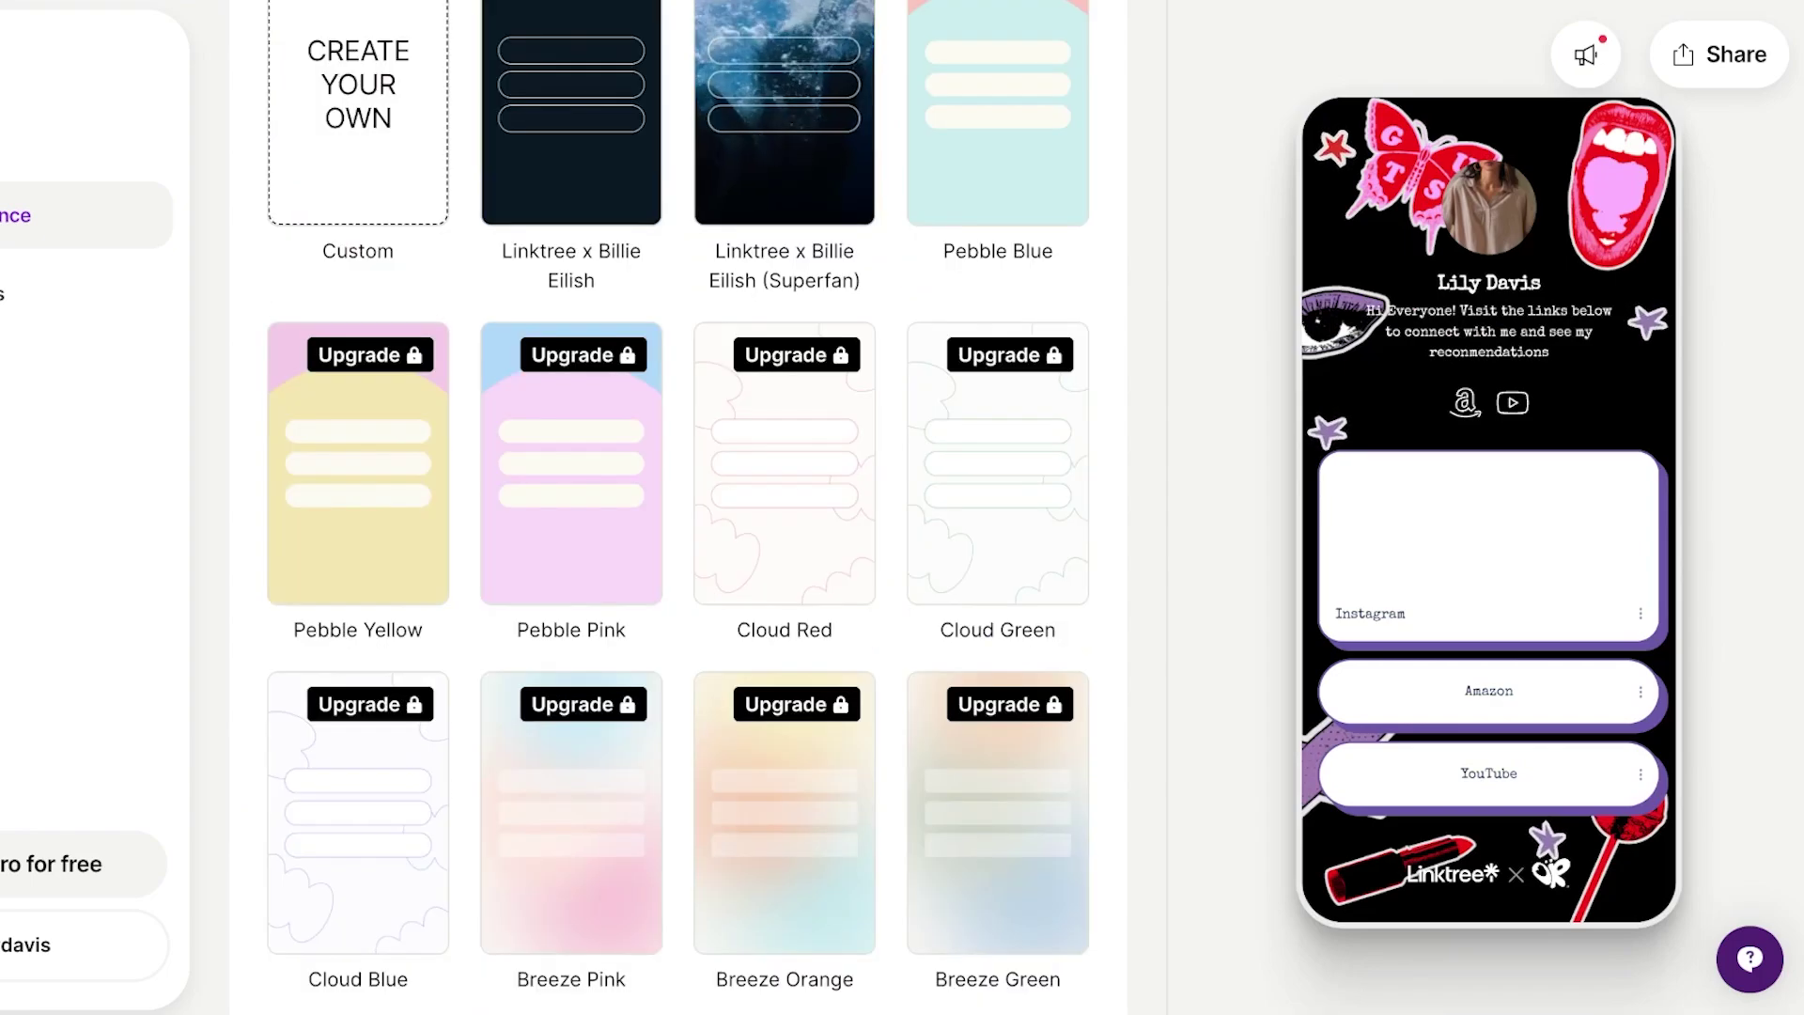
scroll(678, 508, "down", 20)
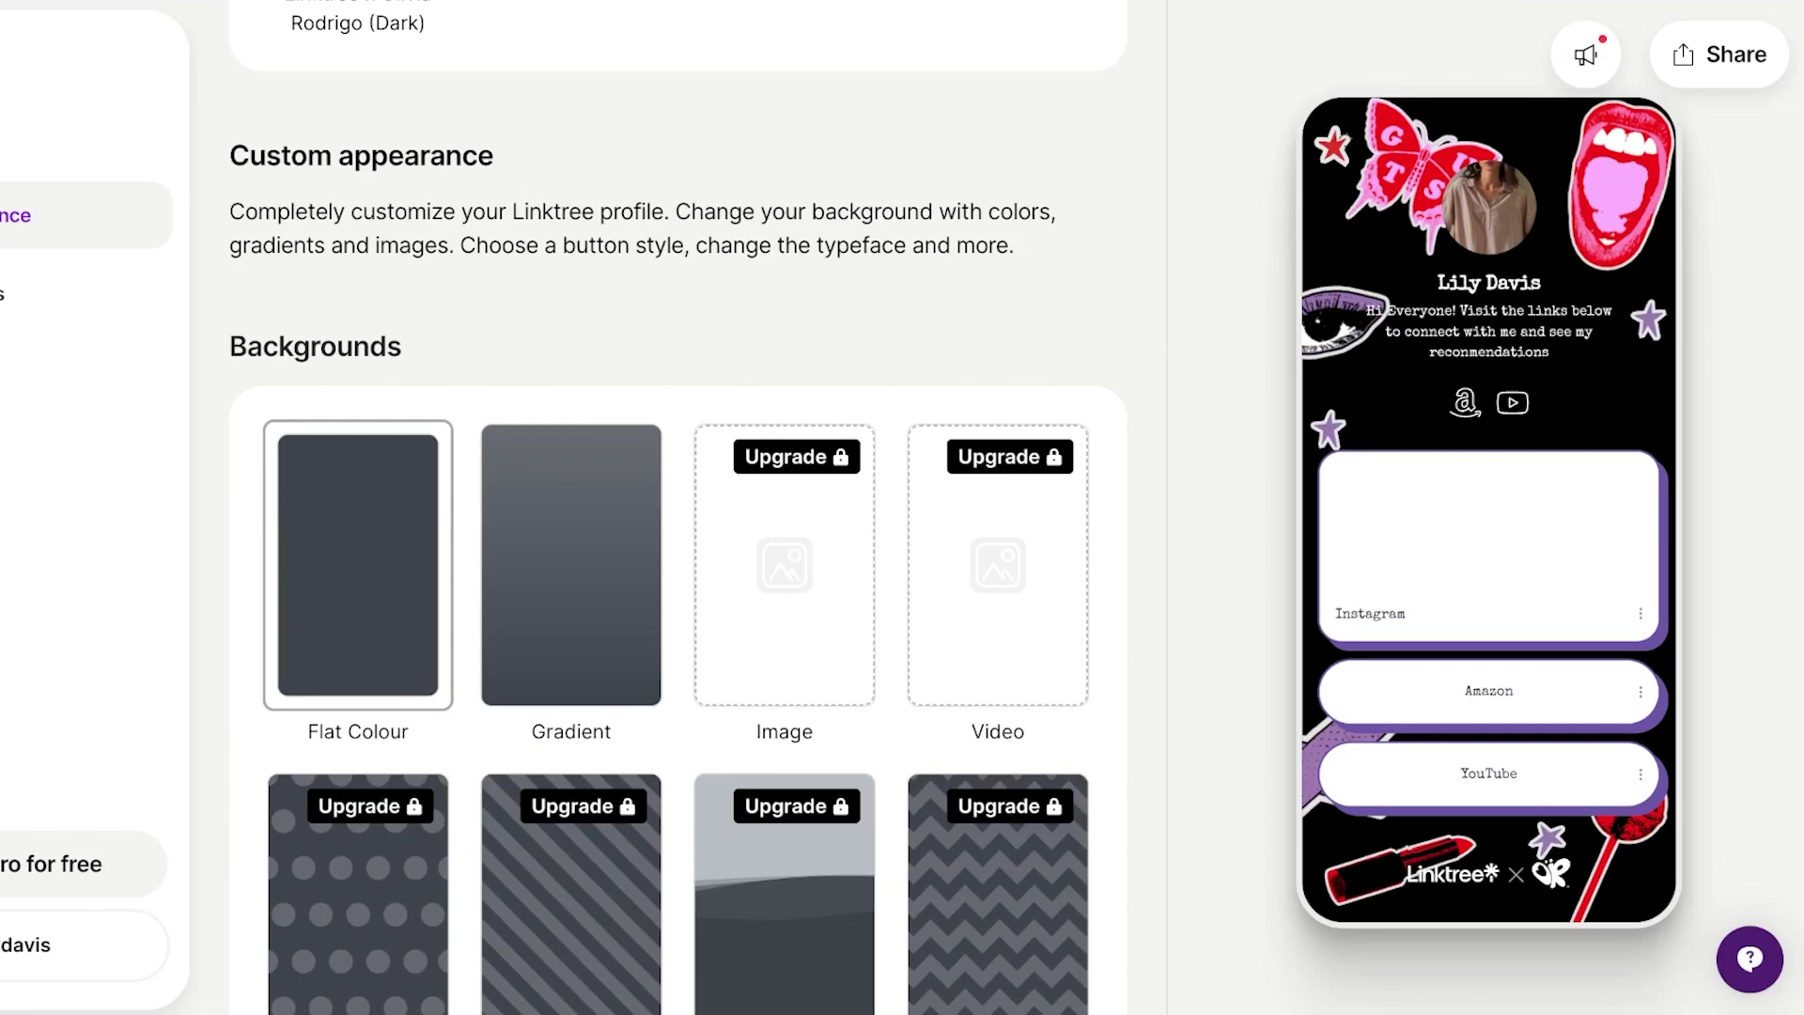
Switch the page background to a gradient.
left_click(571, 563)
scroll(677, 507, "down", 7)
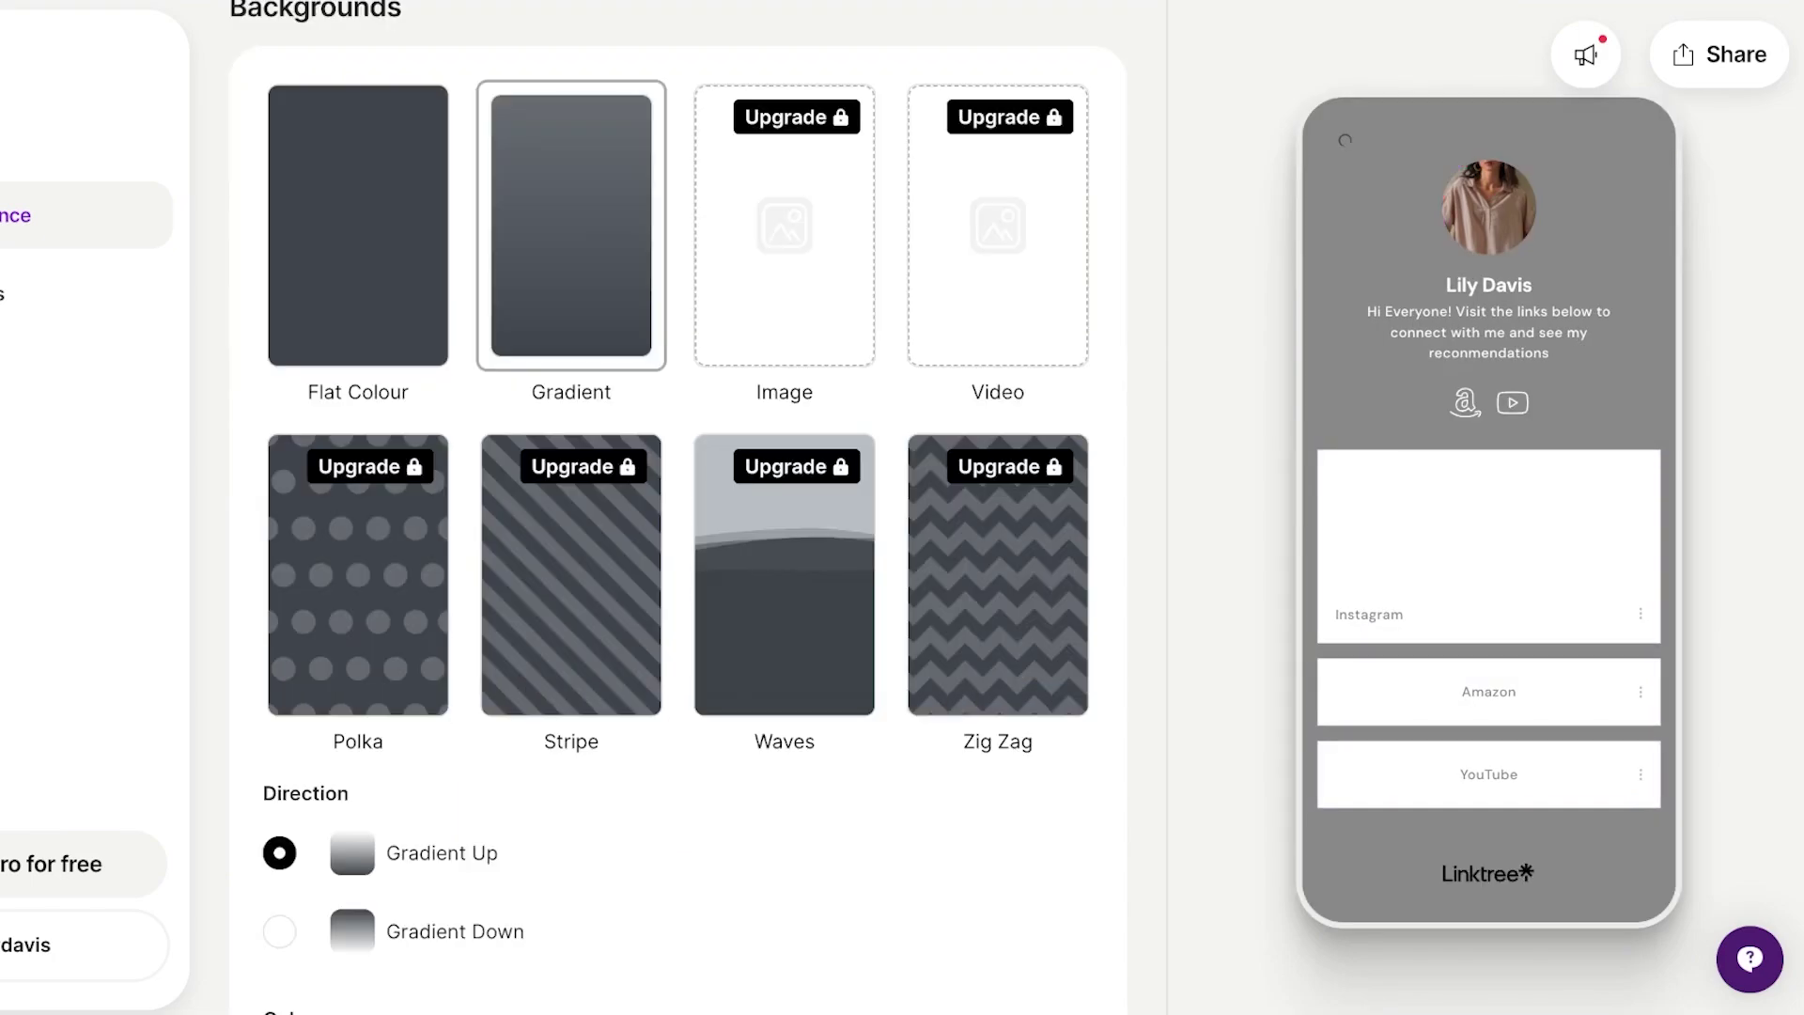
left_click(296, 731)
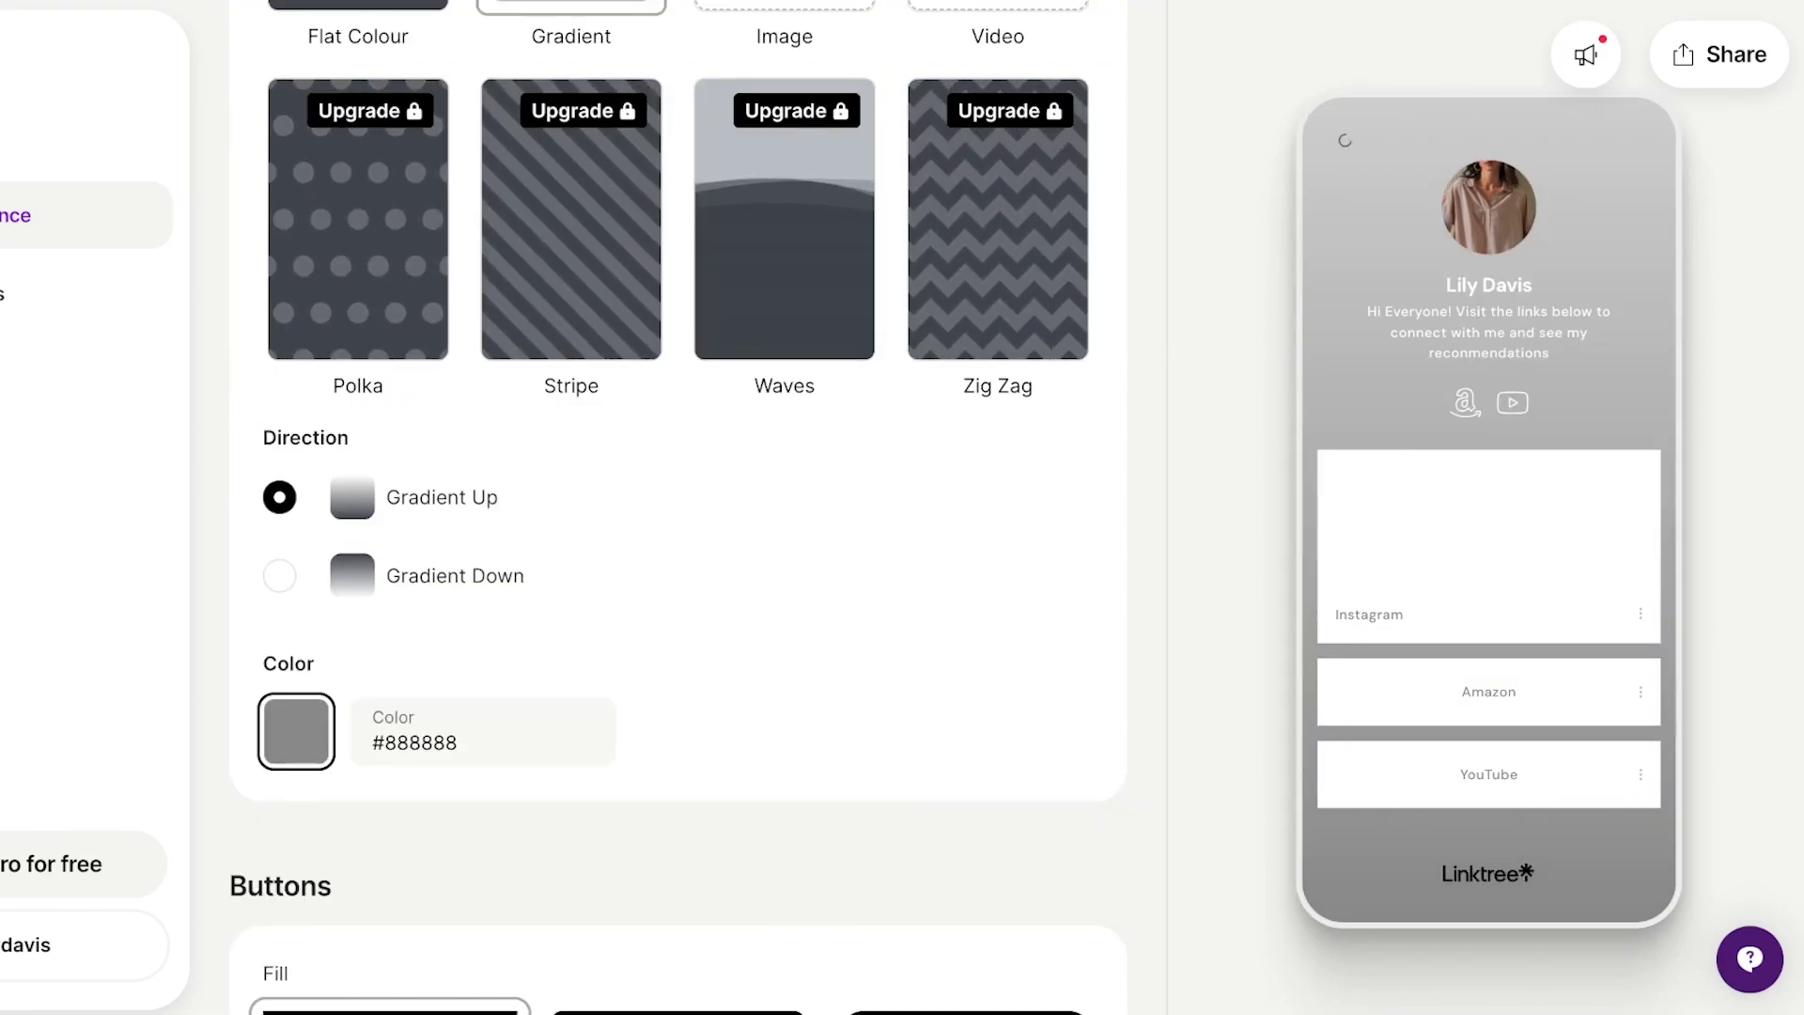
key("Escape")
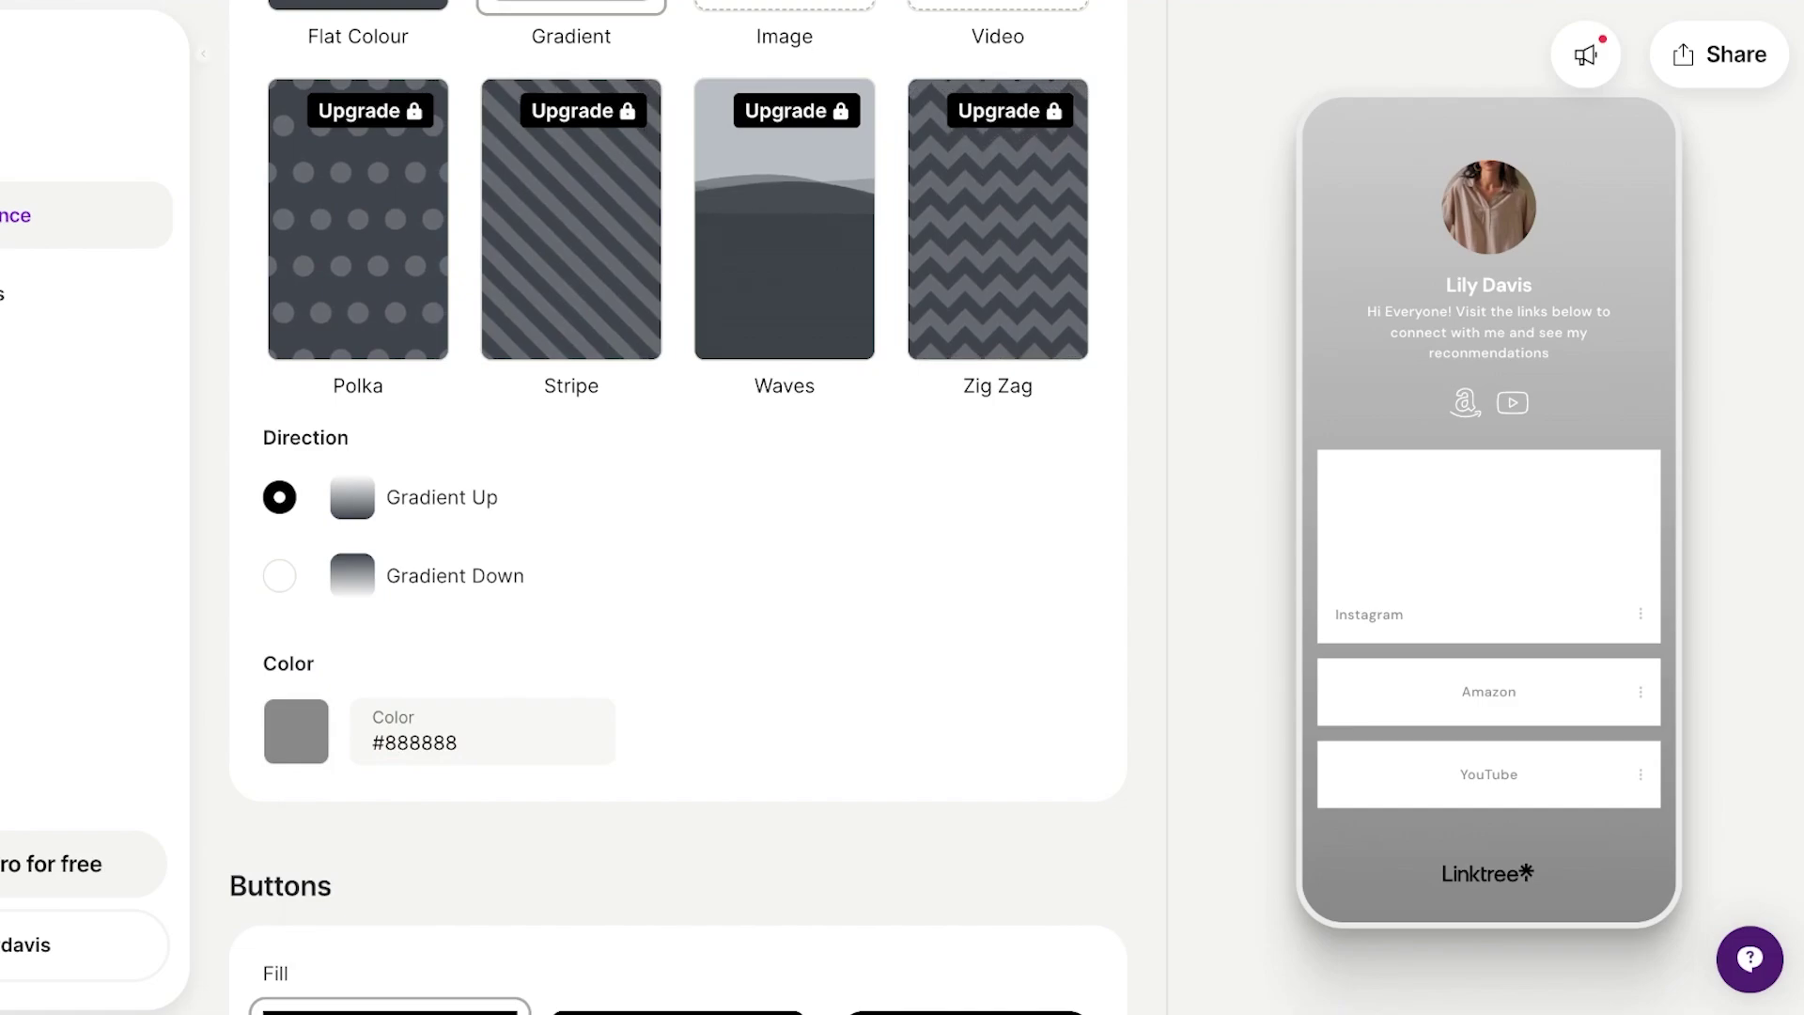
Set the gradient colour to magenta #9c2e5c in the colour picker.
left_click(295, 731)
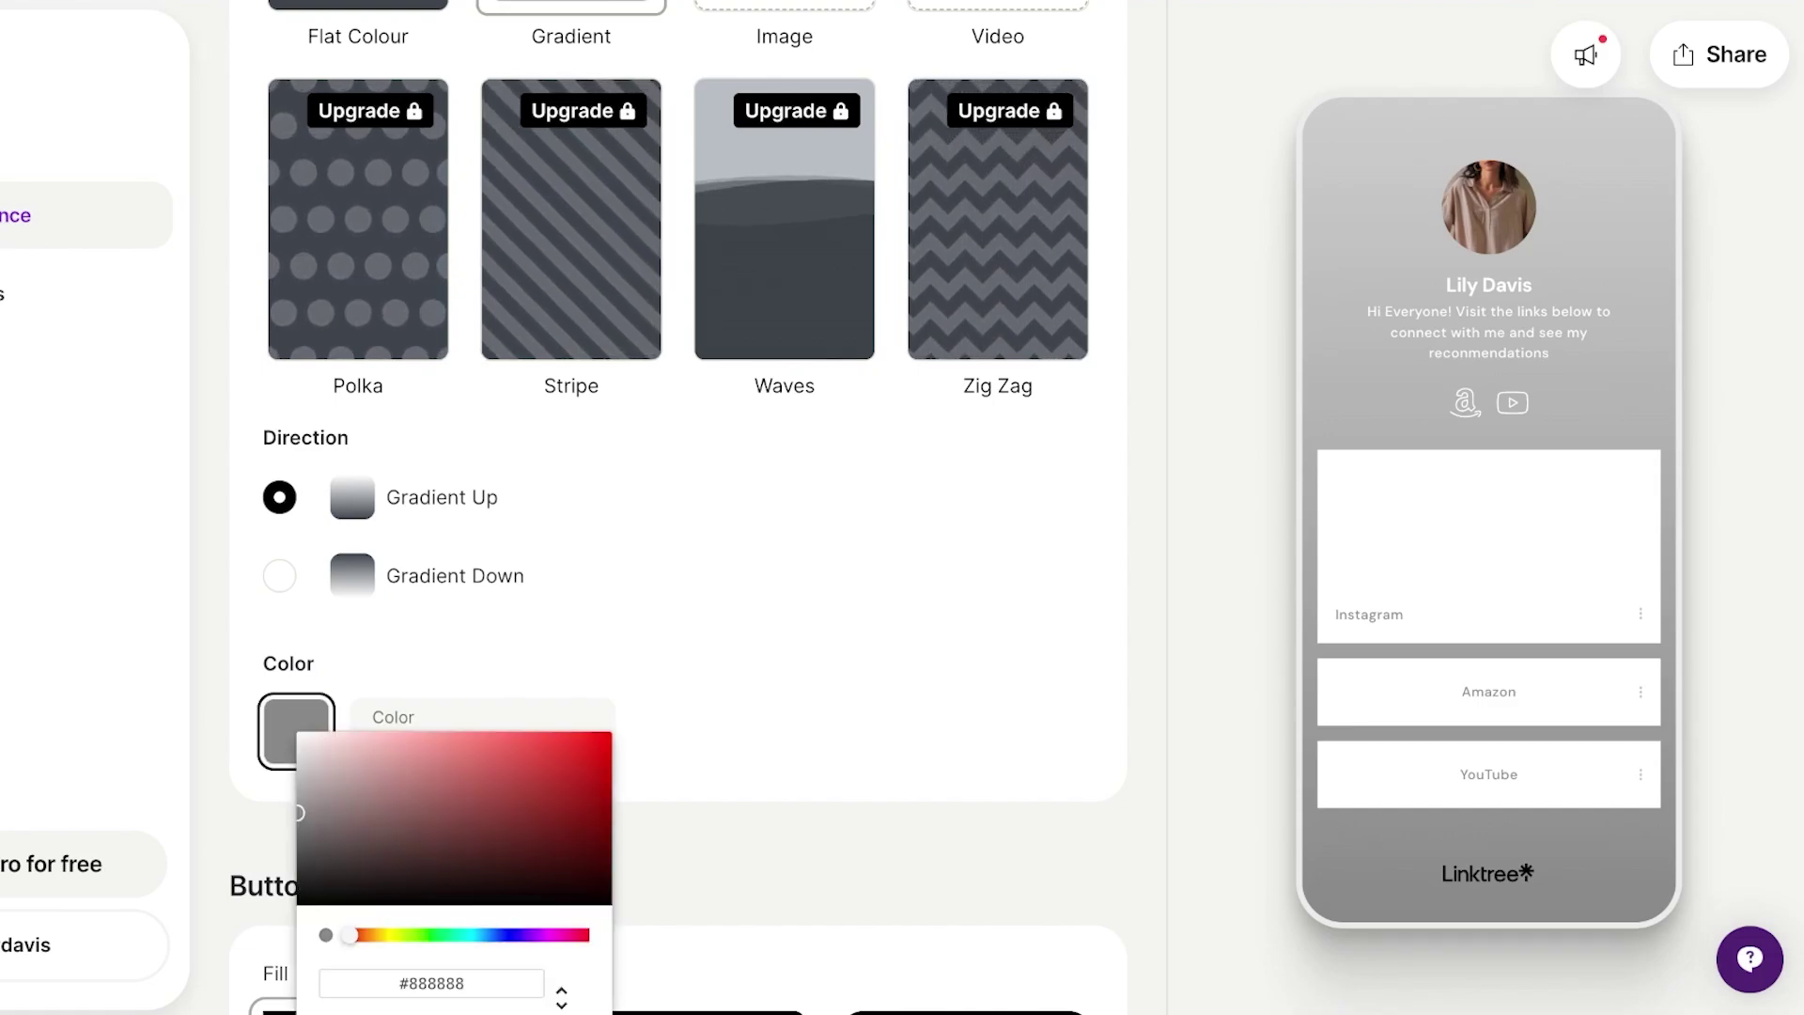
left_click(559, 935)
left_click(590, 819)
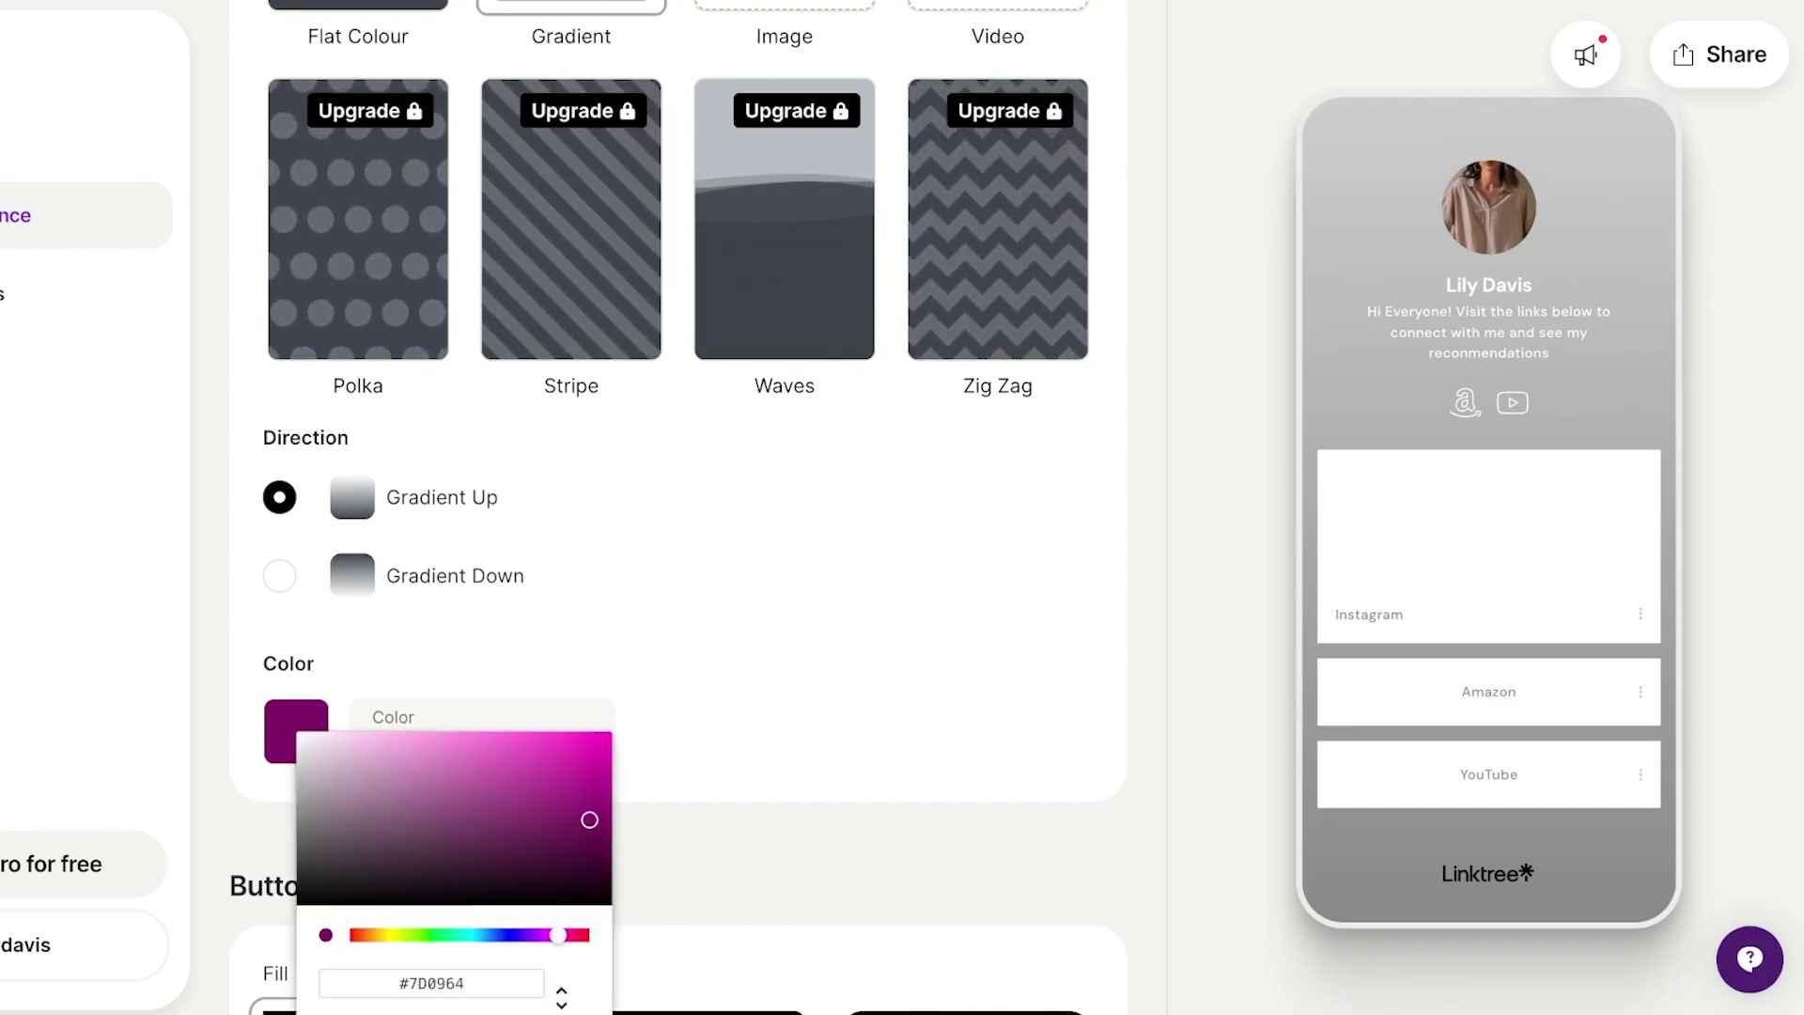
left_click(572, 934)
mouse_move(589, 820)
left_mouse_down()
mouse_move(514, 817)
mouse_move(511, 778)
mouse_move(491, 807)
left_mouse_up()
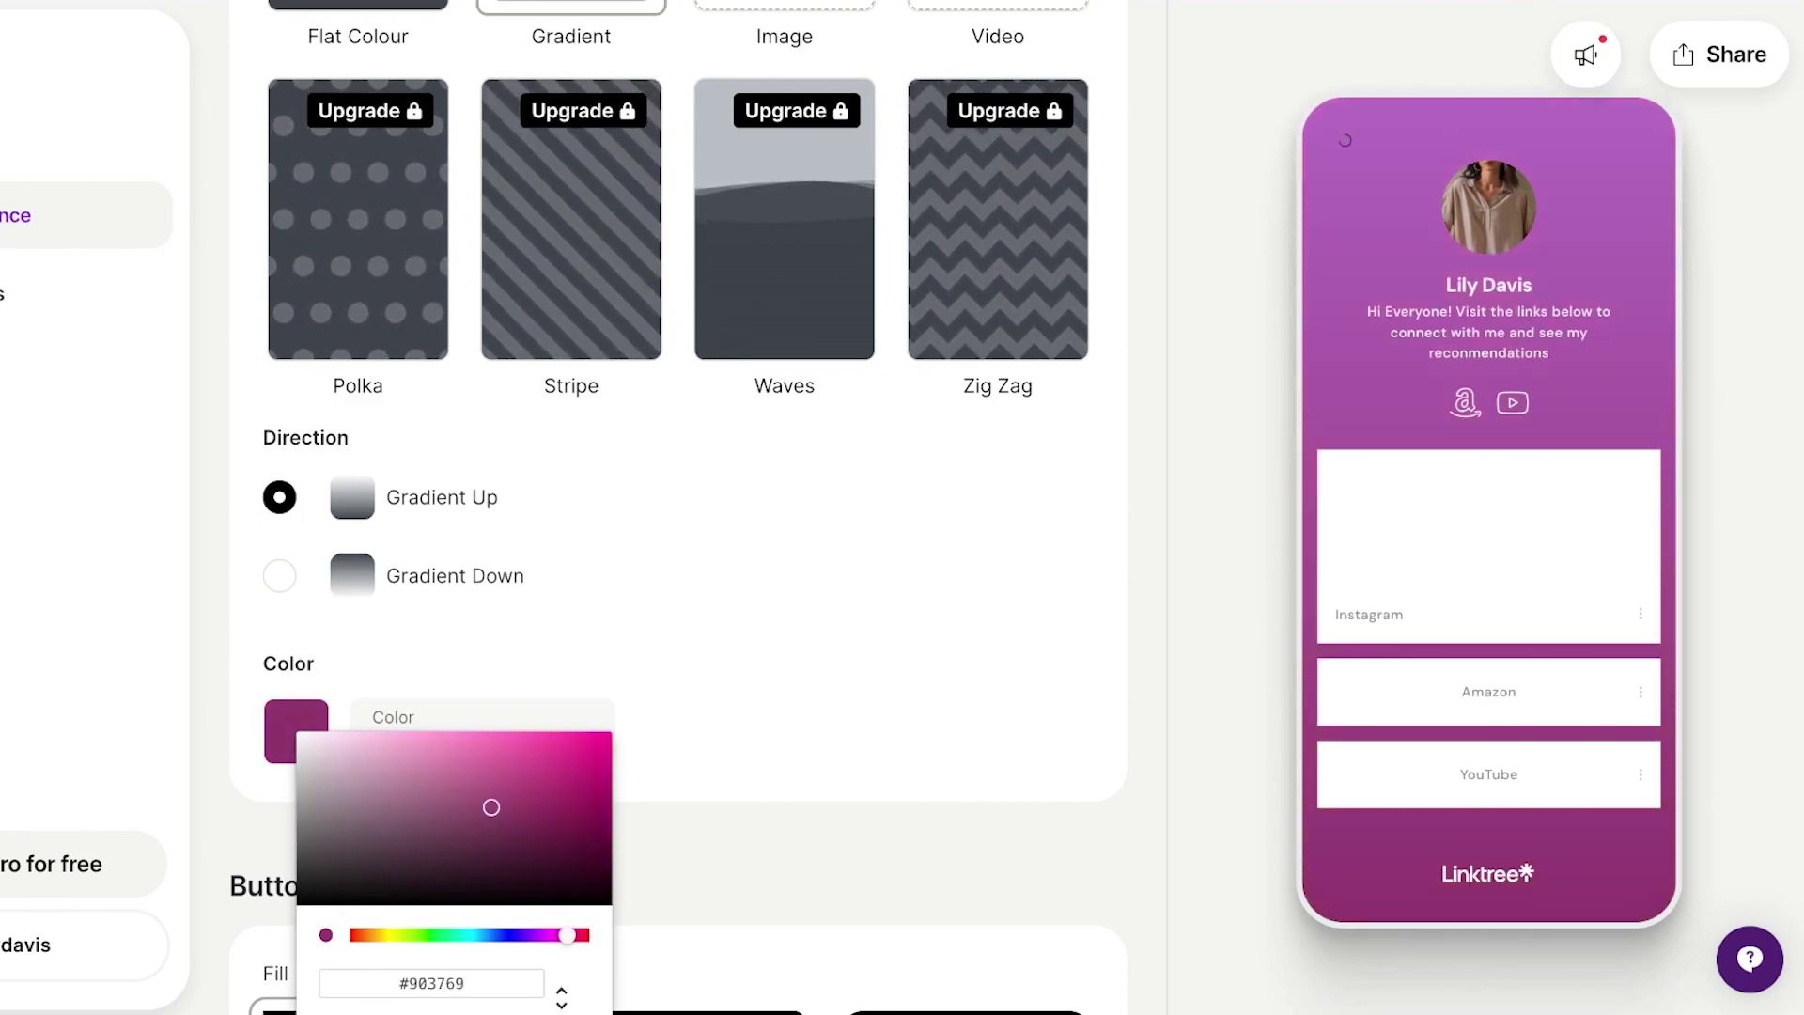
left_click_drag(568, 935, 572, 934)
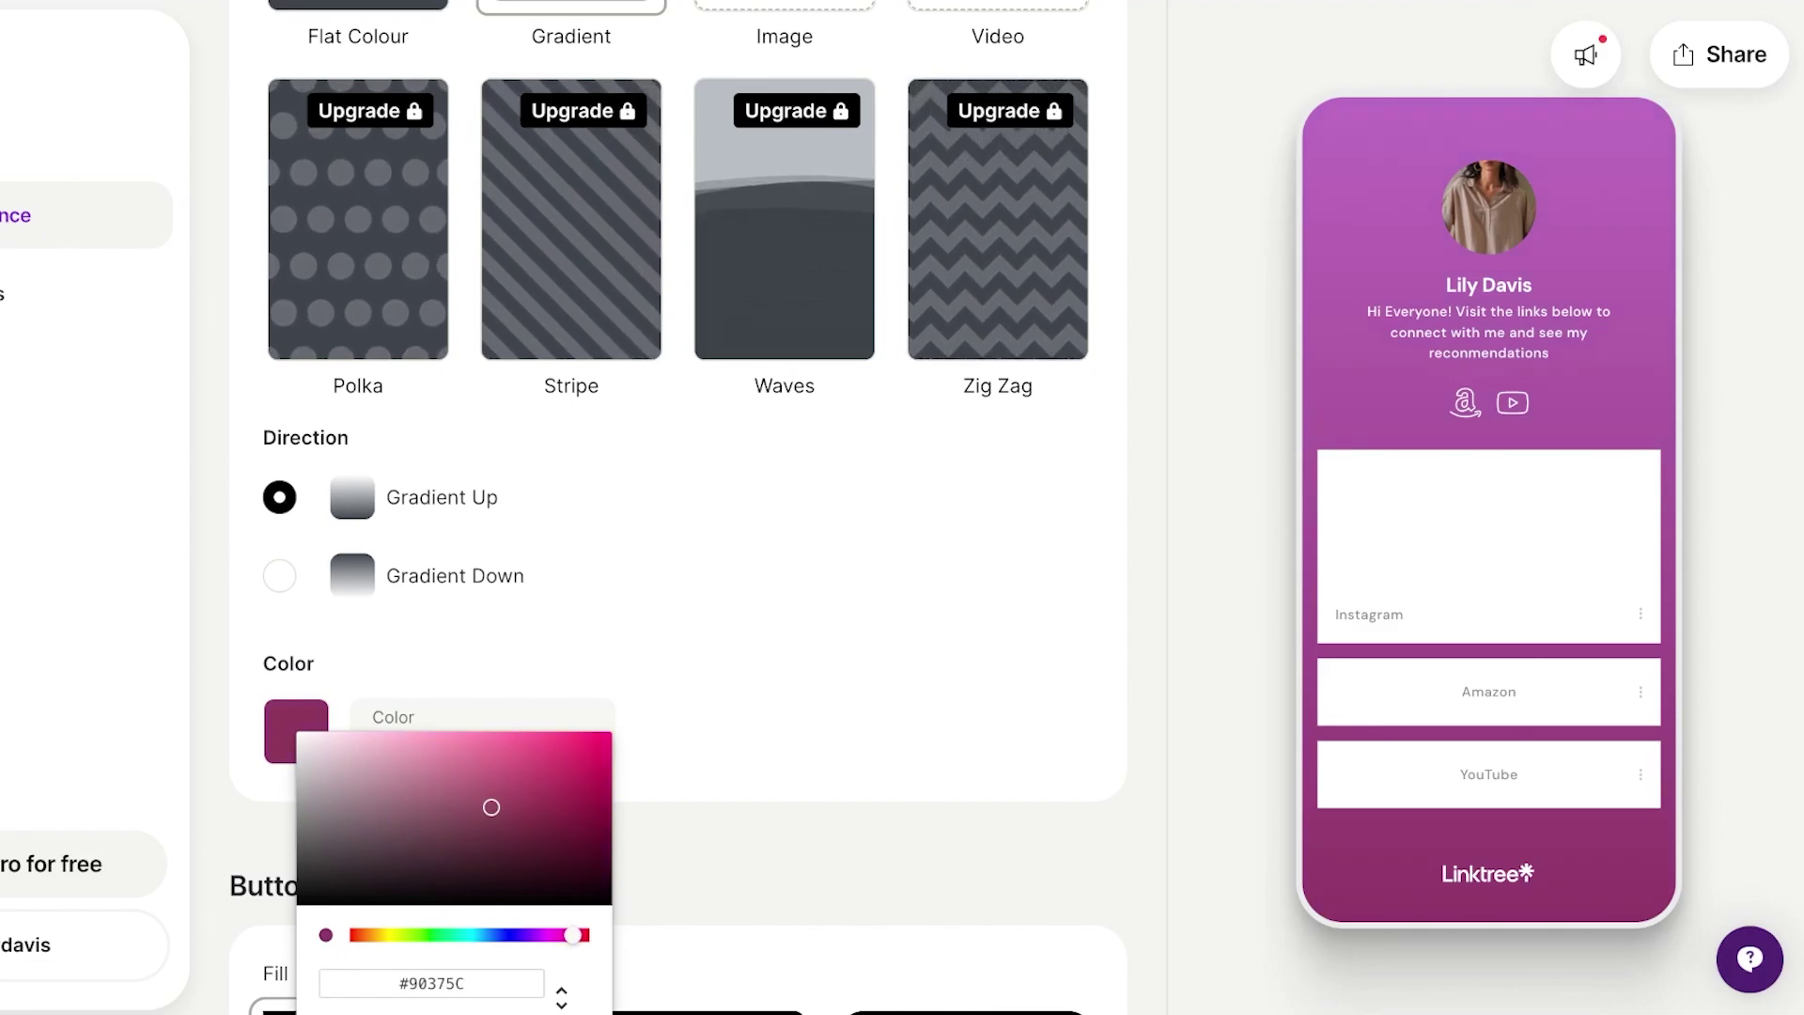
left_click_drag(491, 807, 519, 798)
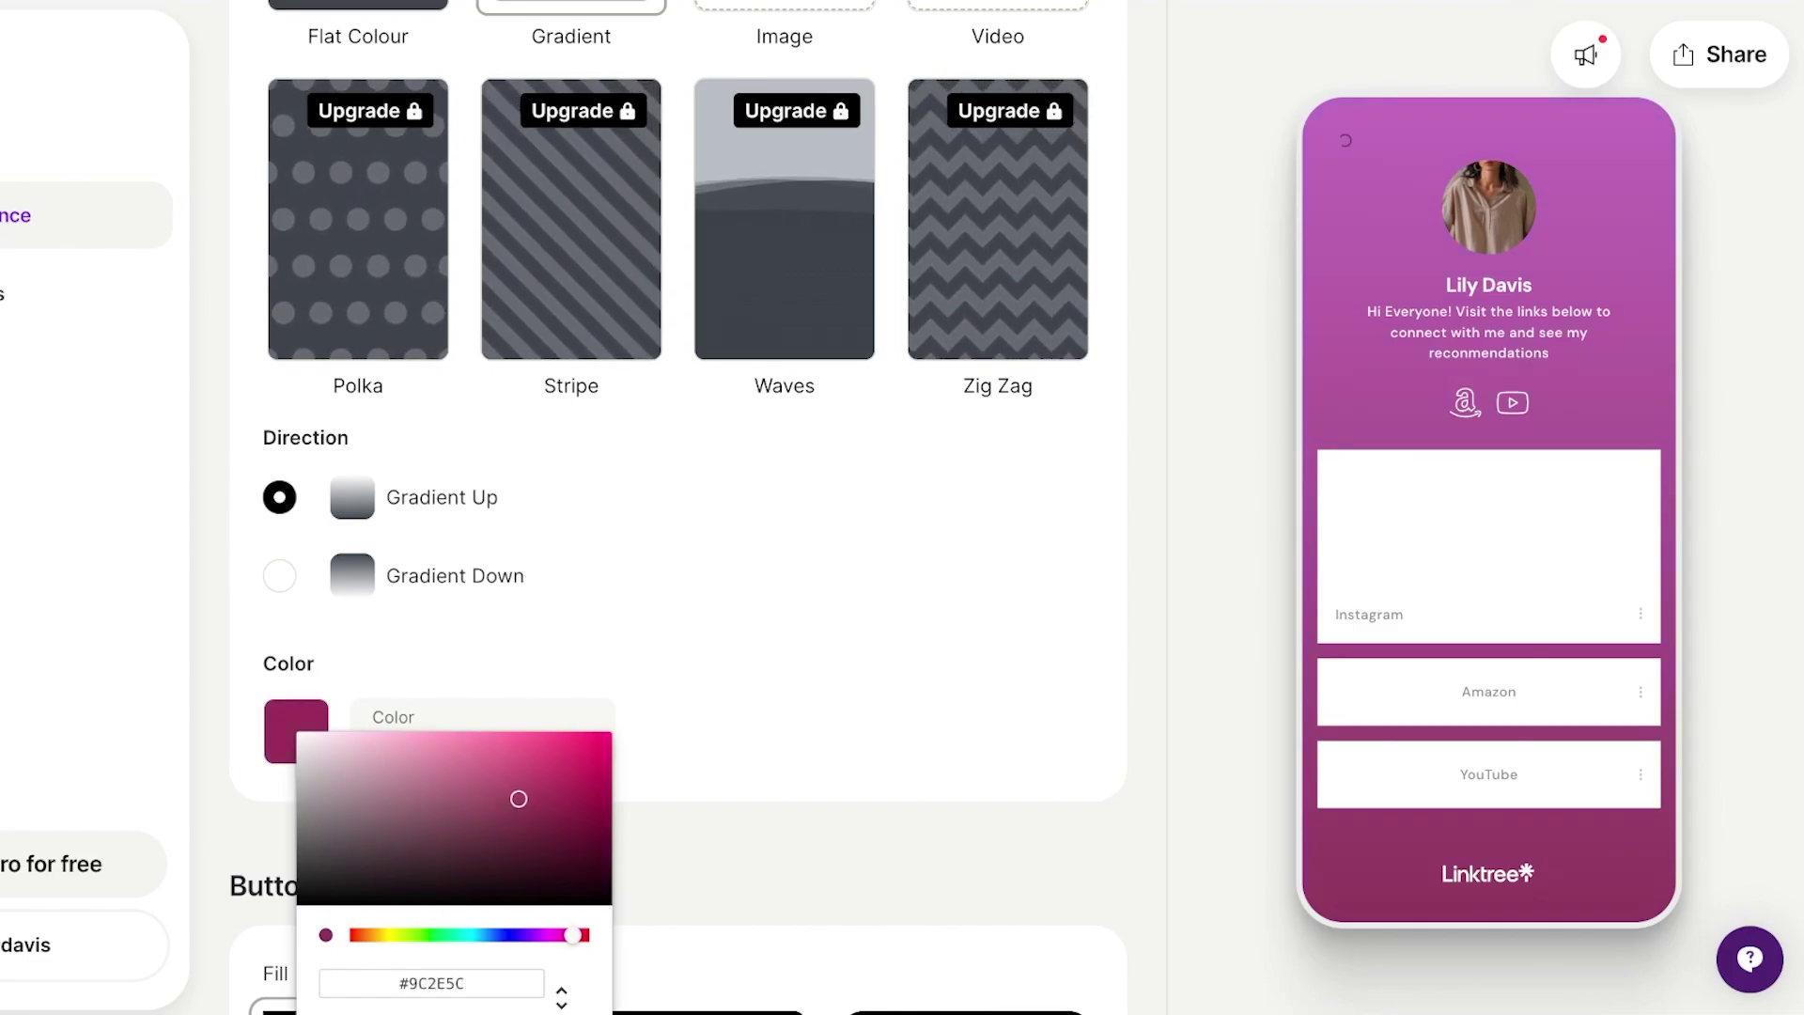
key("Escape")
Try the Fill and Soft shadow button styles, then settle on rounded Hard shadow.
scroll(676, 507, "down", 3)
scroll(676, 507, "down", 2)
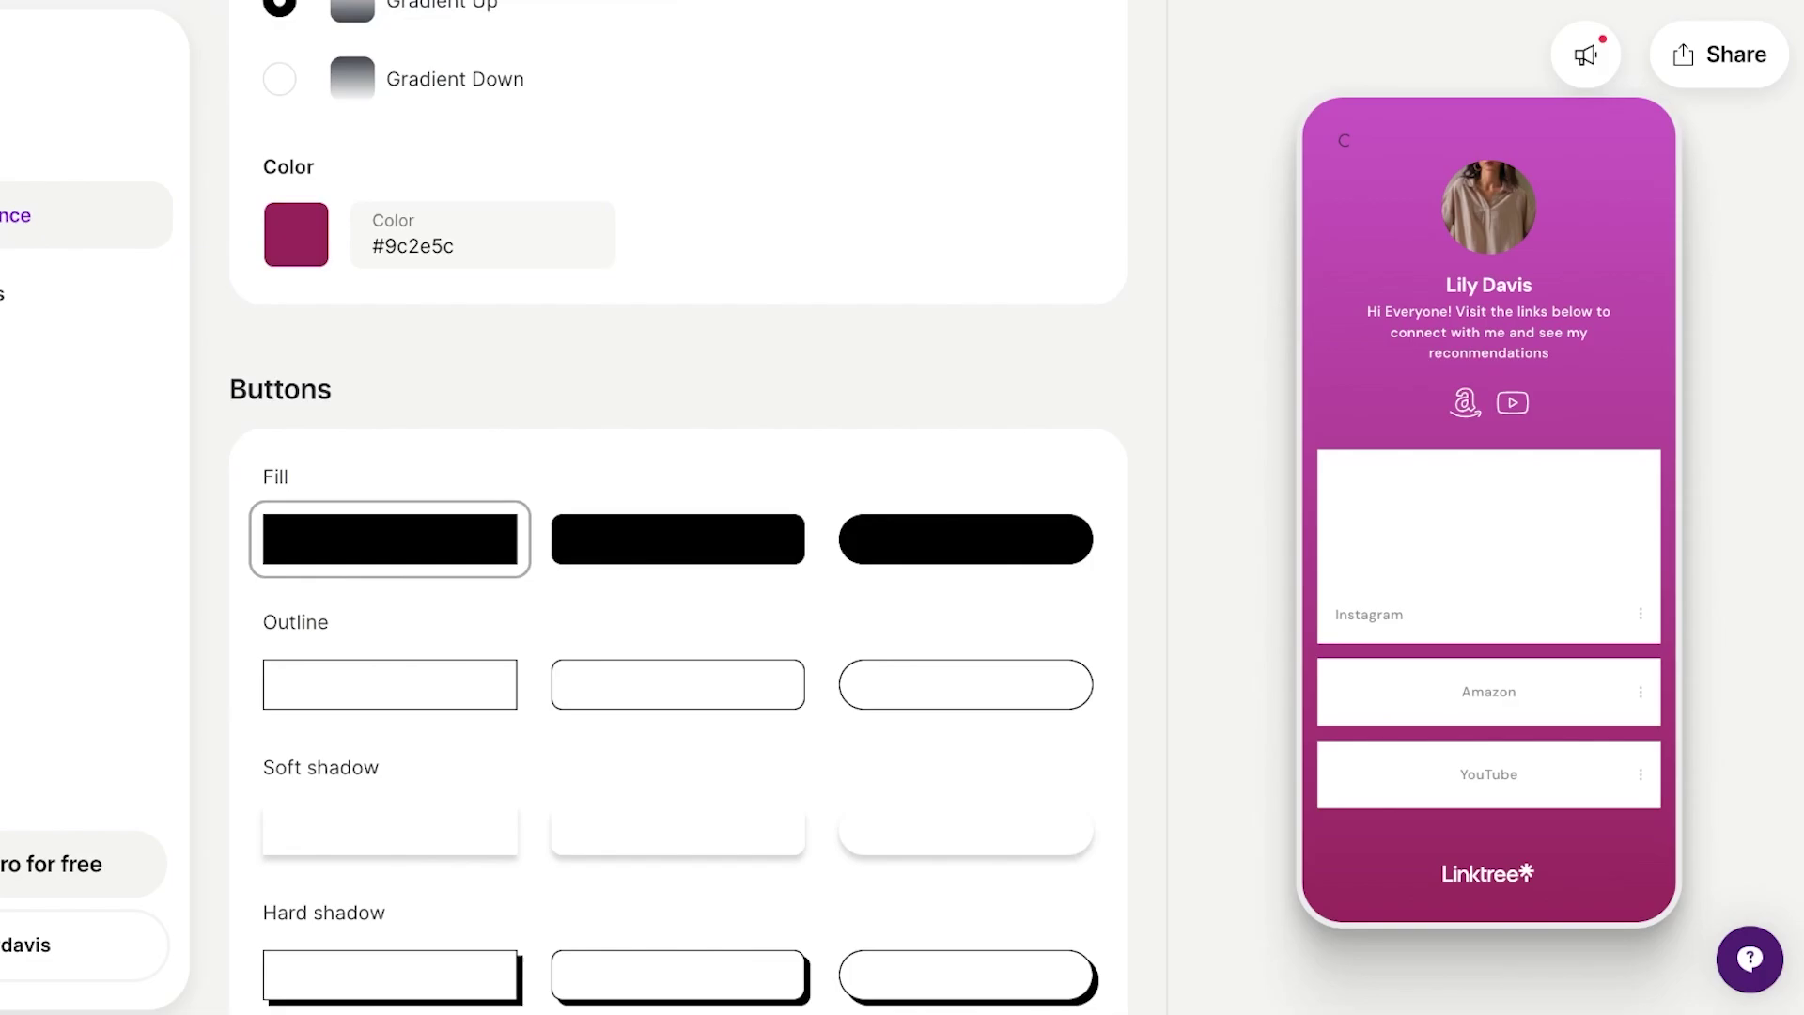
left_click(678, 539)
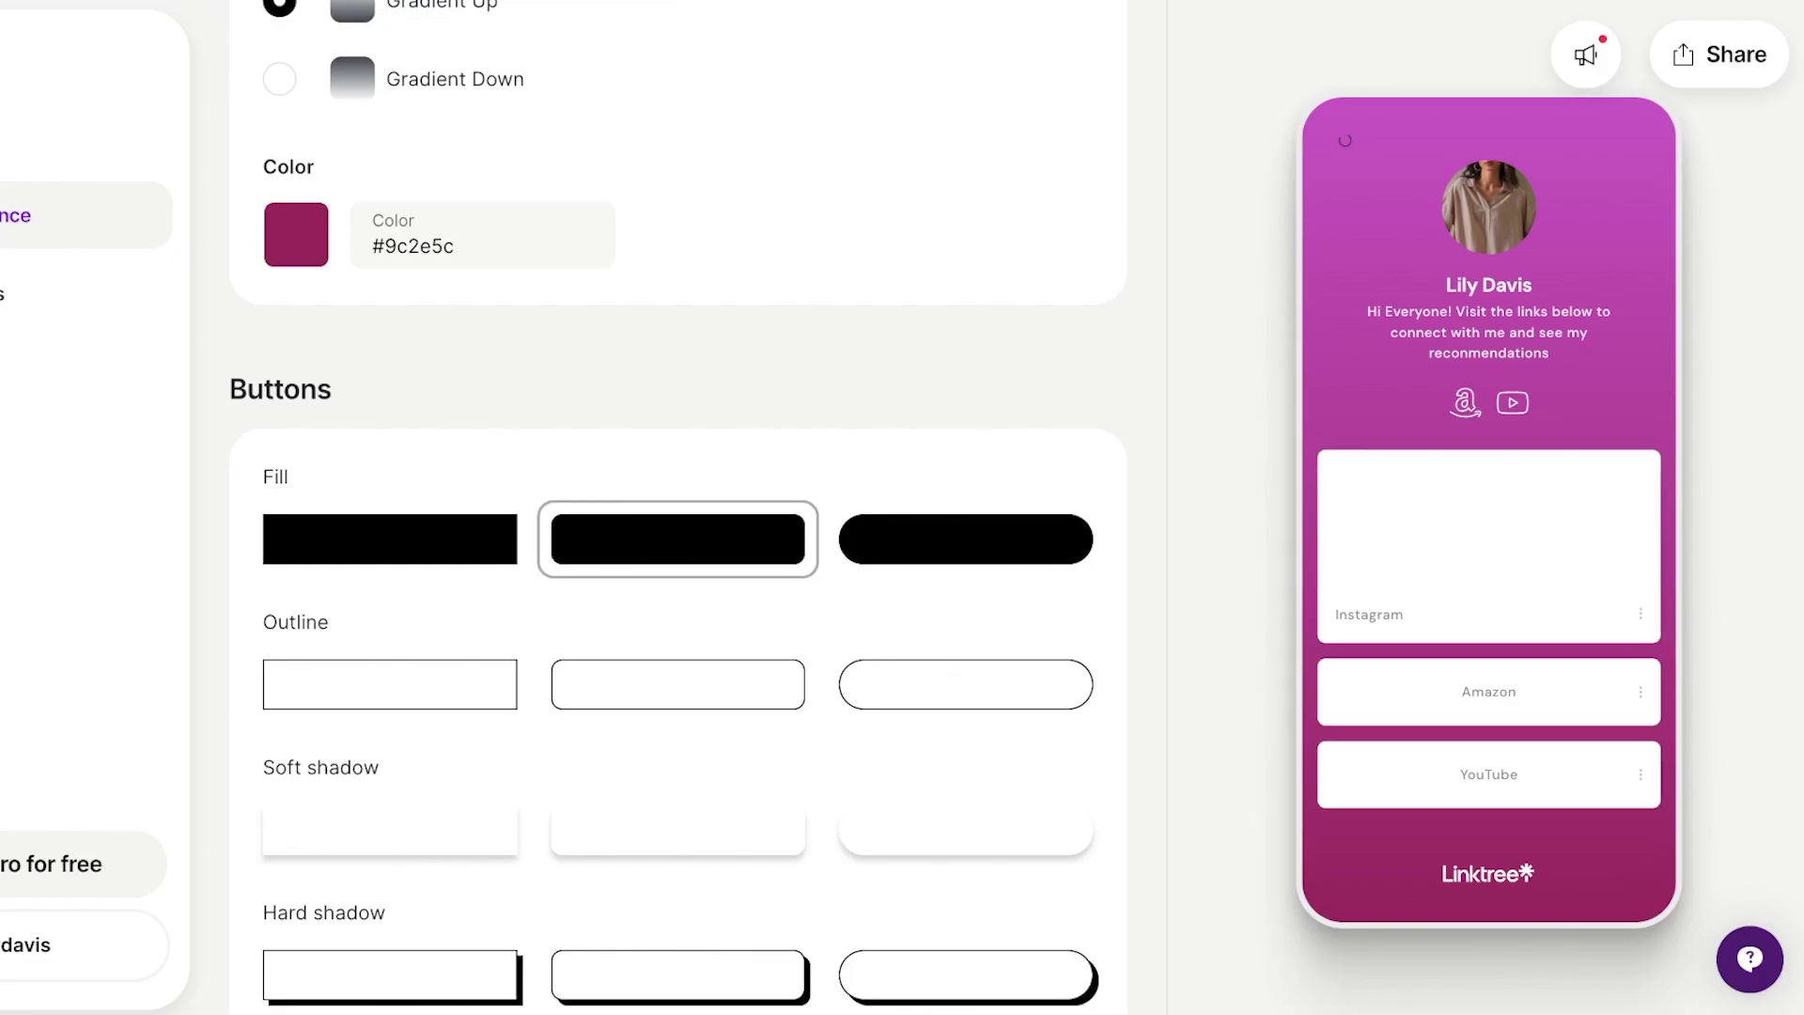
scroll(677, 507, "down", 3)
left_click(389, 484)
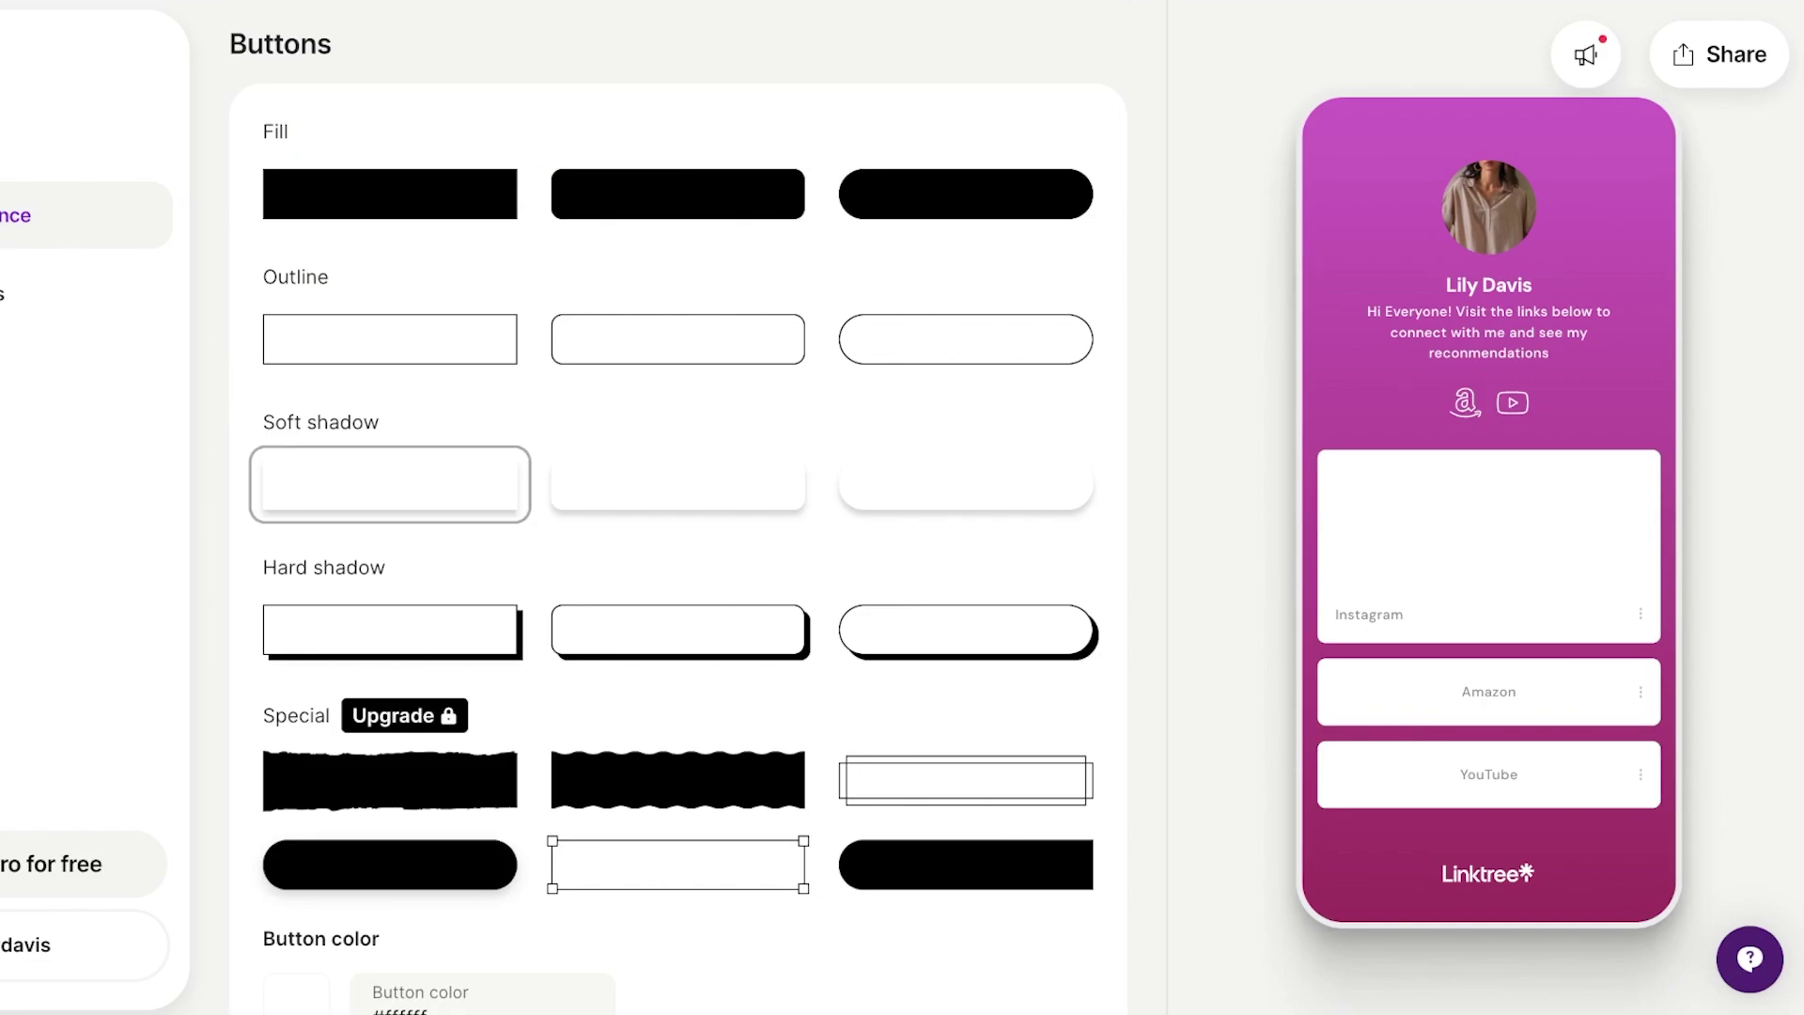
left_click(678, 629)
scroll(677, 507, "down", 5)
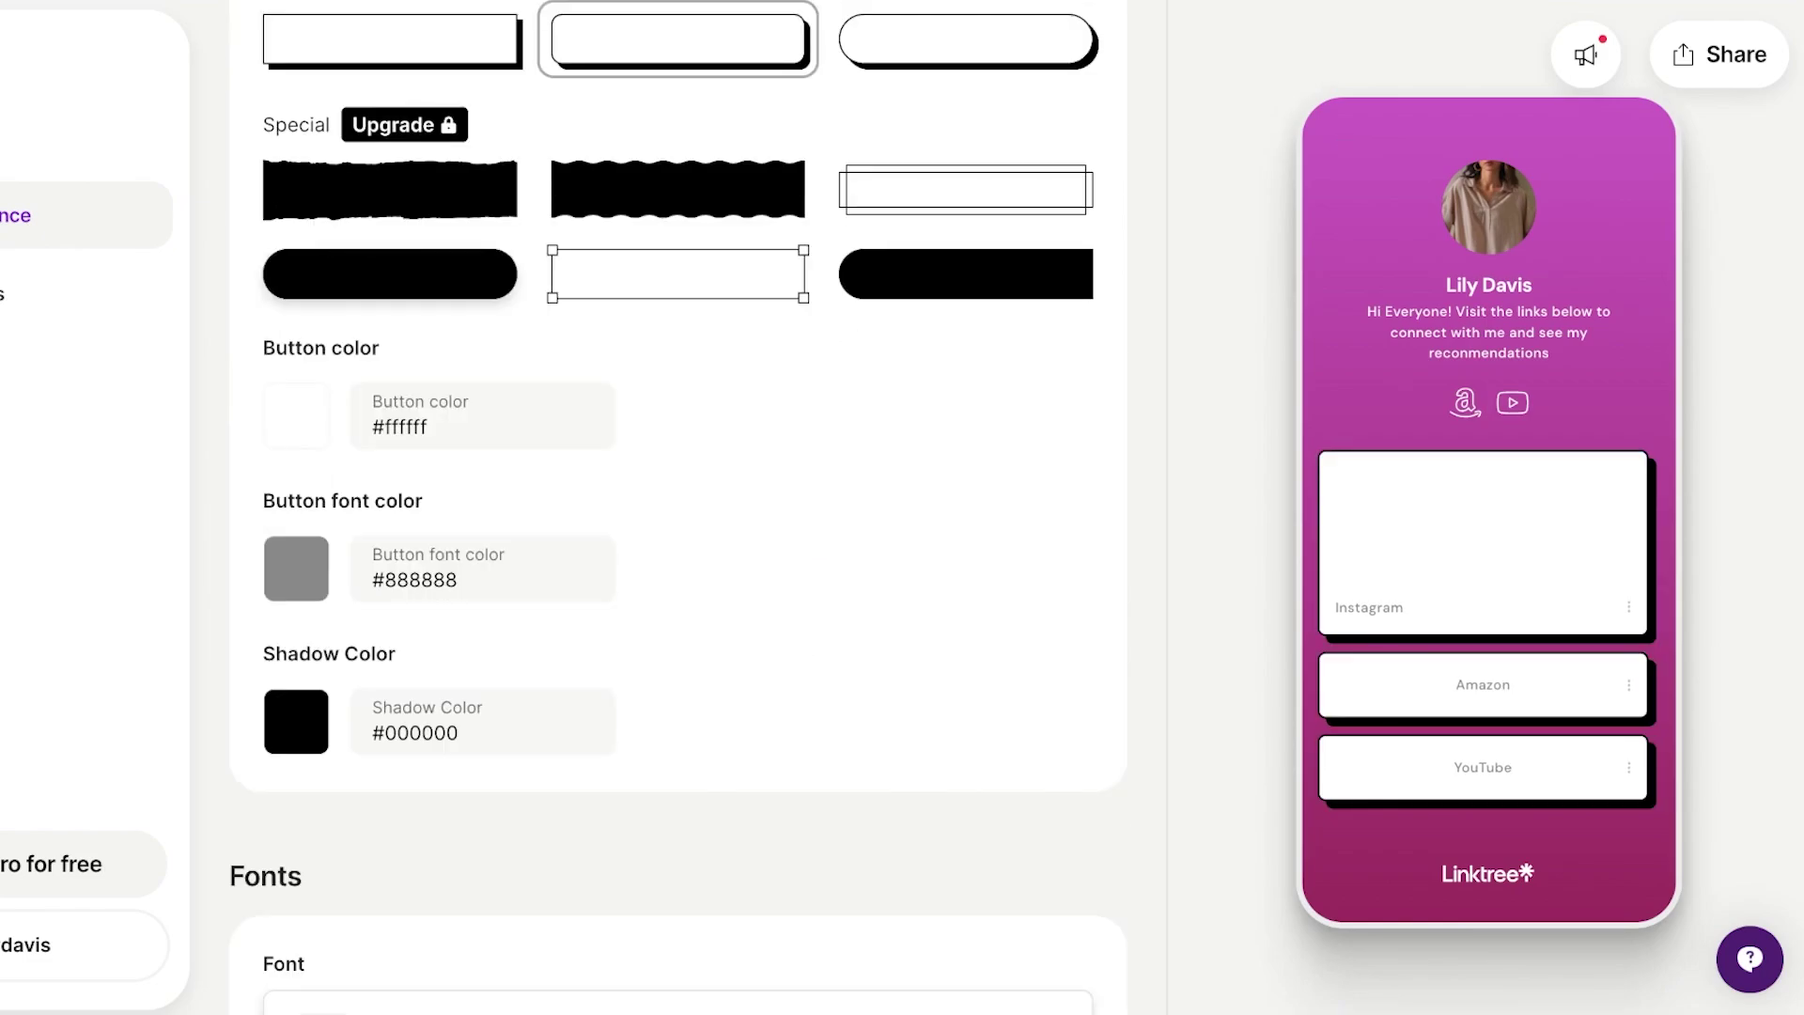
scroll(677, 507, "down", 8)
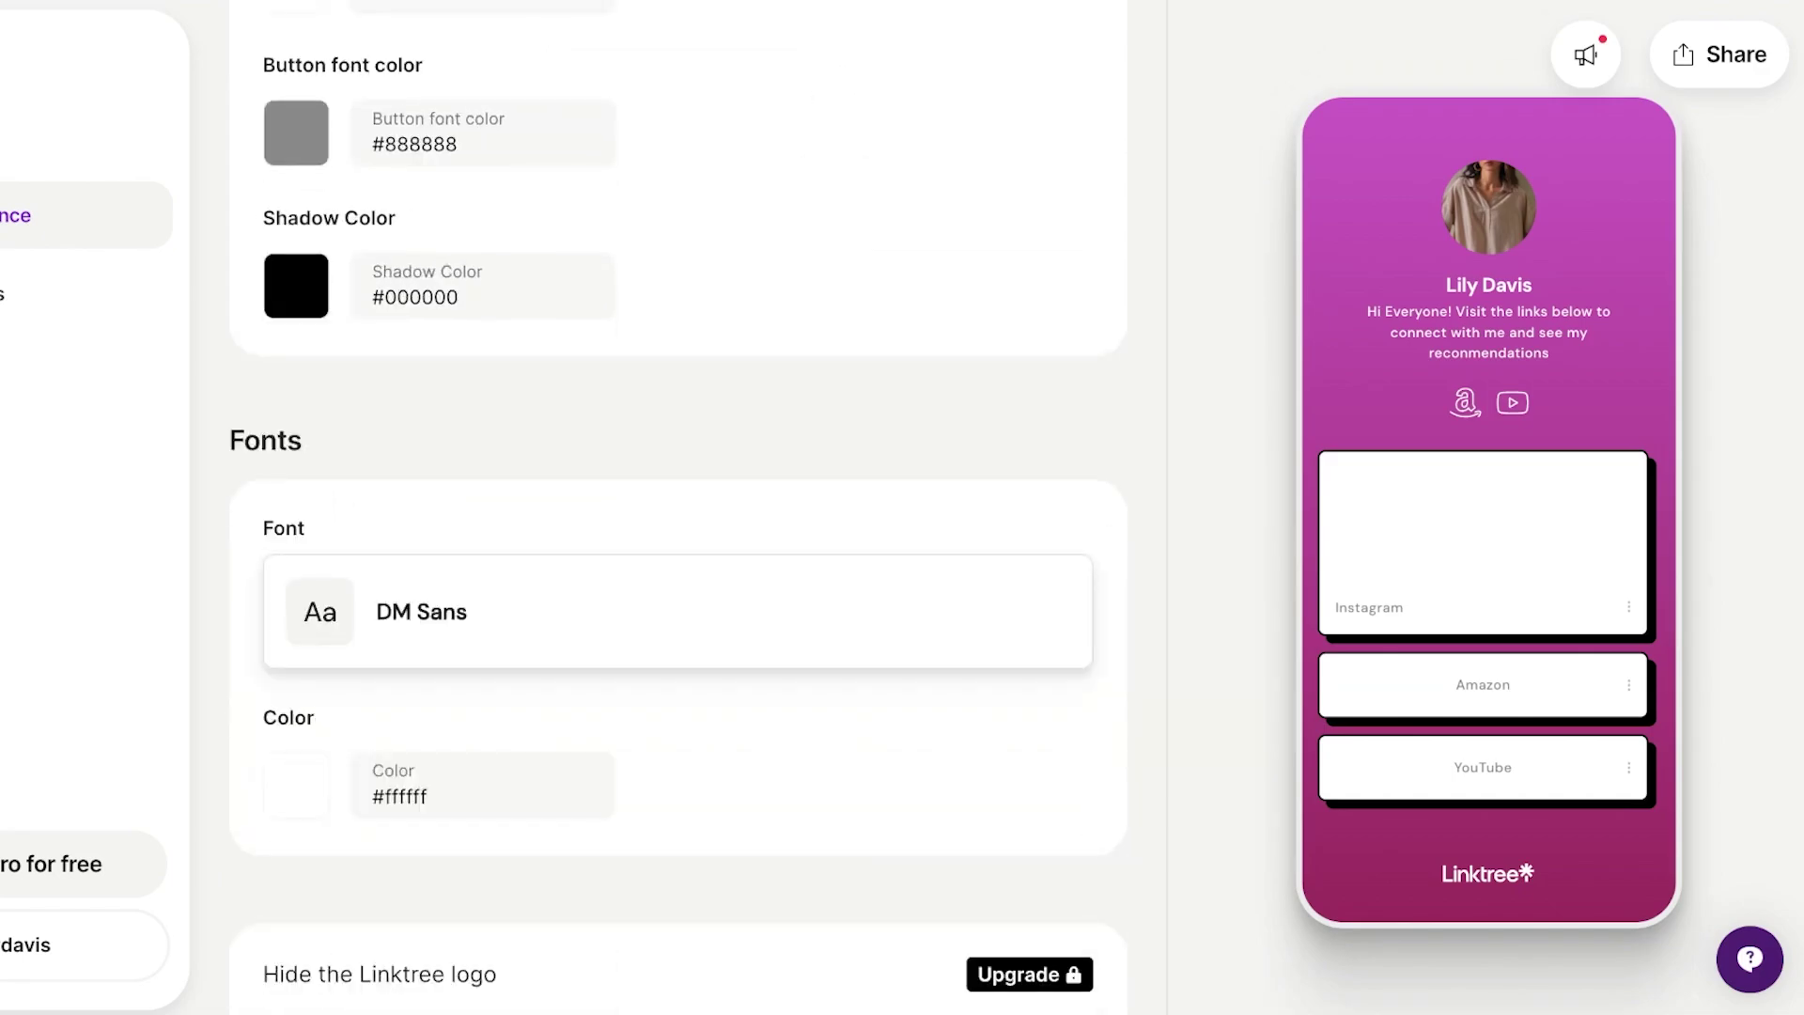
Change the page font from DM Sans to Crimson Text.
left_click(677, 260)
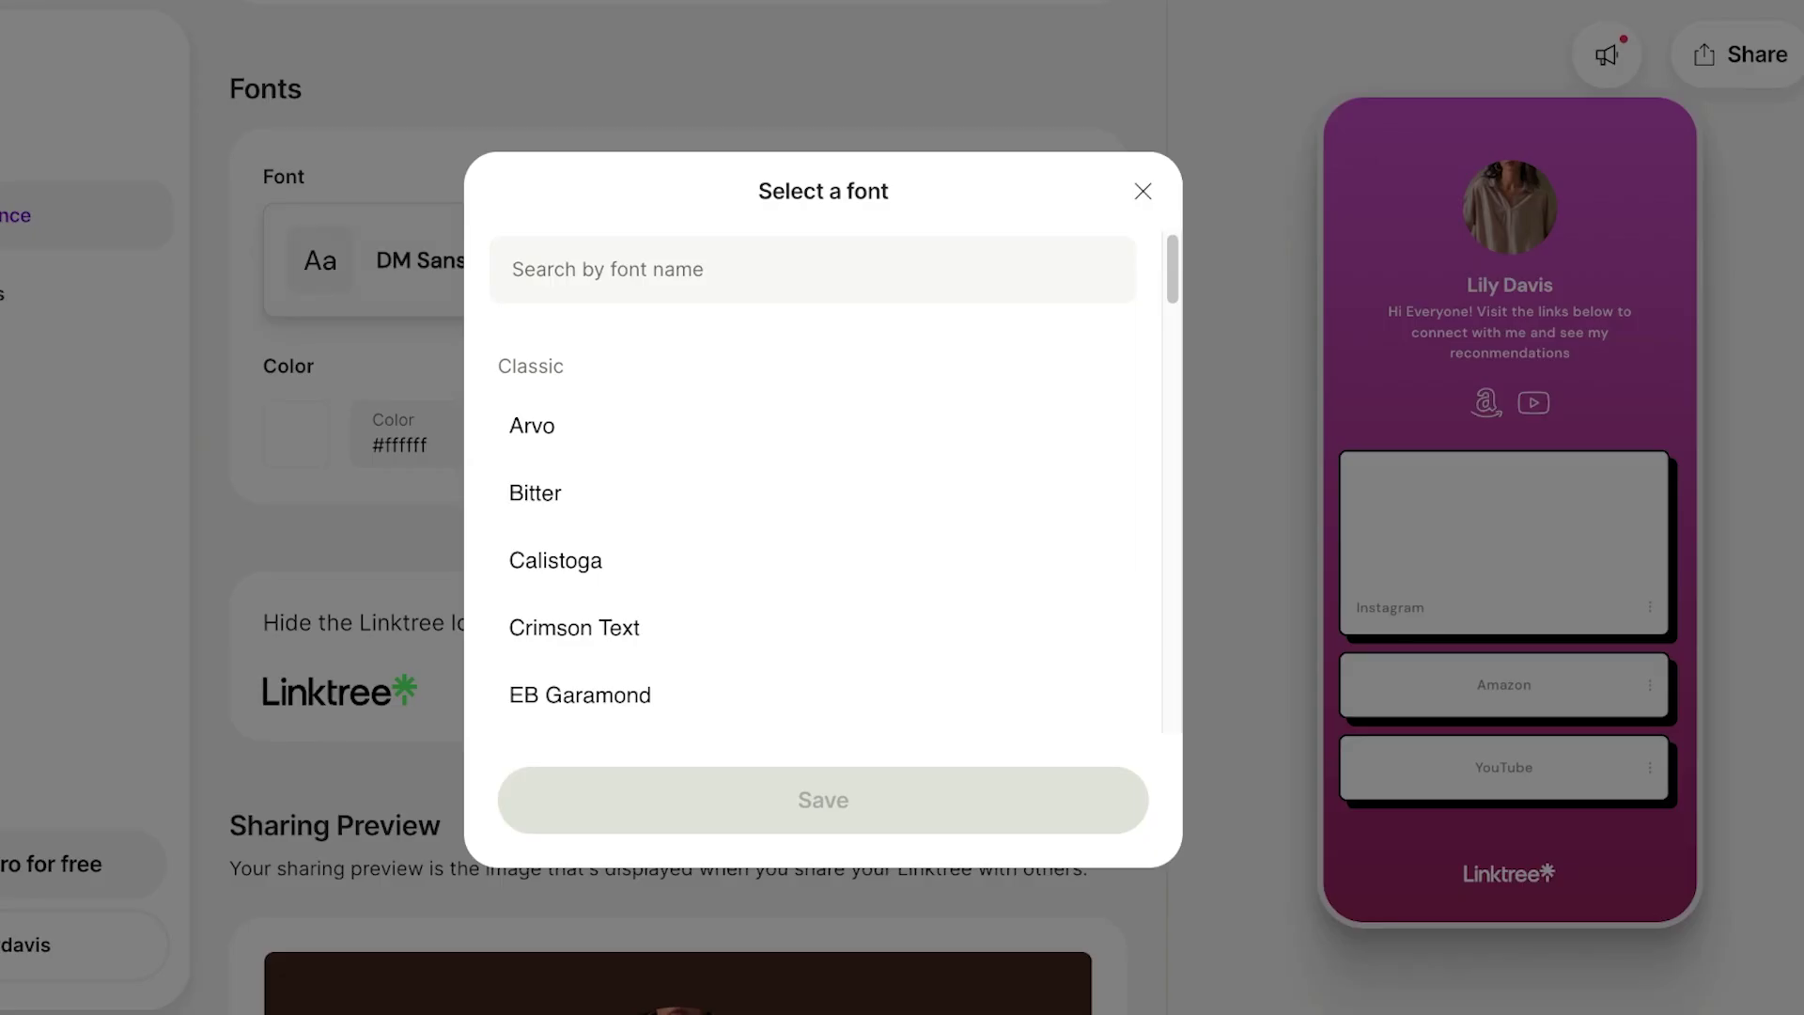
scroll(808, 547, "down", 3)
scroll(808, 547, "down", 10)
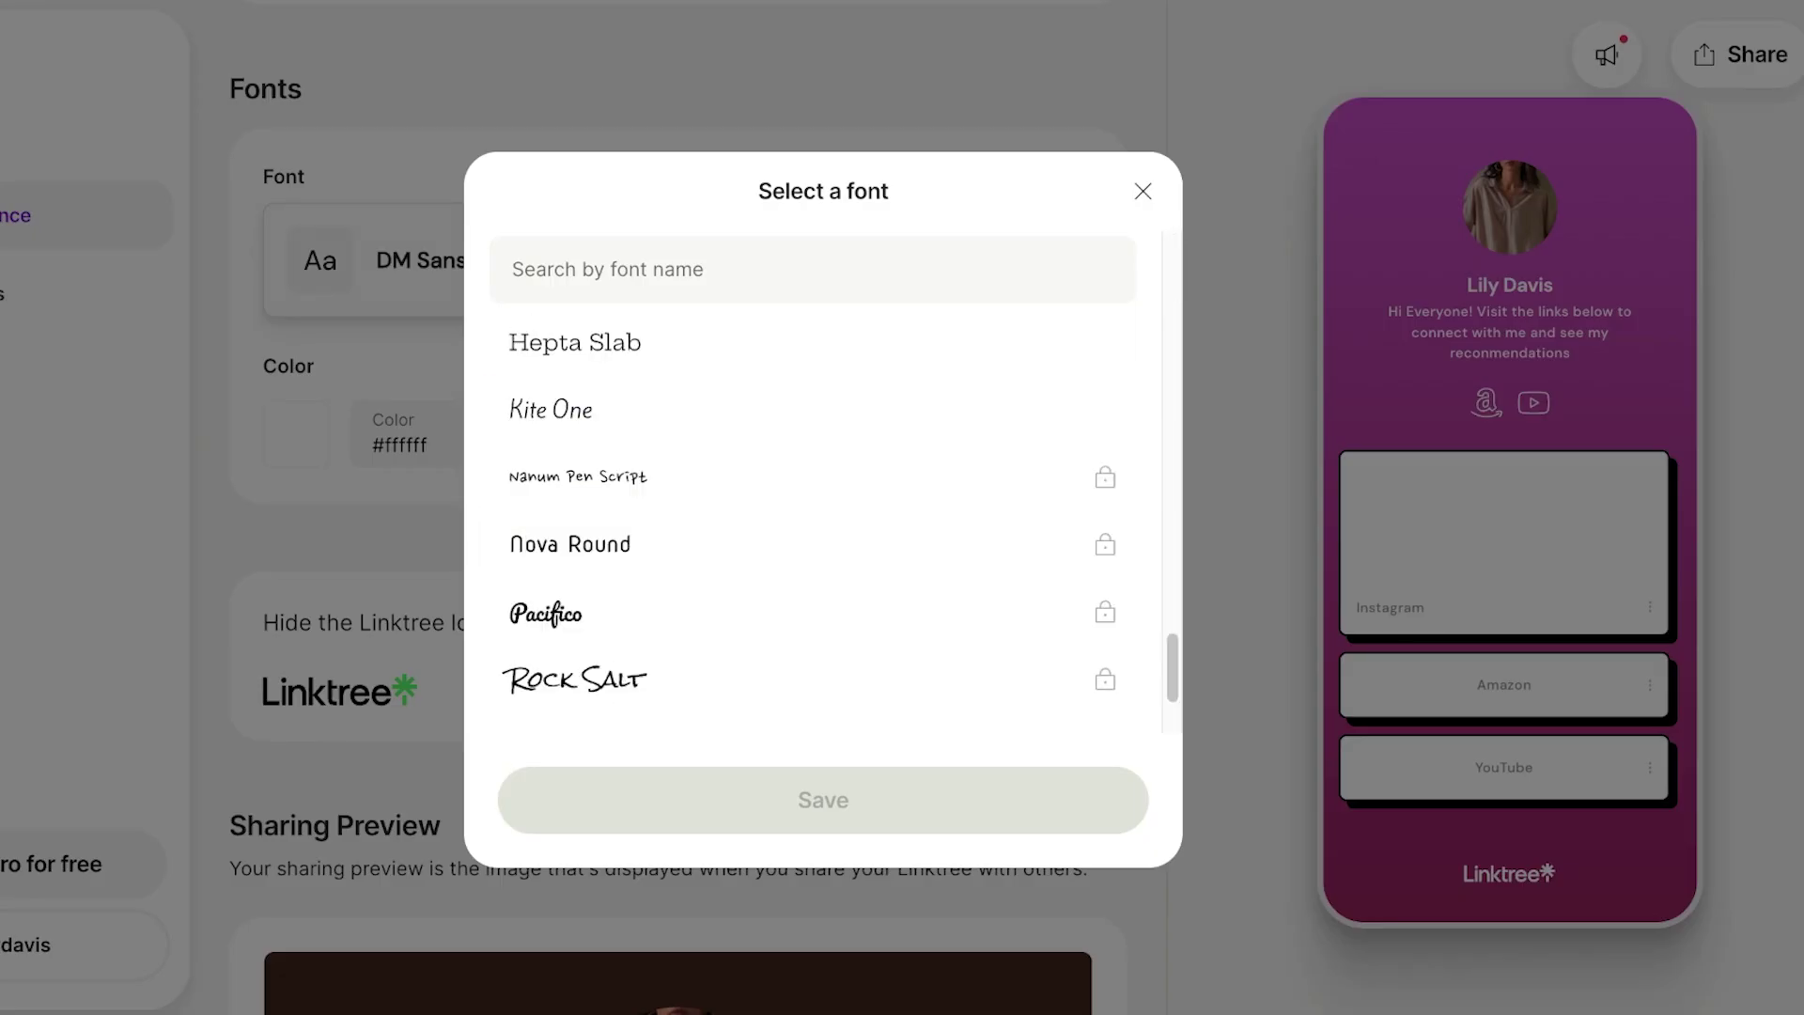
scroll(807, 547, "up", 15)
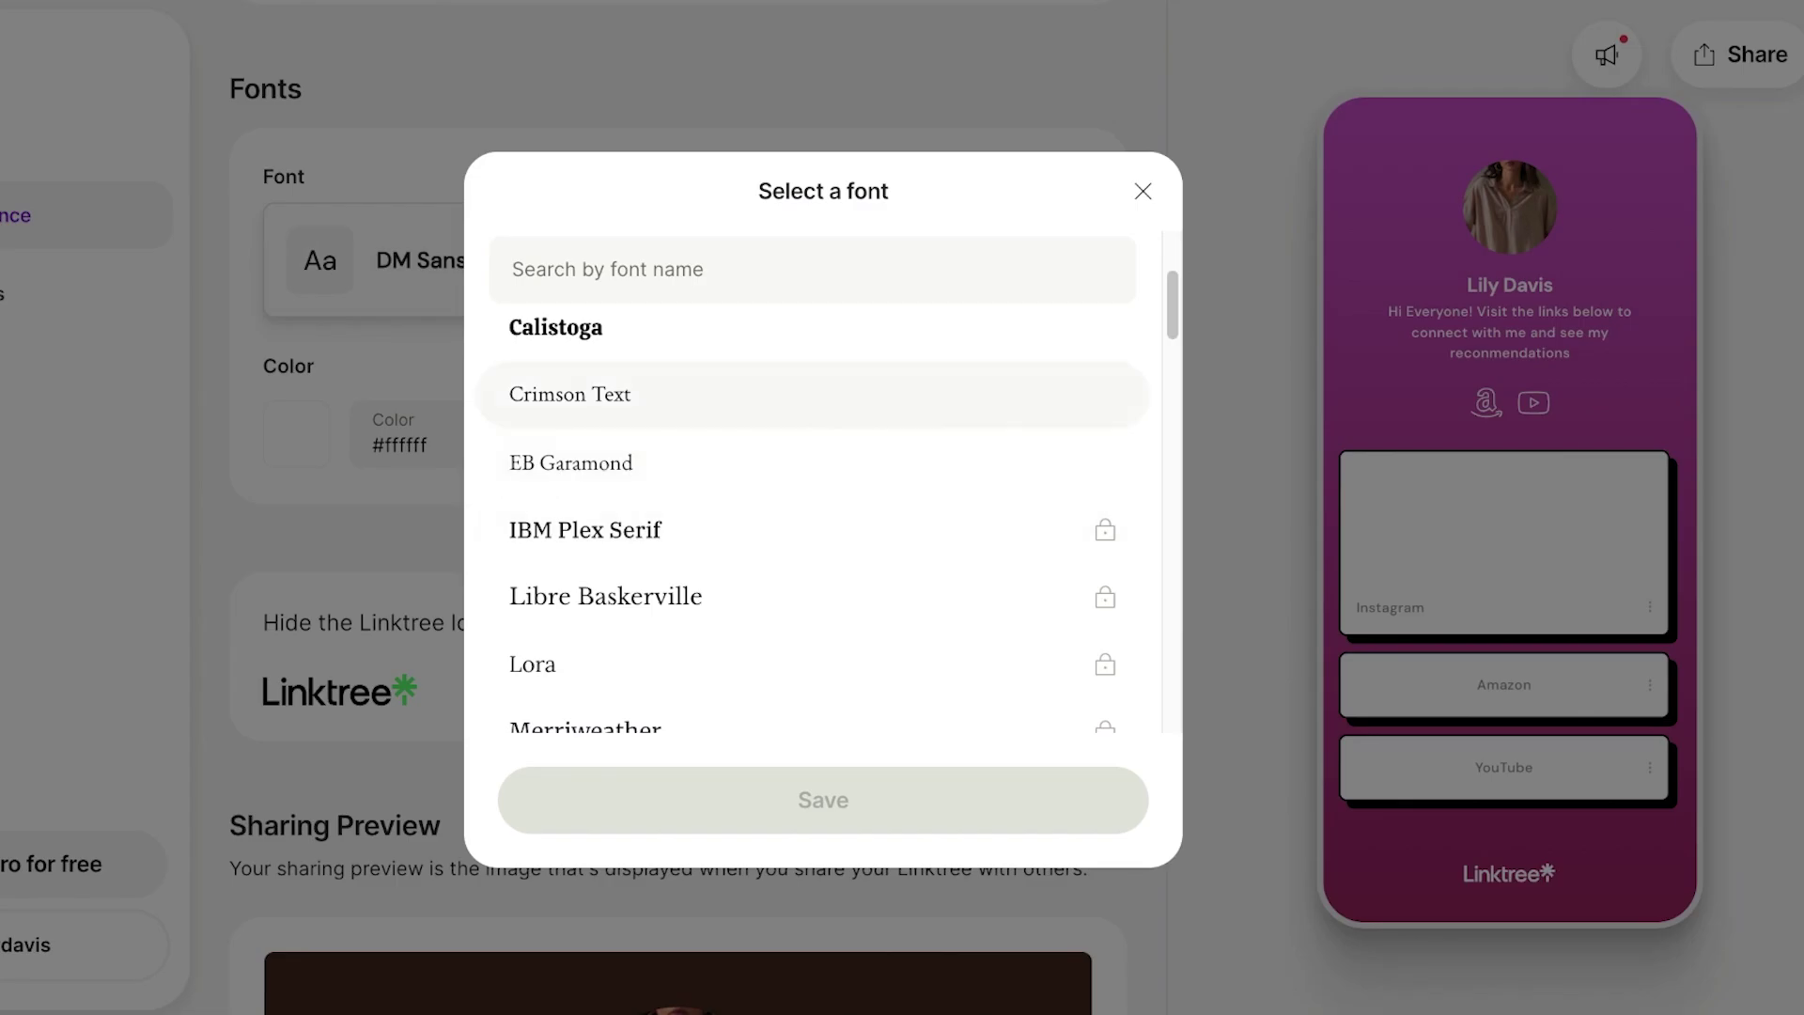
left_click(808, 394)
key("Return")
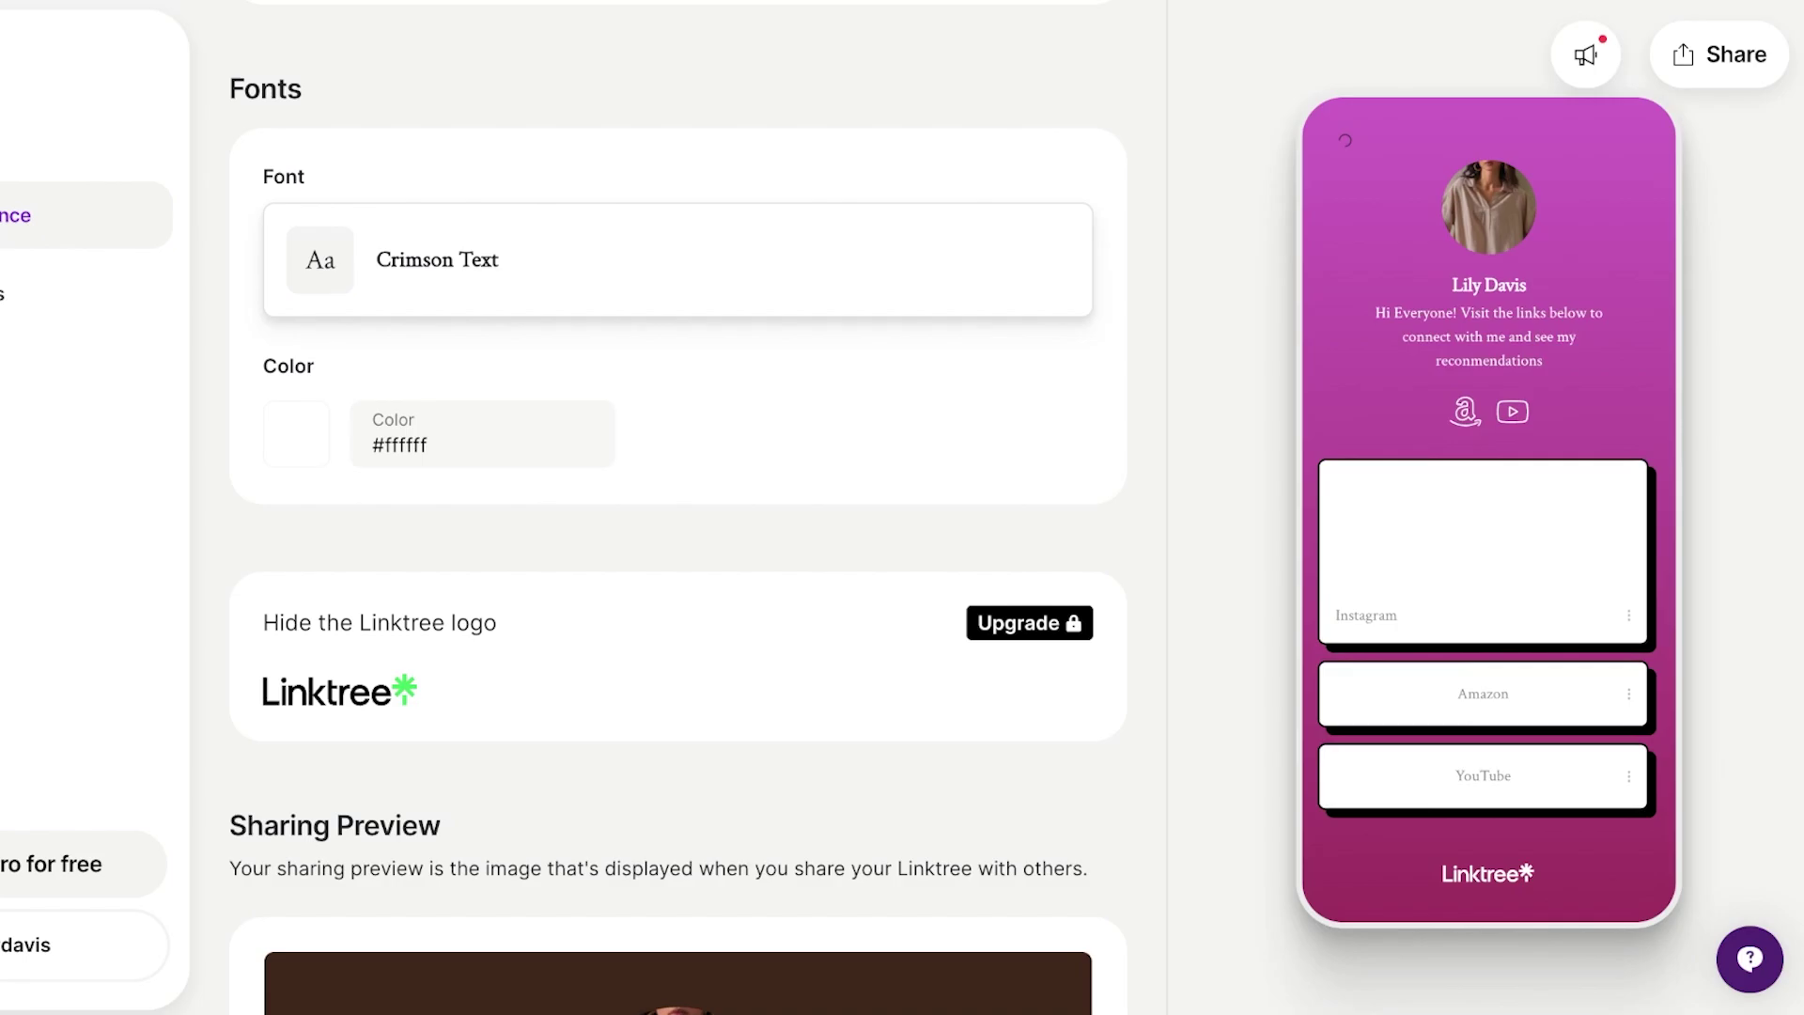
scroll(677, 507, "down", 2)
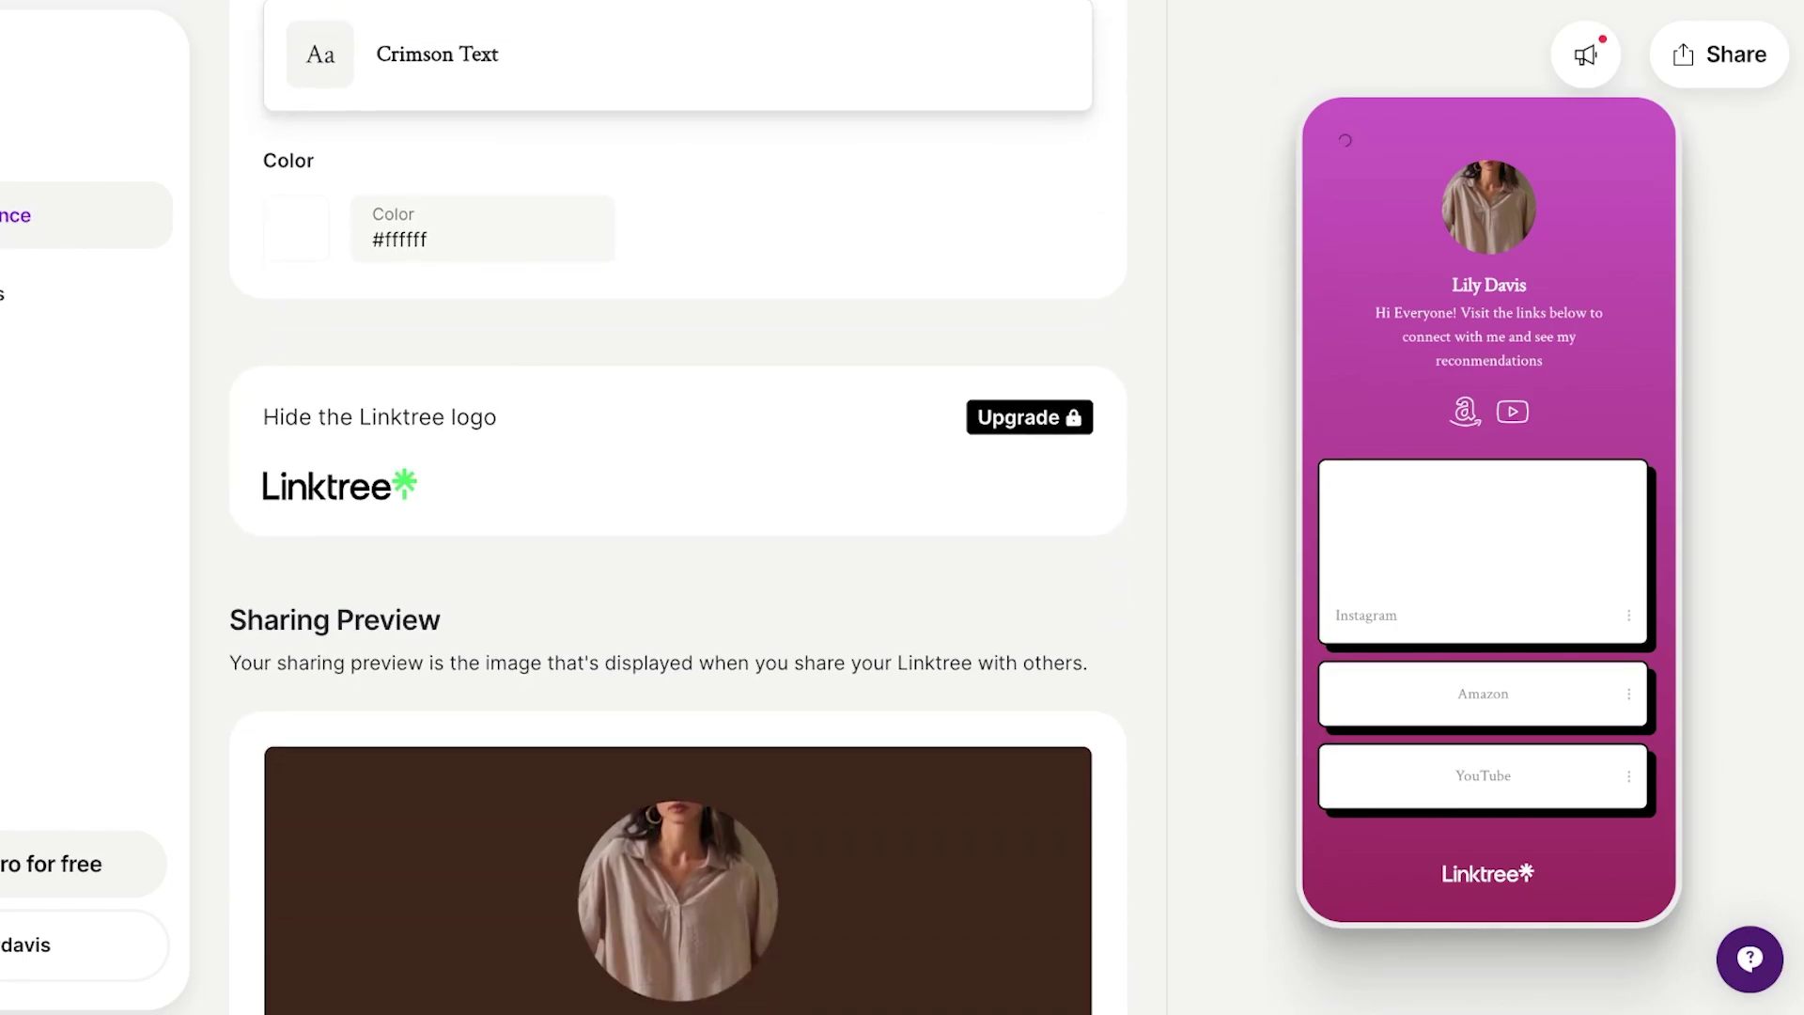
scroll(677, 507, "down", 2)
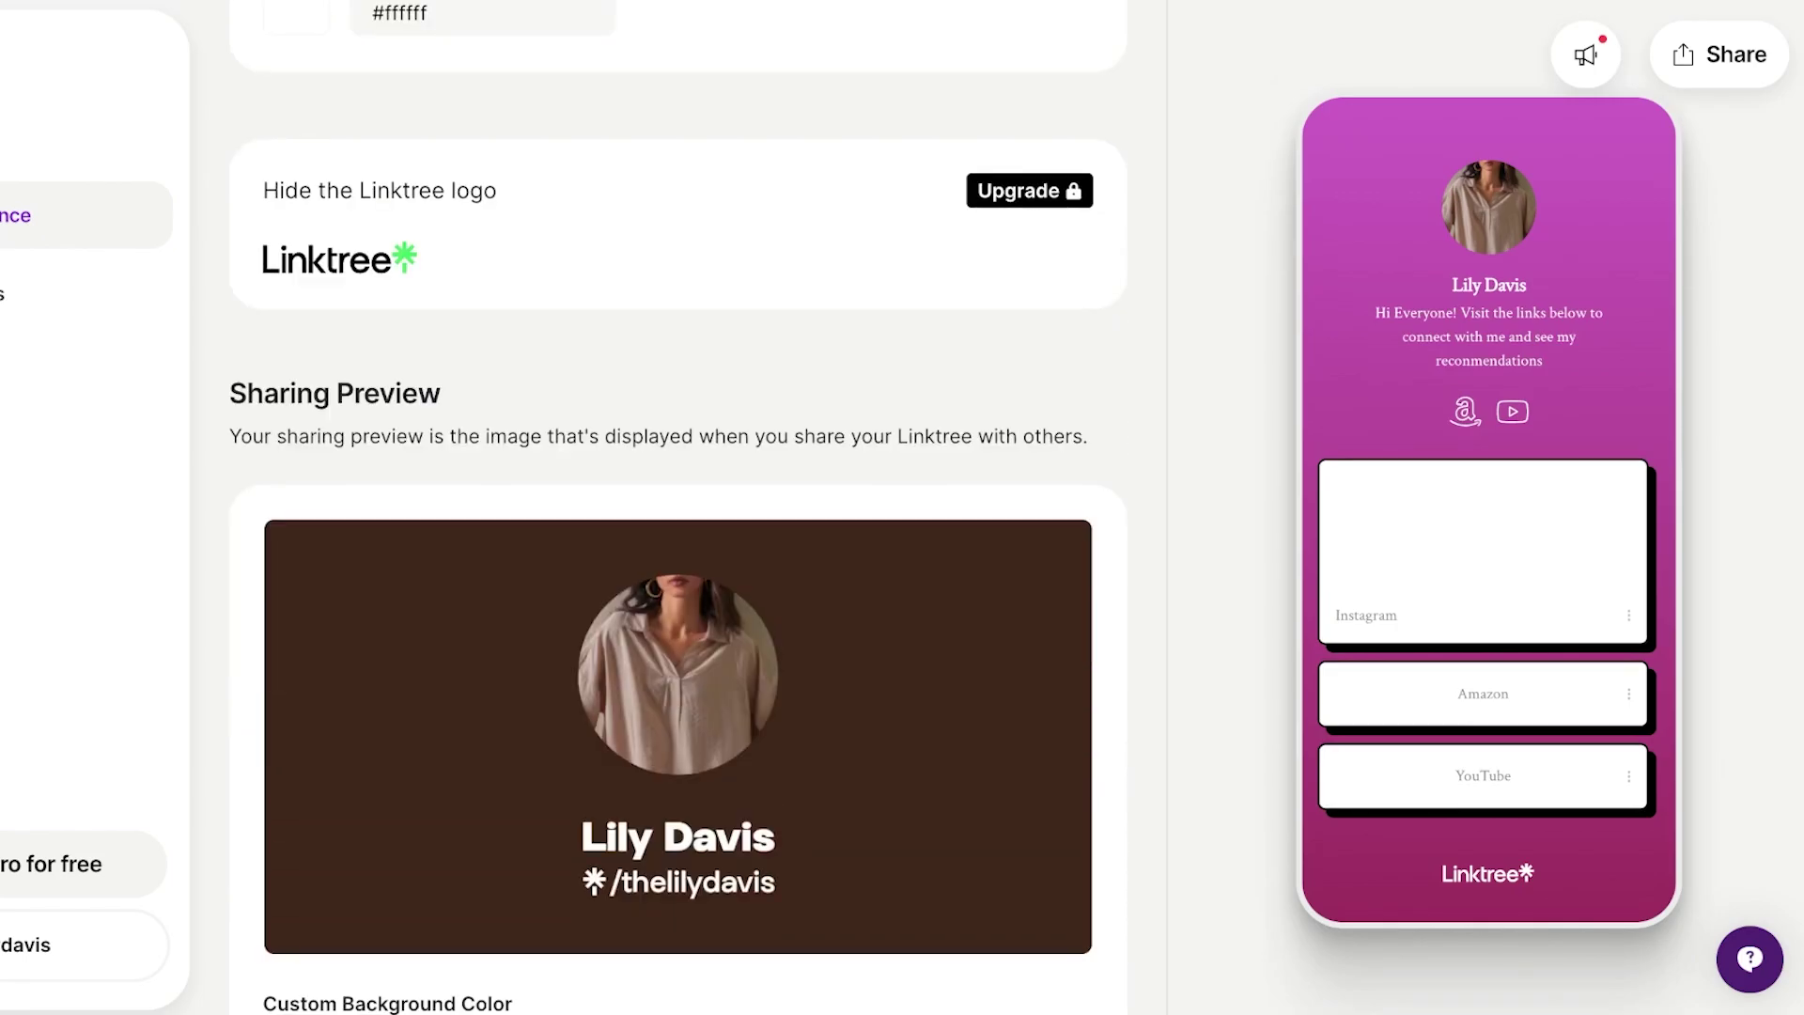
Give the Sharing Preview a magenta #9C2E5C custom background colour.
scroll(677, 508, "down", 2)
scroll(677, 507, "down", 2)
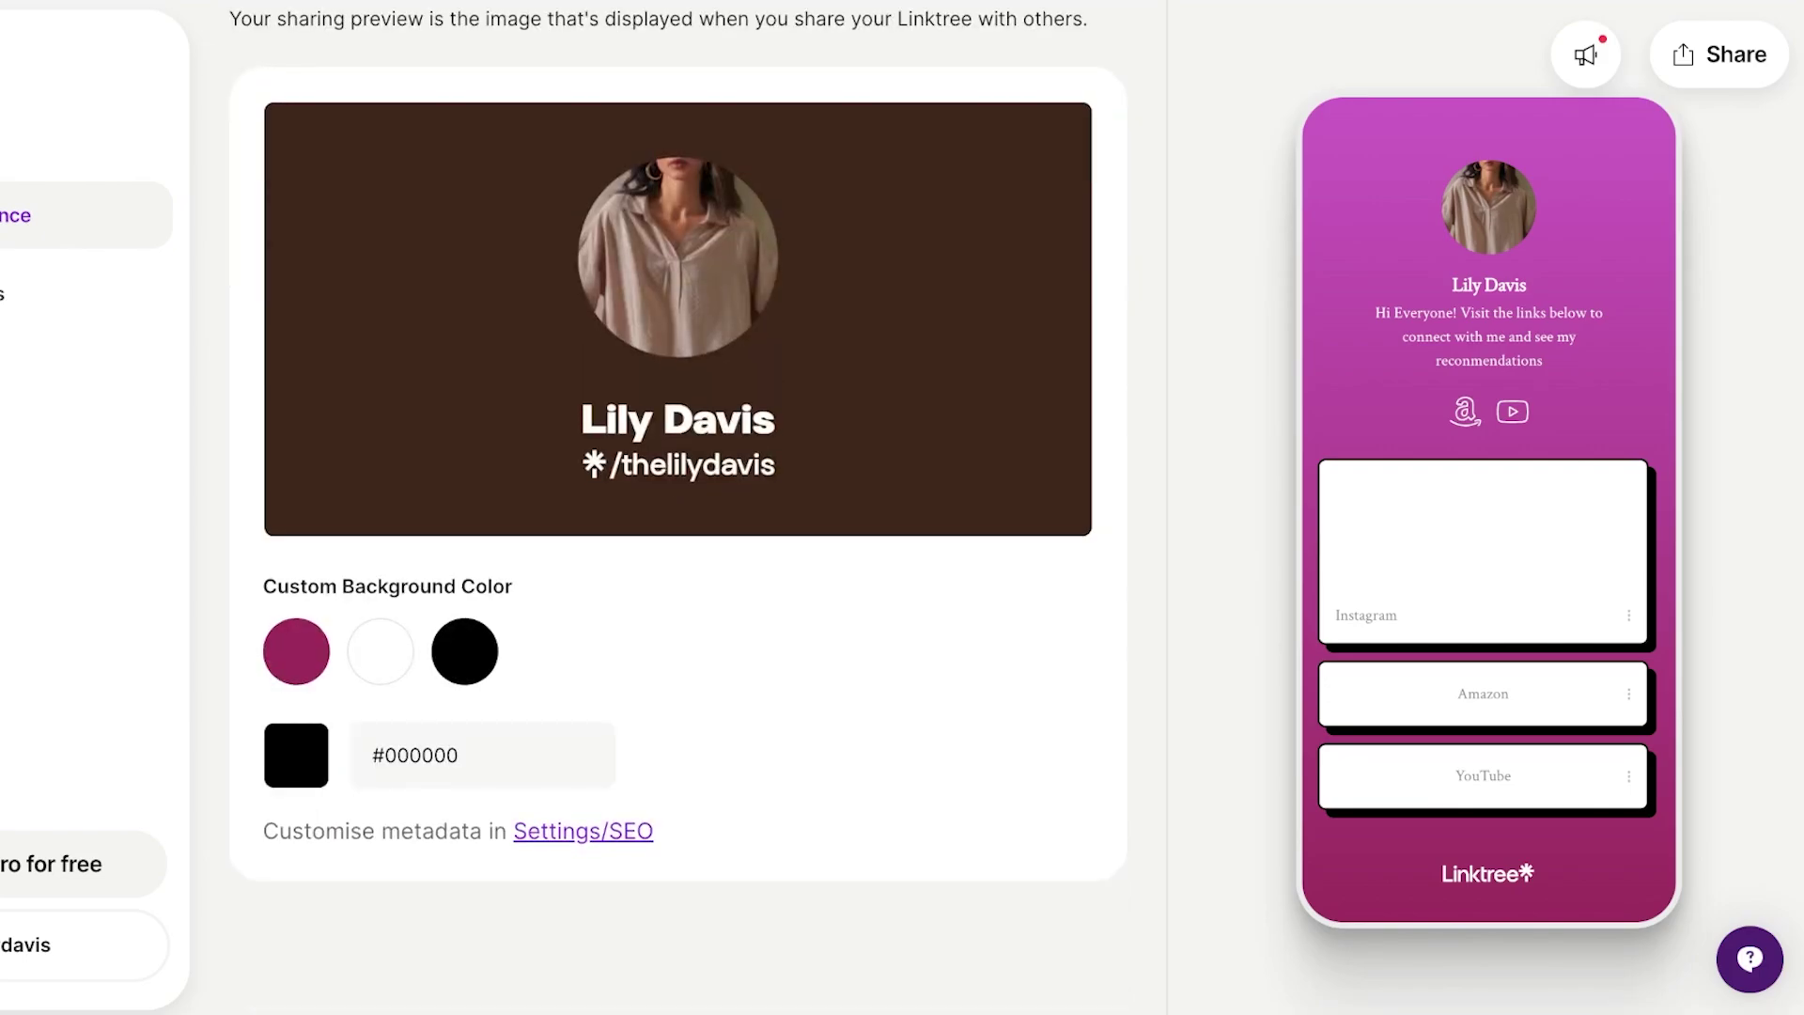
scroll(678, 508, "up", 2)
scroll(677, 508, "down", 2)
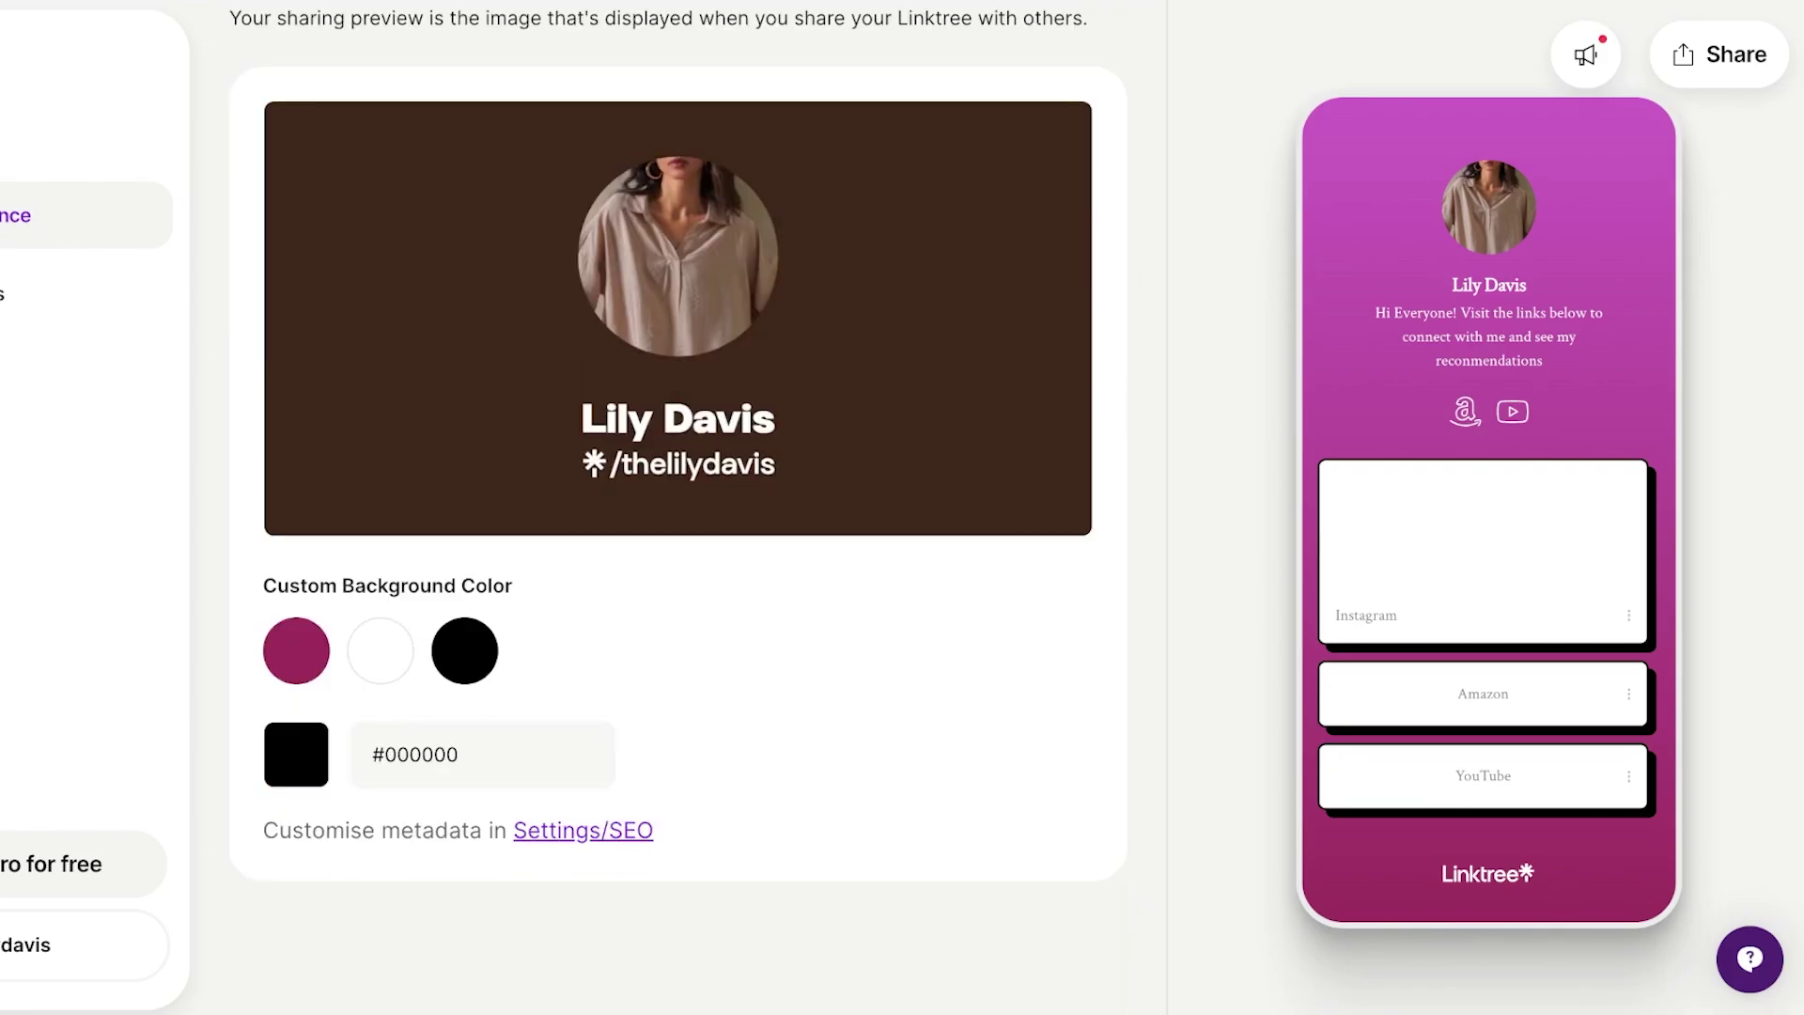
left_click(296, 650)
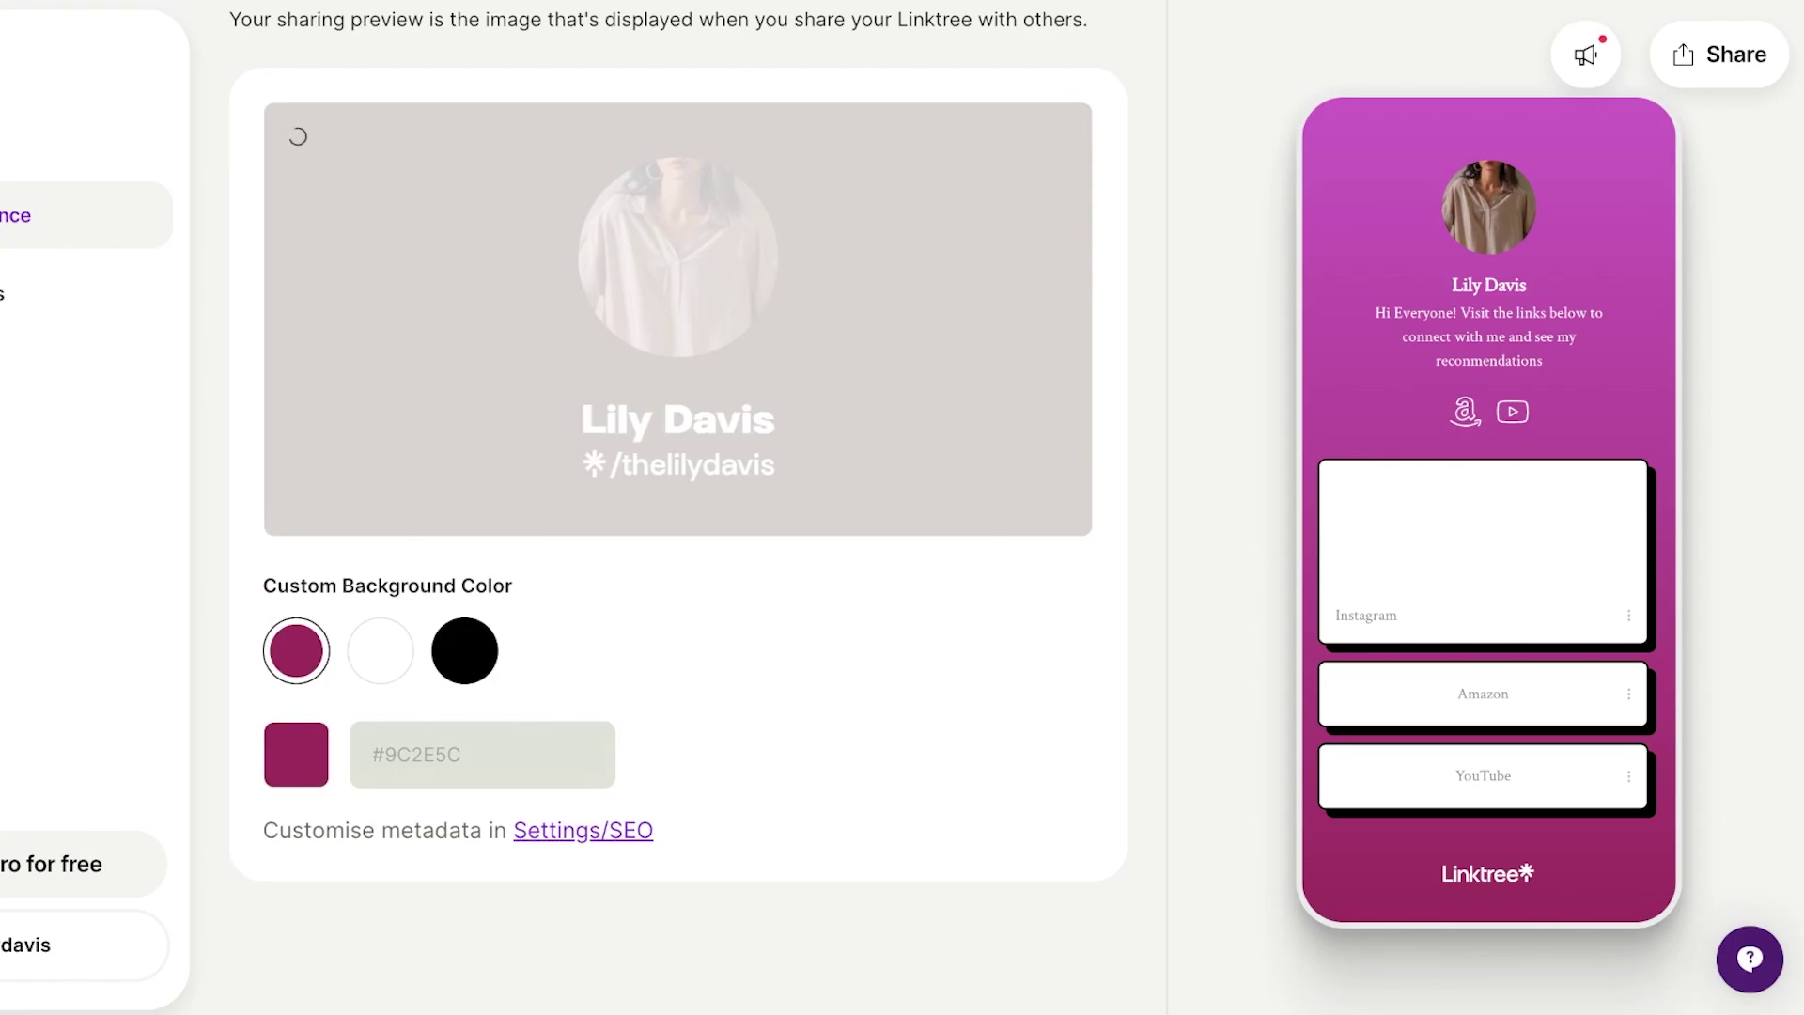
scroll(677, 507, "up", 4)
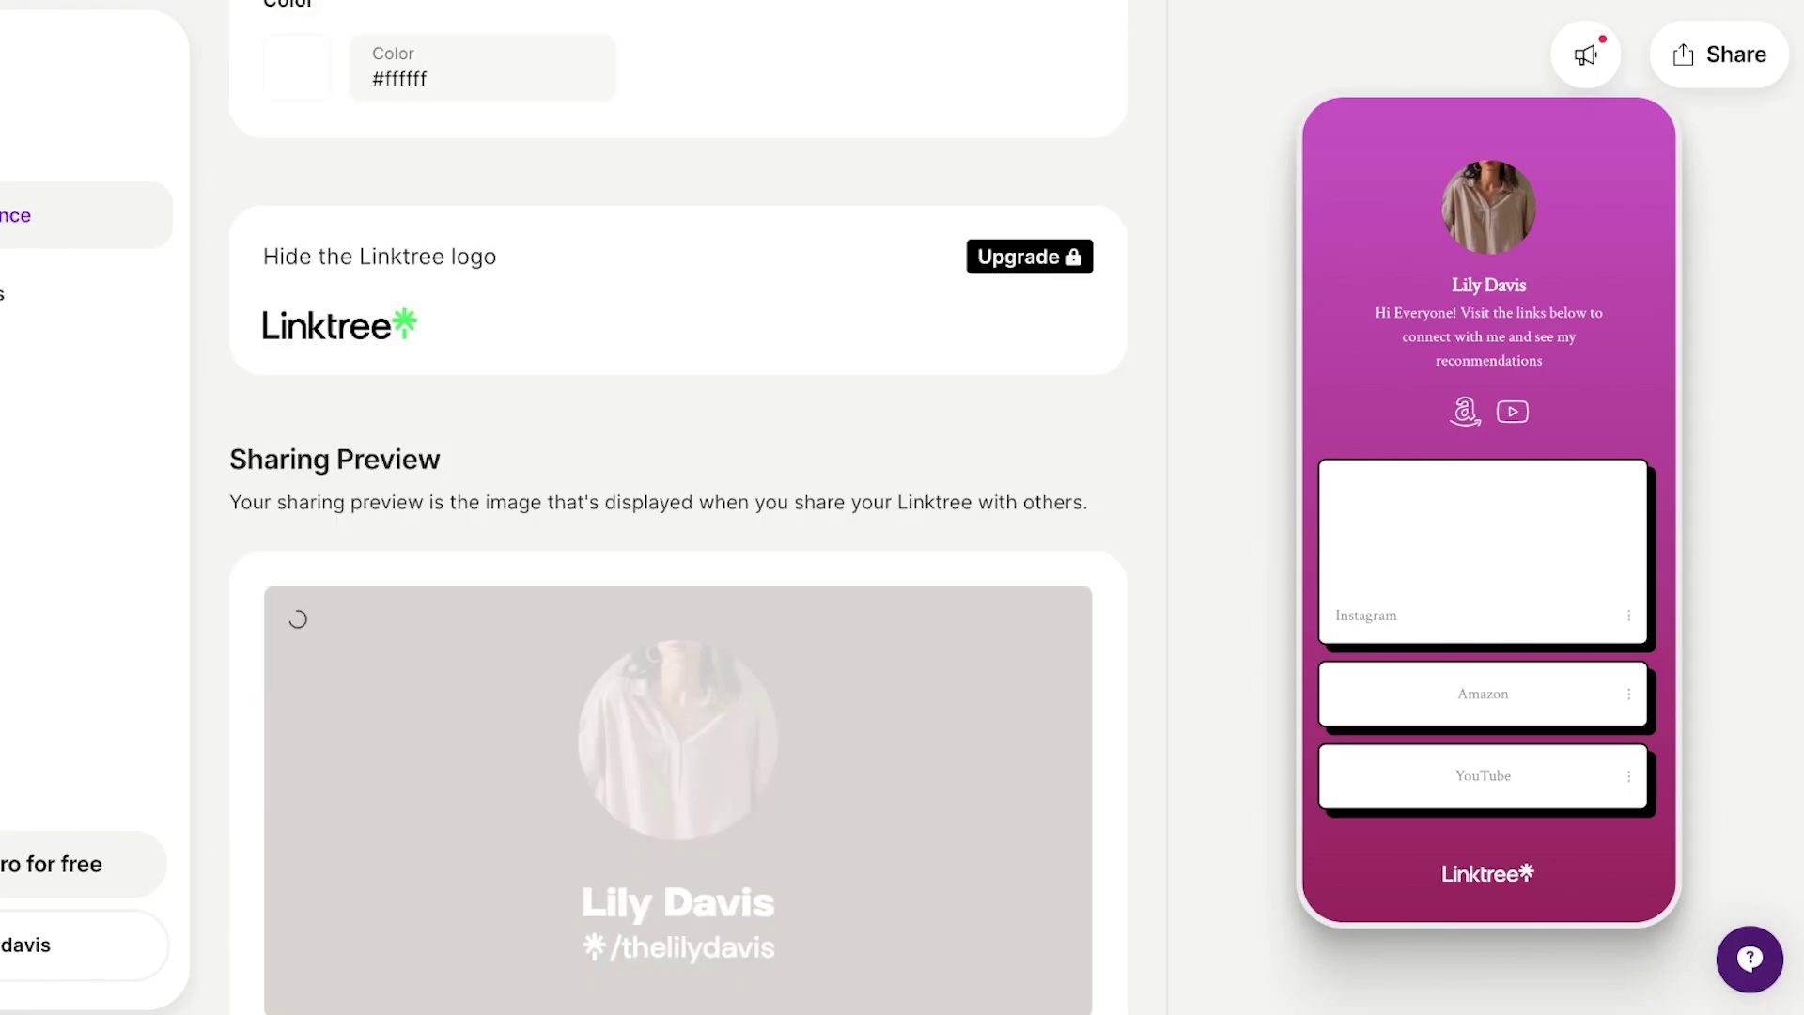
scroll(678, 507, "down", 2)
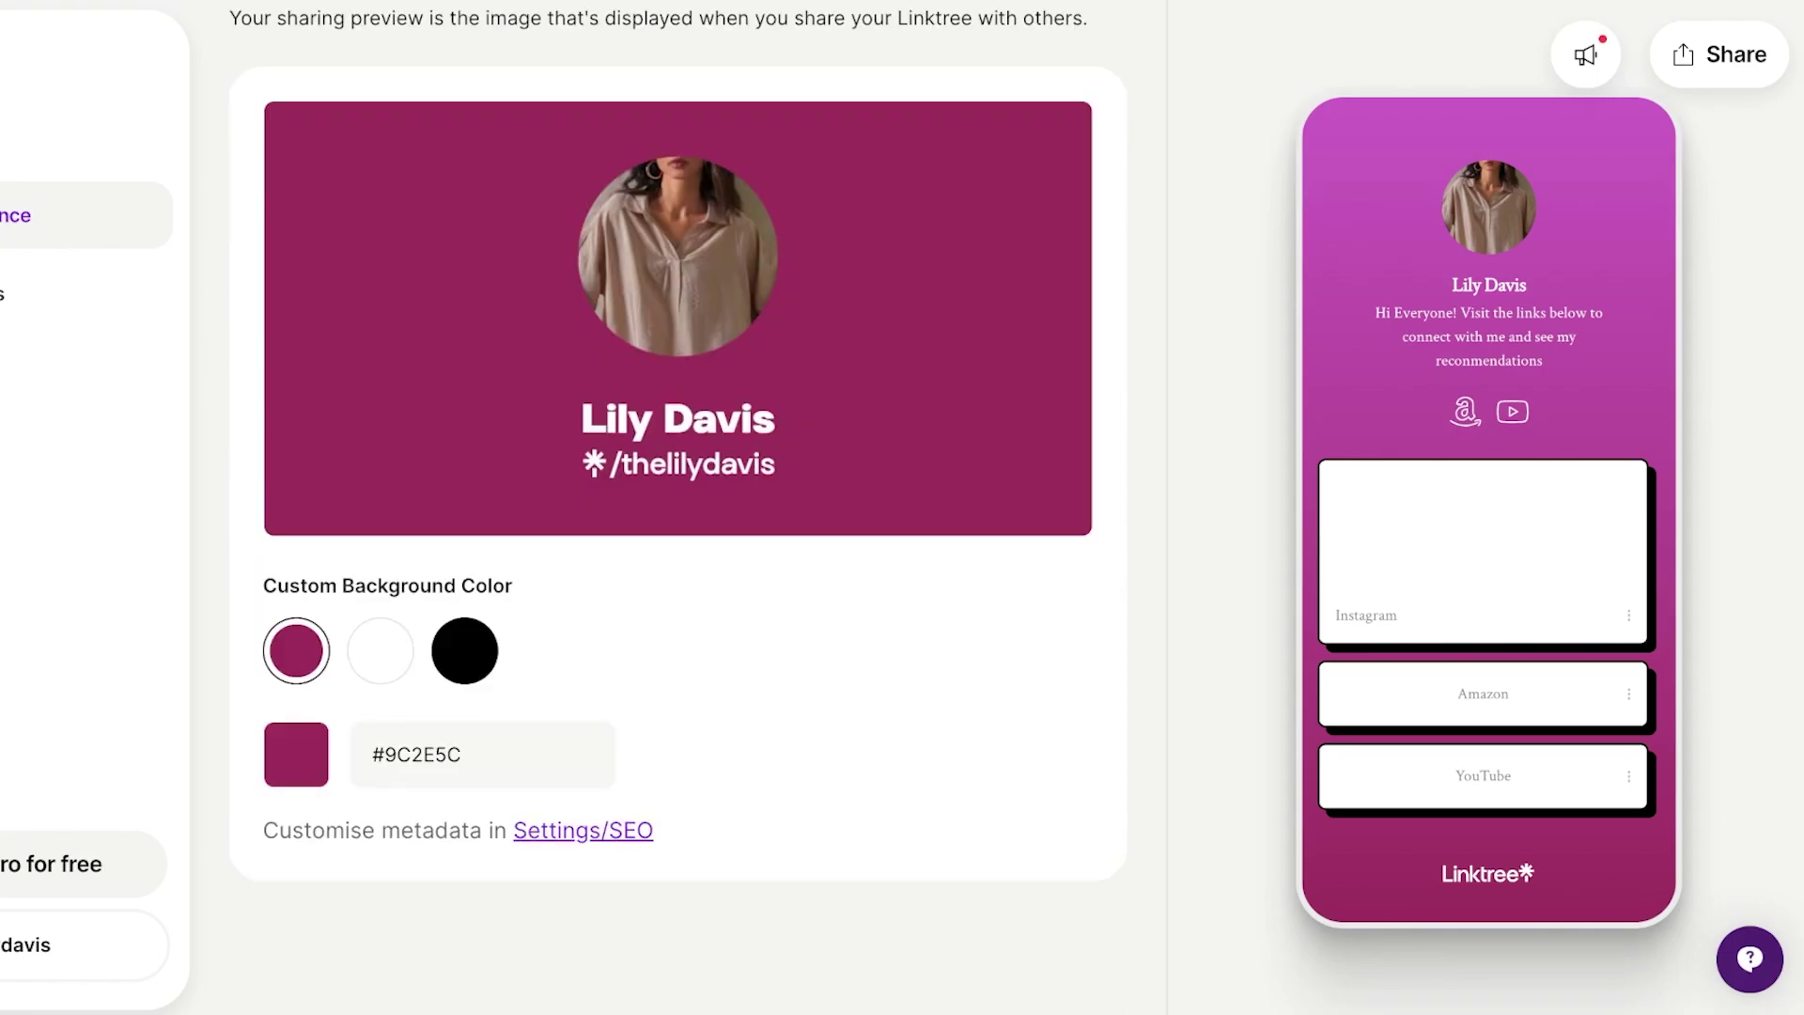
scroll(677, 508, "up", 4)
scroll(677, 507, "down", 4)
scroll(677, 507, "up", 15)
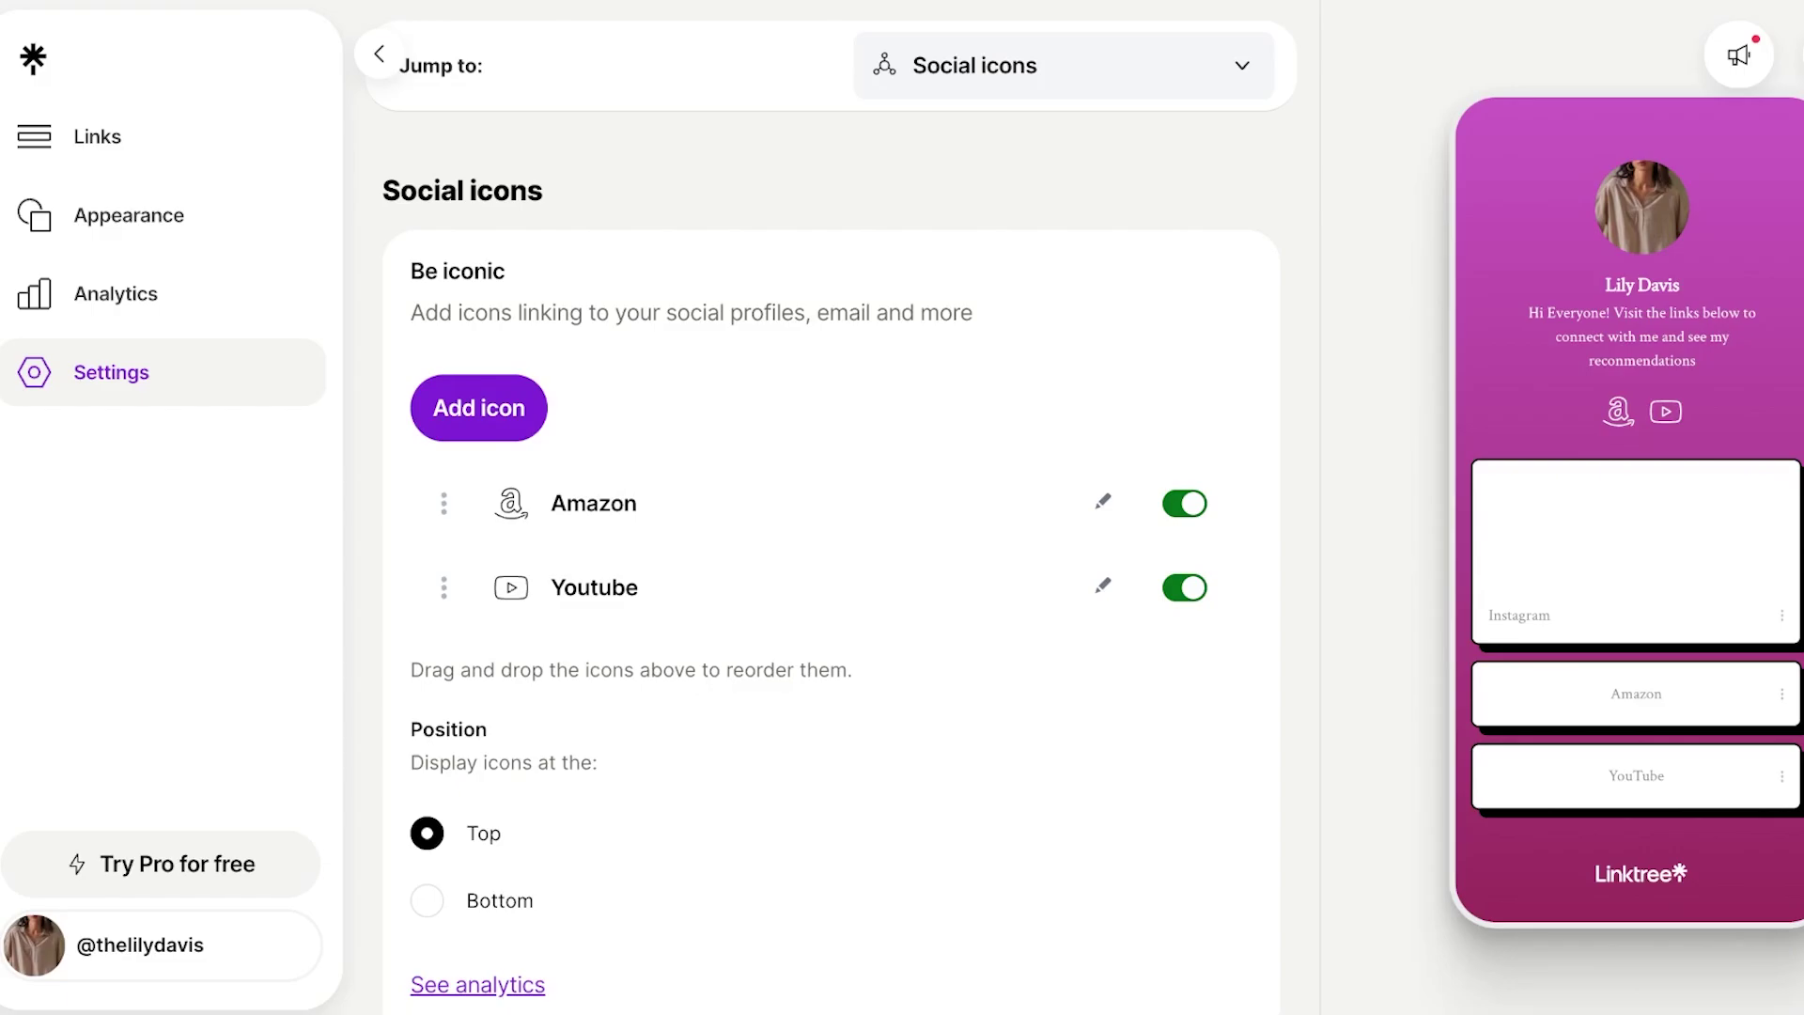
Return to the Links page with the Share your Linktree panel showing.
left_click(98, 136)
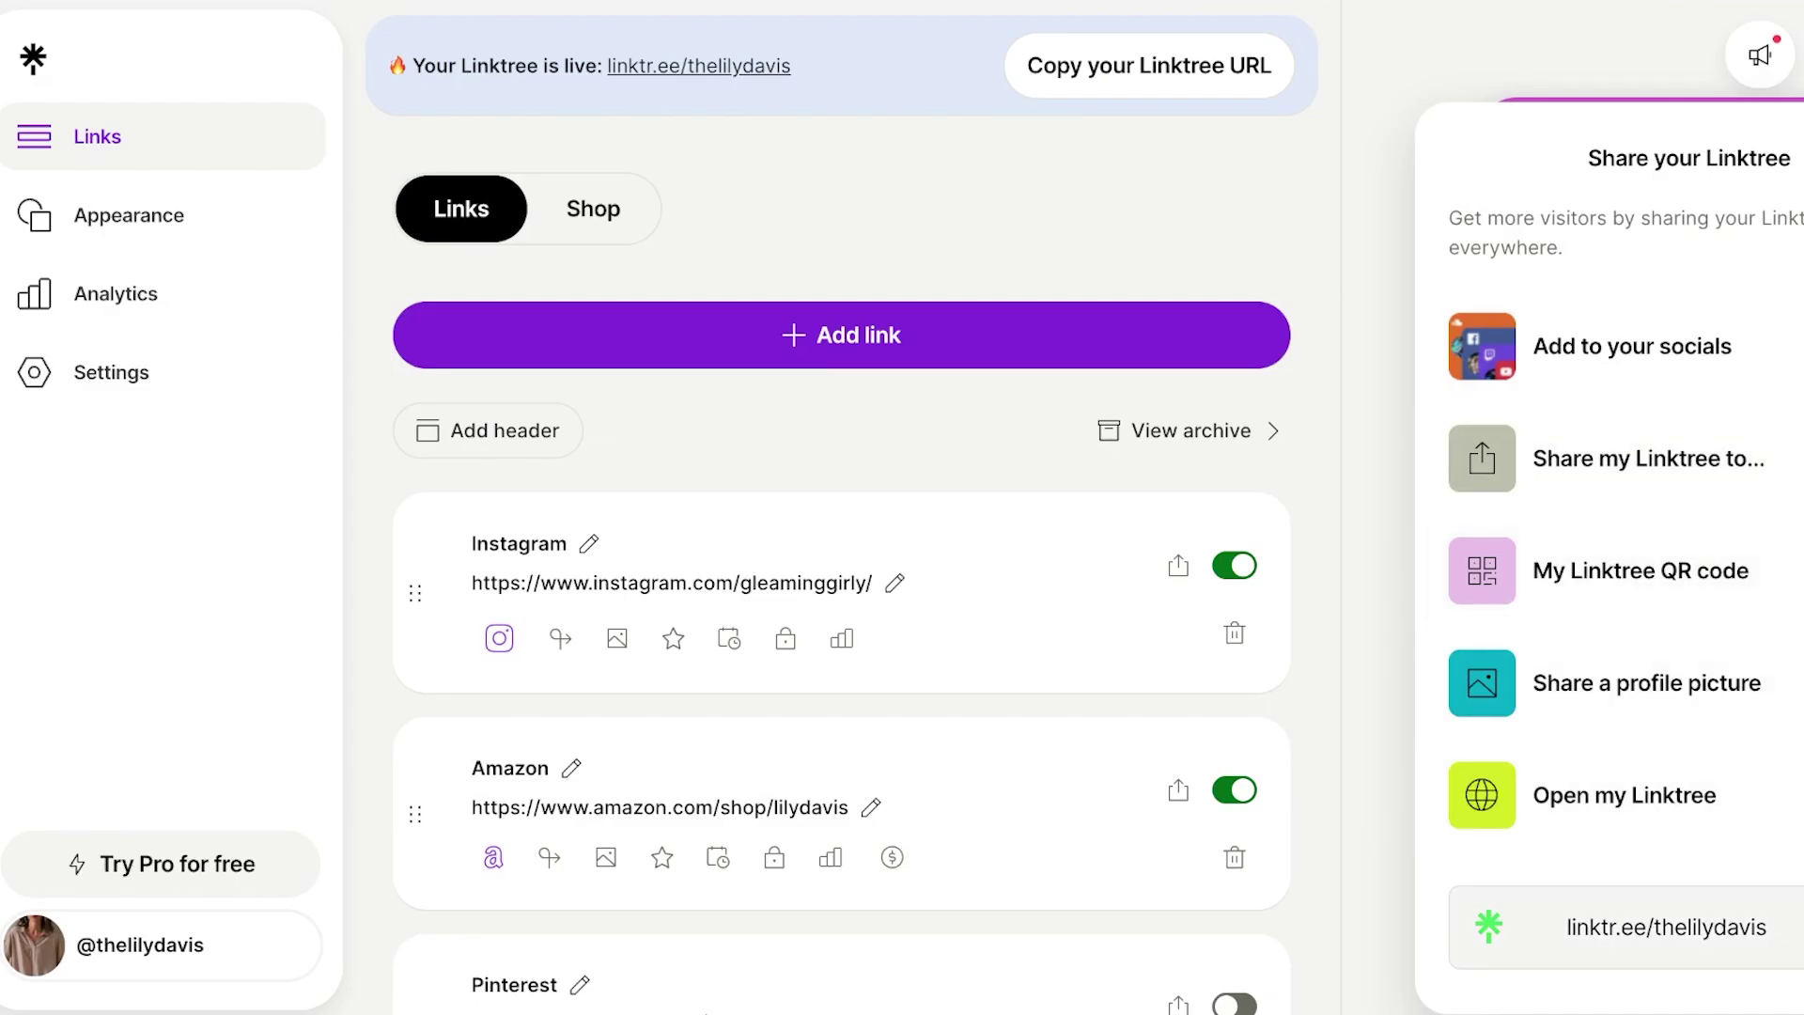
Open the live Linktree page in a new browser tab and scroll through it.
key("ctrl+t")
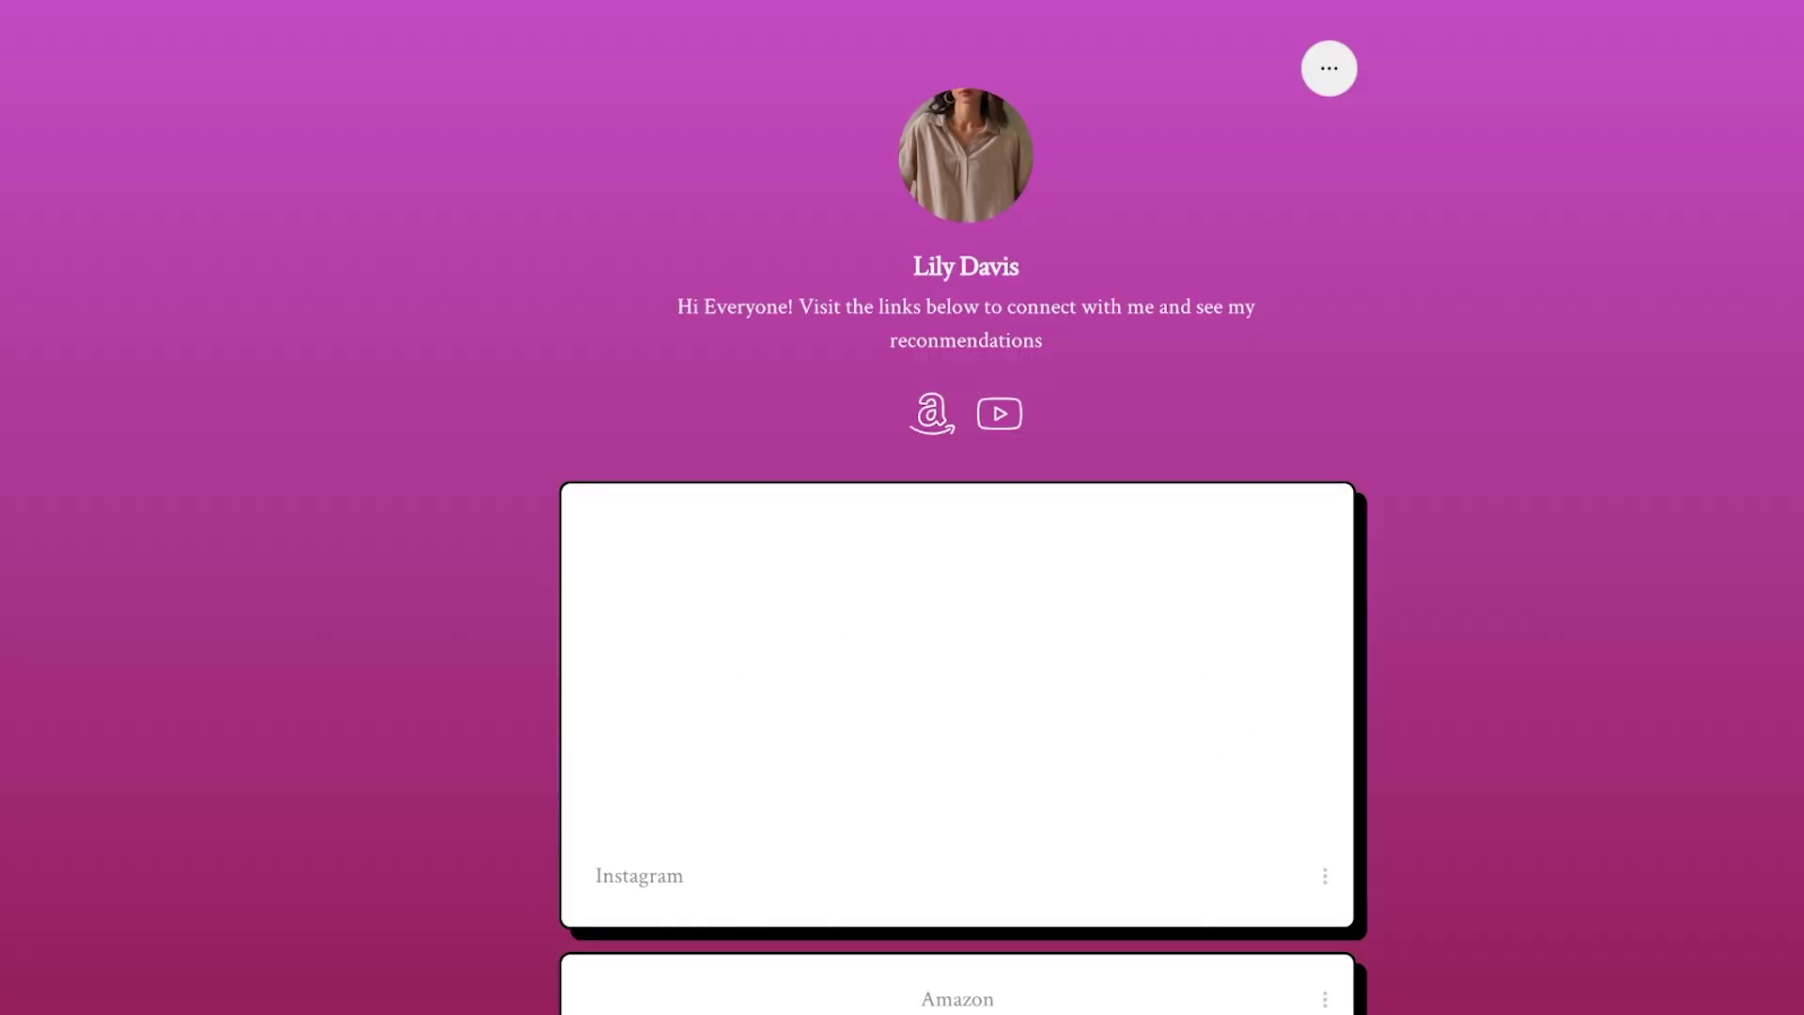
scroll(958, 563, "down", 4)
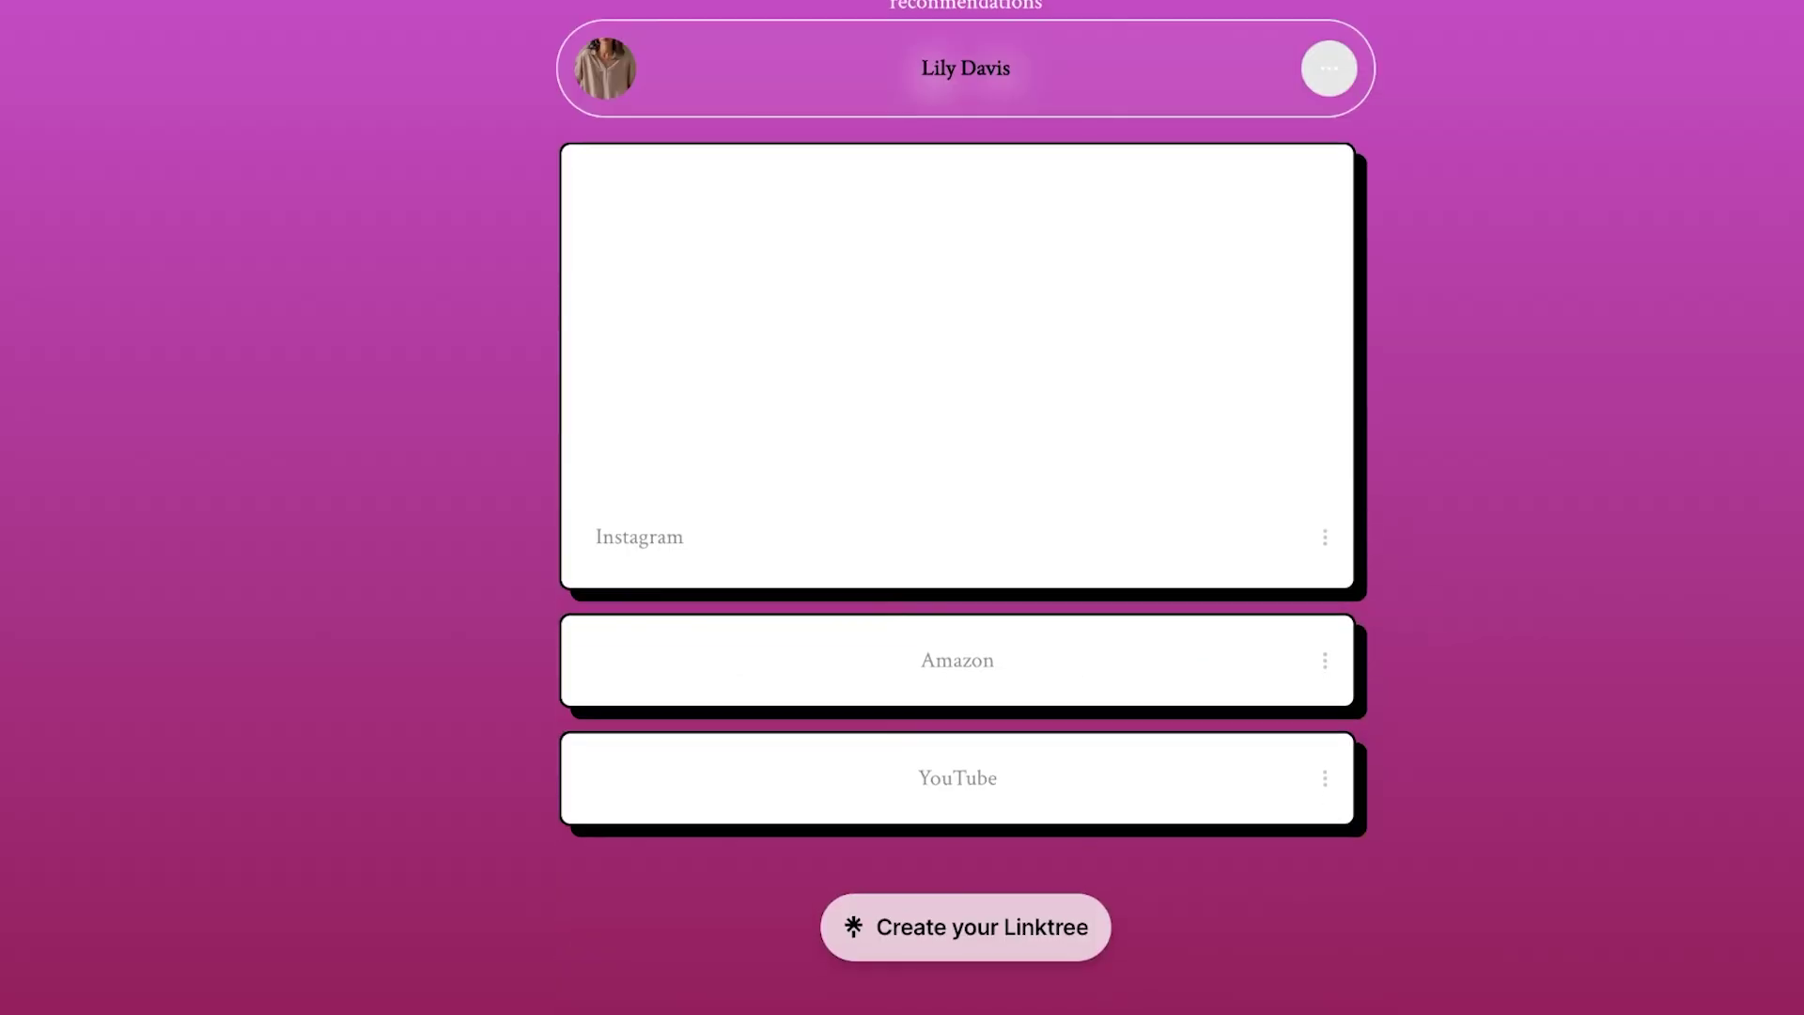